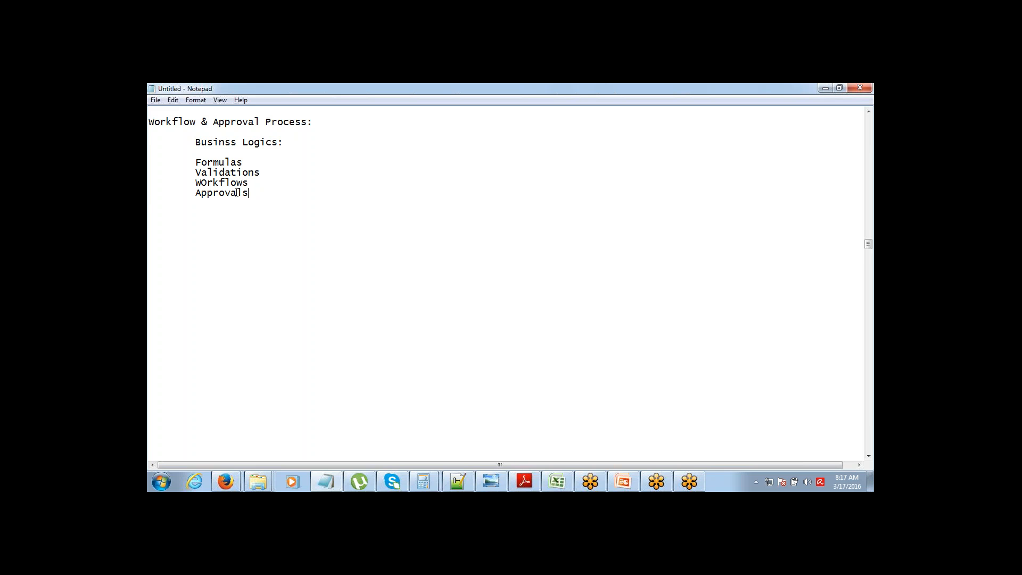
Start a fresh blank section below the workflow and approval notes with the heading "Reports:".
key(Return)
key(Return)
key(Return)
key(Return)
key(Return)
key(Return)
key(Return)
key(Return)
key(Return)
key(Return)
key(Return)
key(Return)
key(Return)
key(Return)
key(Return)
key(Return)
key(Return)
key(Return)
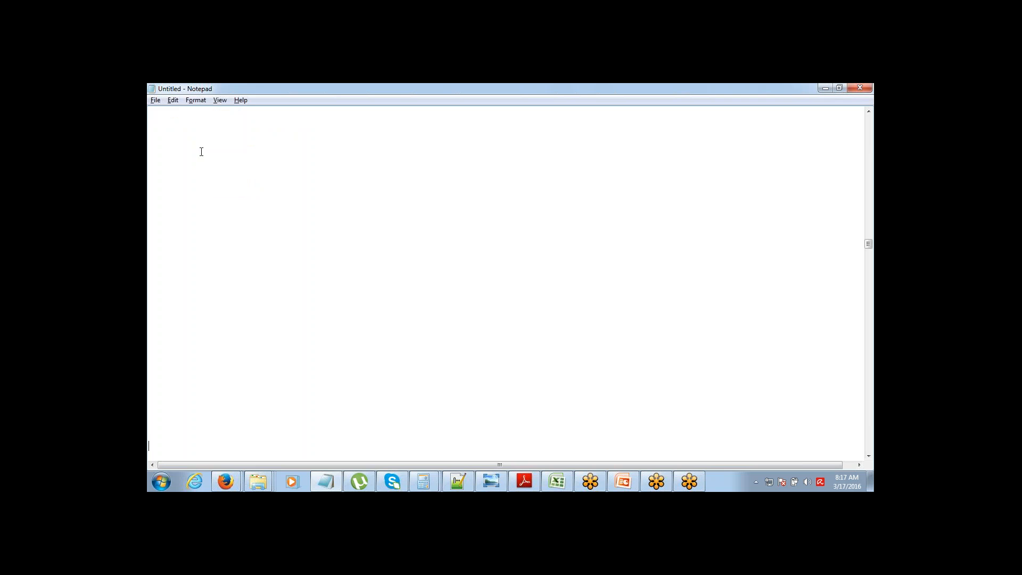
text(Reports)
key(Up)
key(shift+Home)
key(End)
Add the indented first item "1> Which object?" under the Reports heading.
key(Return)
key(Tab)
text(1>)
text(Which be)
key(BackSpace)
key(BackSpace)
text(object?)
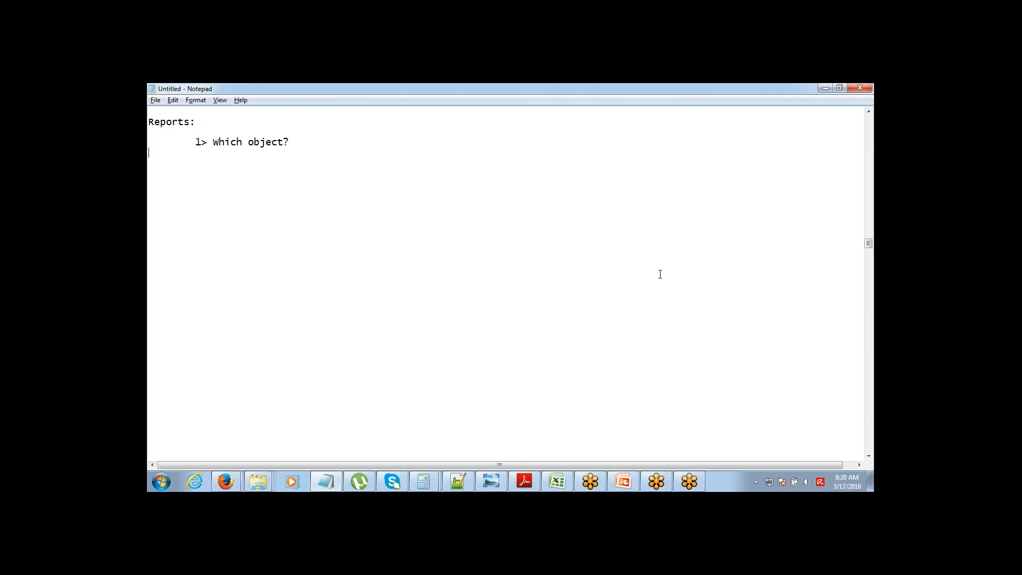
click(863, 328)
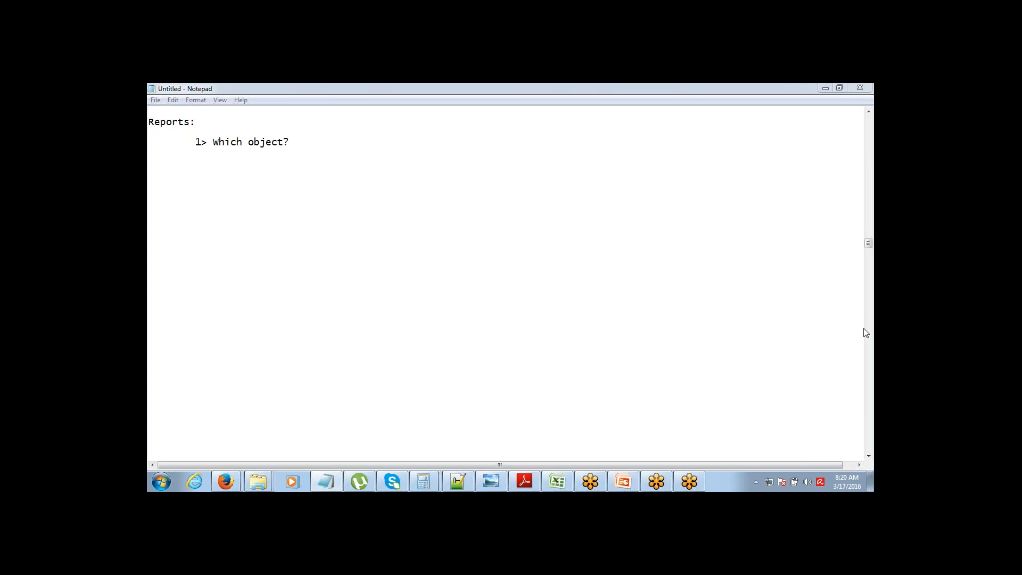
click(864, 329)
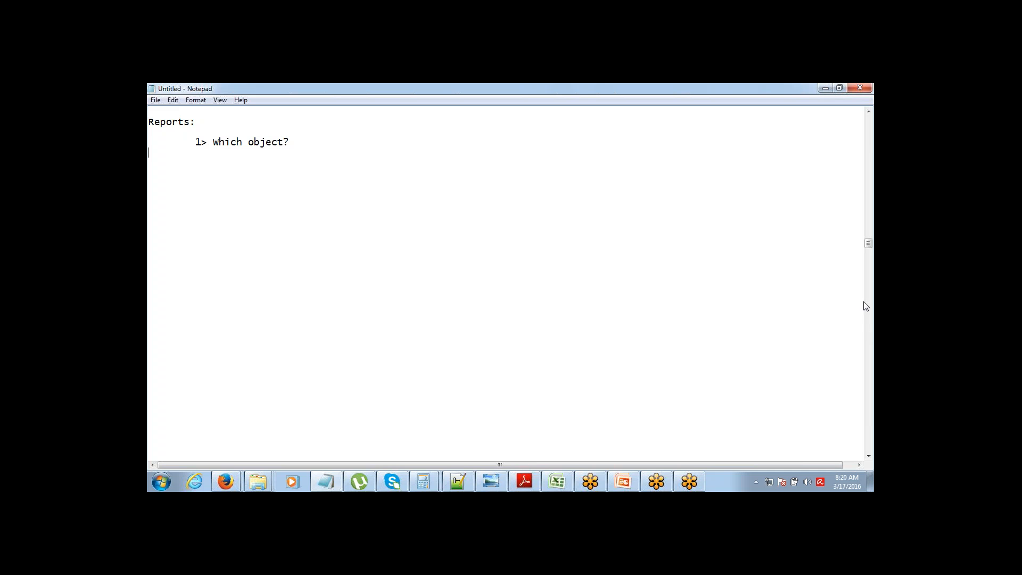
click(869, 239)
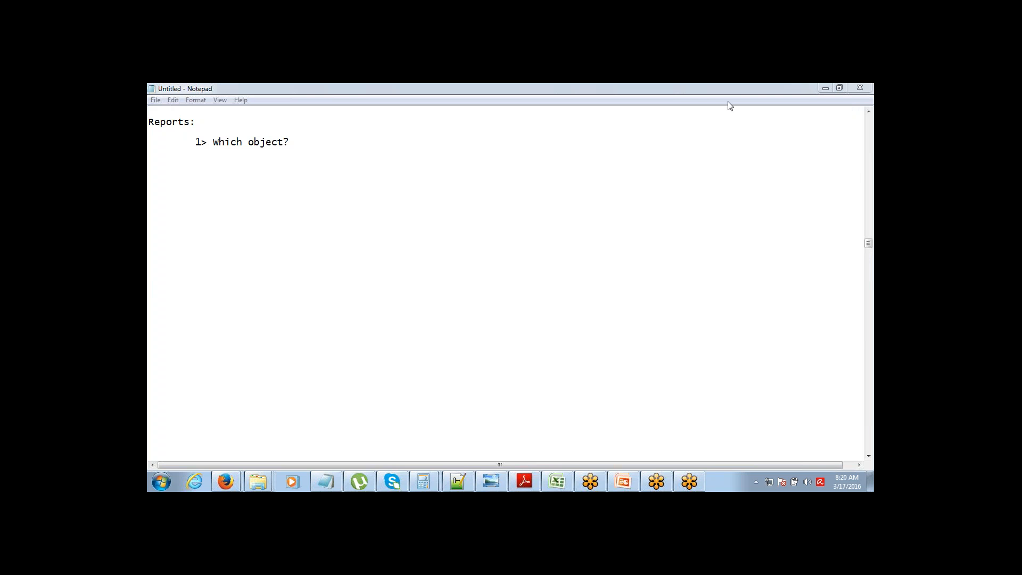
Add the items "2> Which Fields?" and "3> What Filters?" below the first item.
click(299, 141)
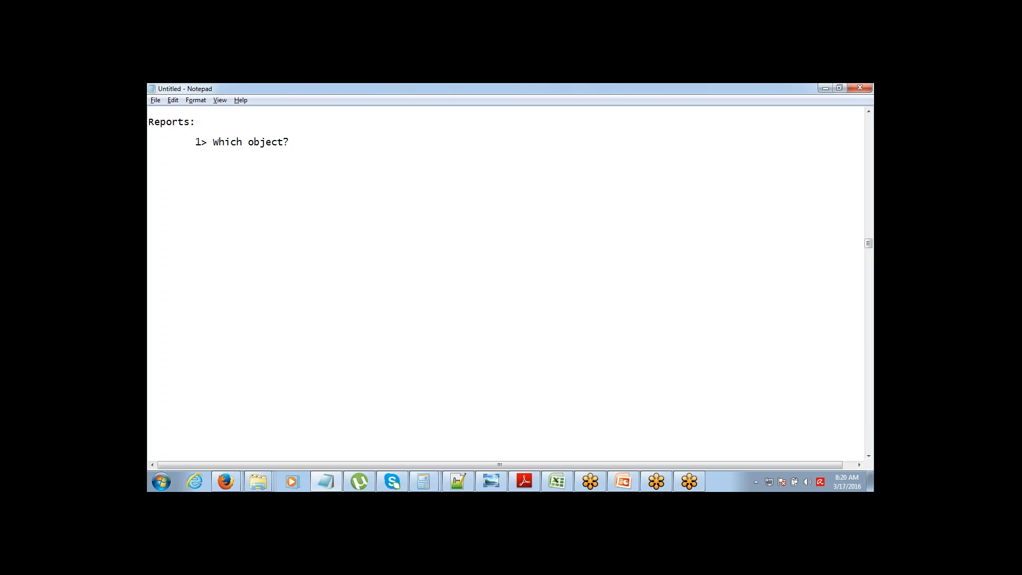
text(2> Which Fields ?)
key(Left)
key(BackSpace)
text(3> Wh)
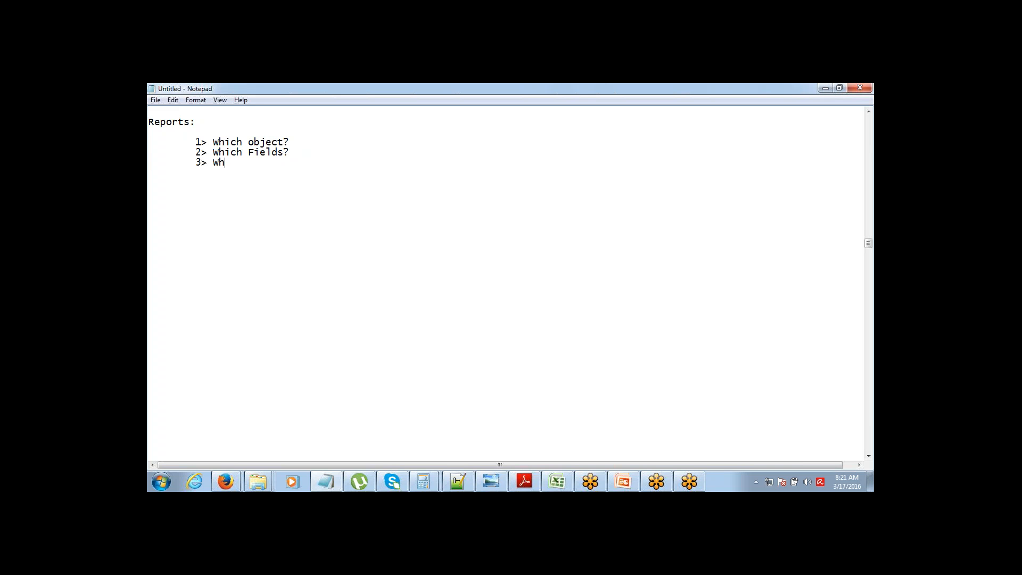
text(at Filters?)
Highlight the Which Fields line and the What Filters line one after the other to review them.
key(Up)
key(Up)
key(Down)
key(Down)
key(shift+Down)
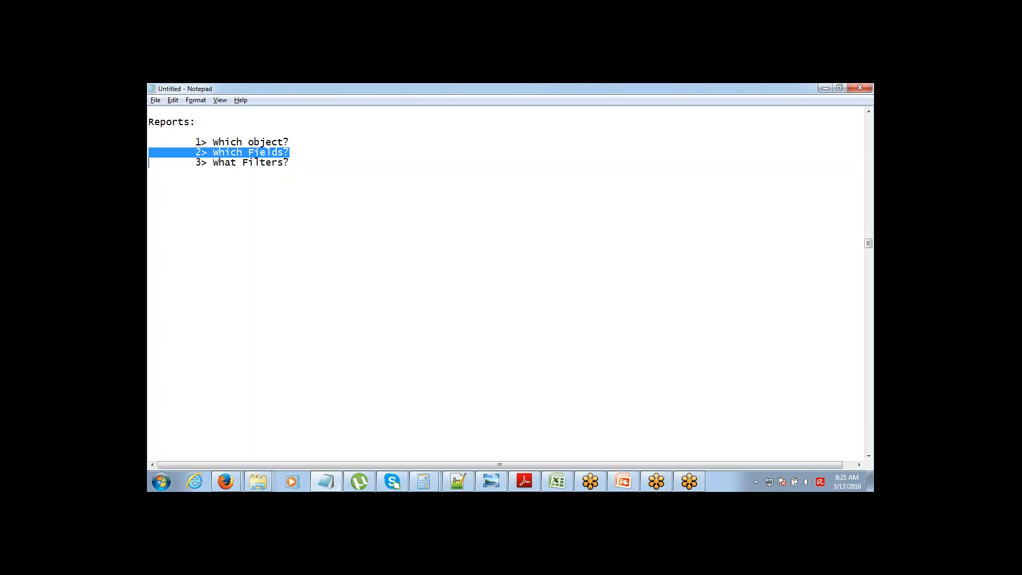
key(Down)
key(Up)
key(shift+Down)
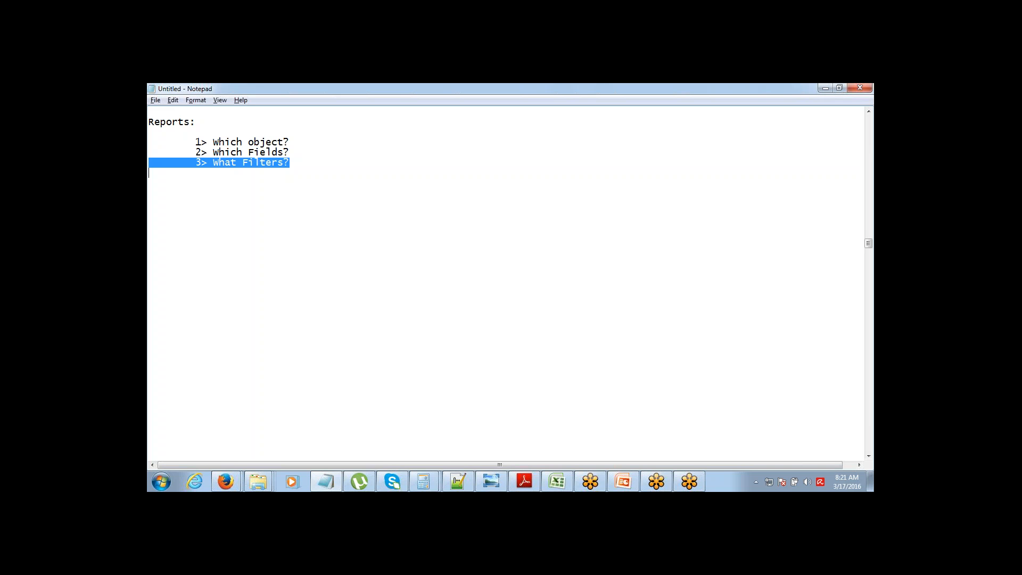
key(Down)
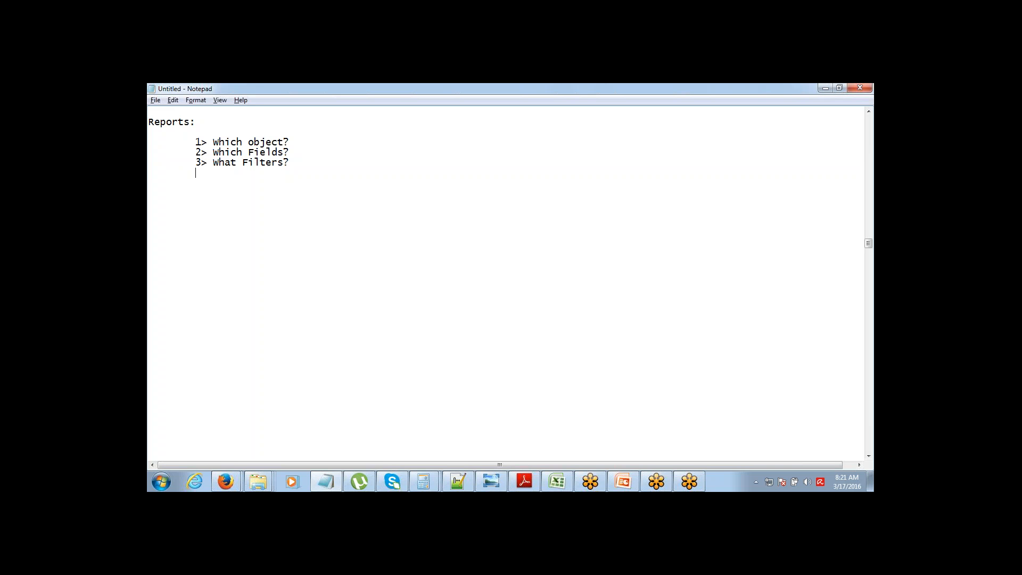
Add the items "4> Output Format?" and "5> WHat to do with Report?" to the Reports list.
text(4> Output Format ?)
key(Left)
key(BackSpace)
text(5>)
text(W)
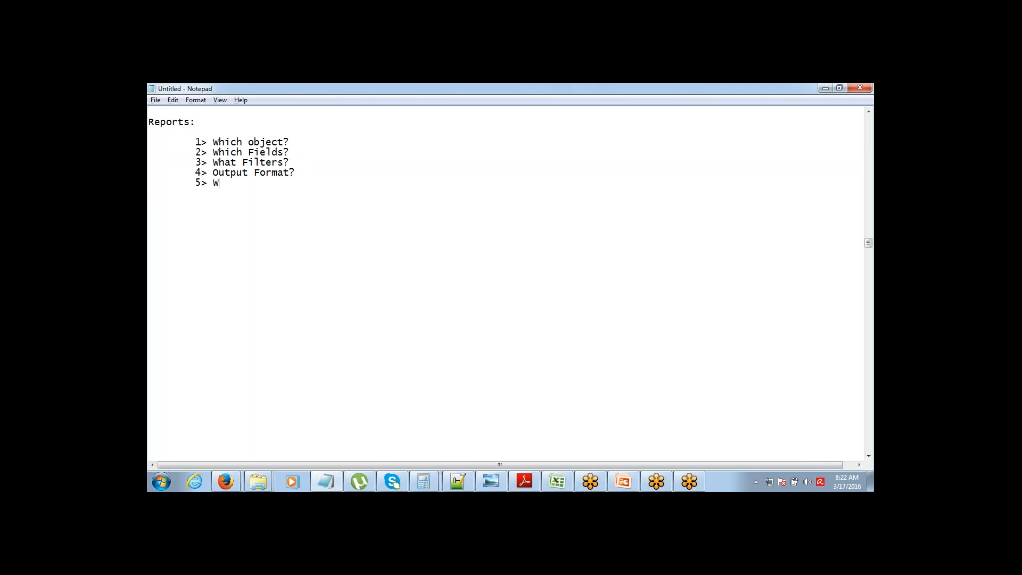
text(Hat to do with Report?)
Highlight the first four report questions, followed by the fifth question on its own, to review them.
drag(295, 173, 148, 141)
click(149, 152)
key(Down)
key(Down)
key(Down)
key(shift+Down)
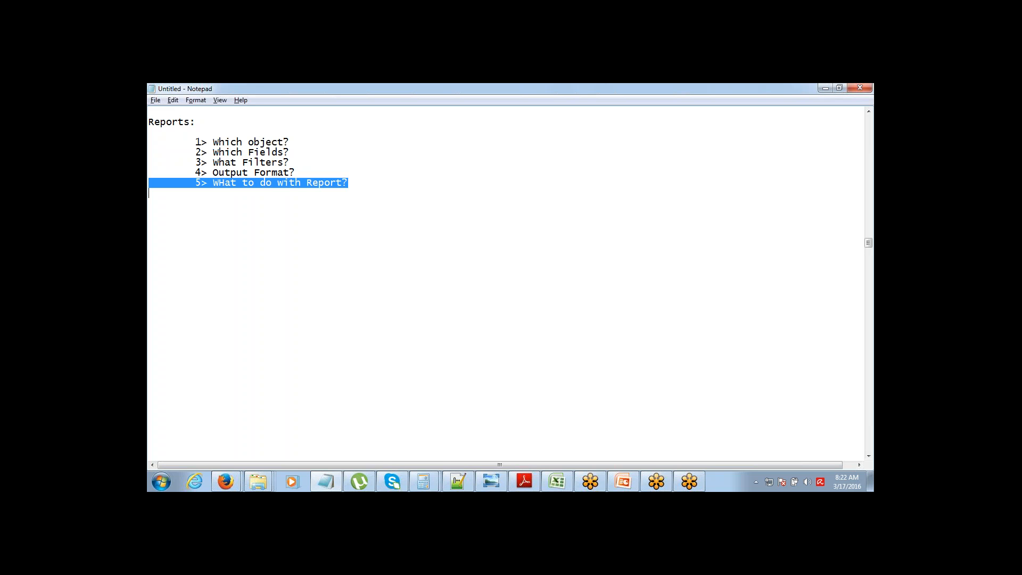
Highlight the report questions line by line from the first item through the fifth.
key(Up)
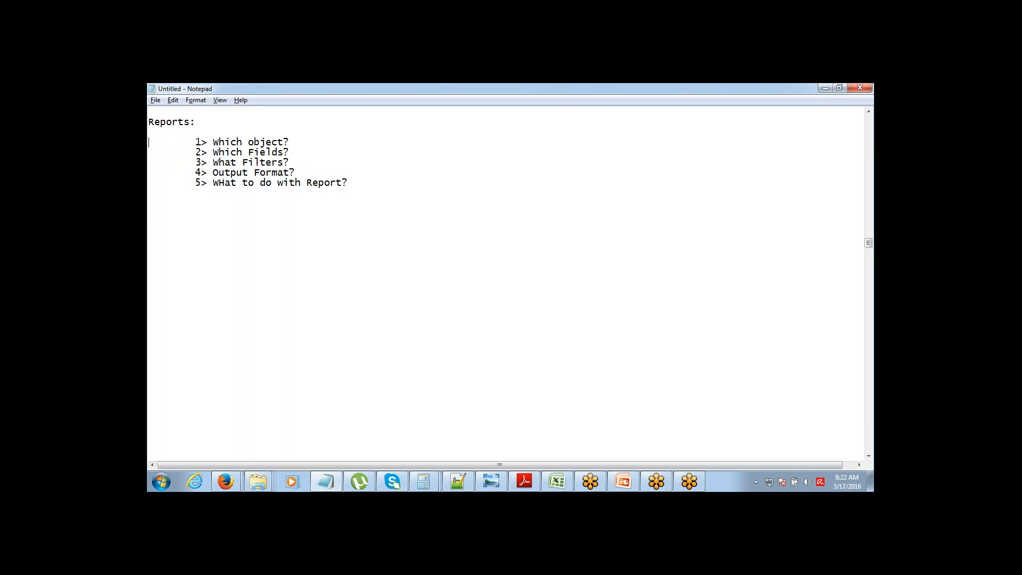
key(shift+Down)
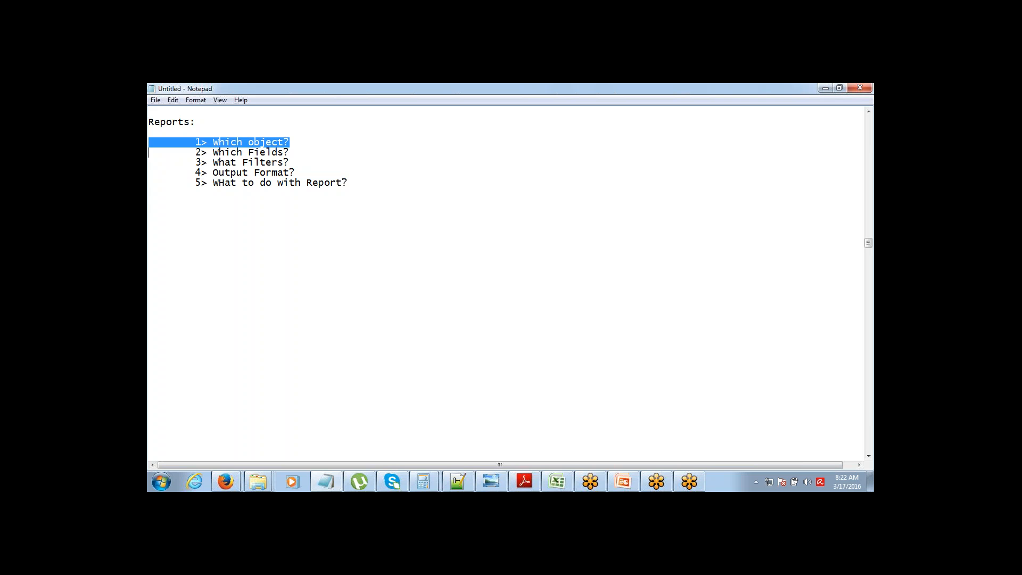
key(shift+Down)
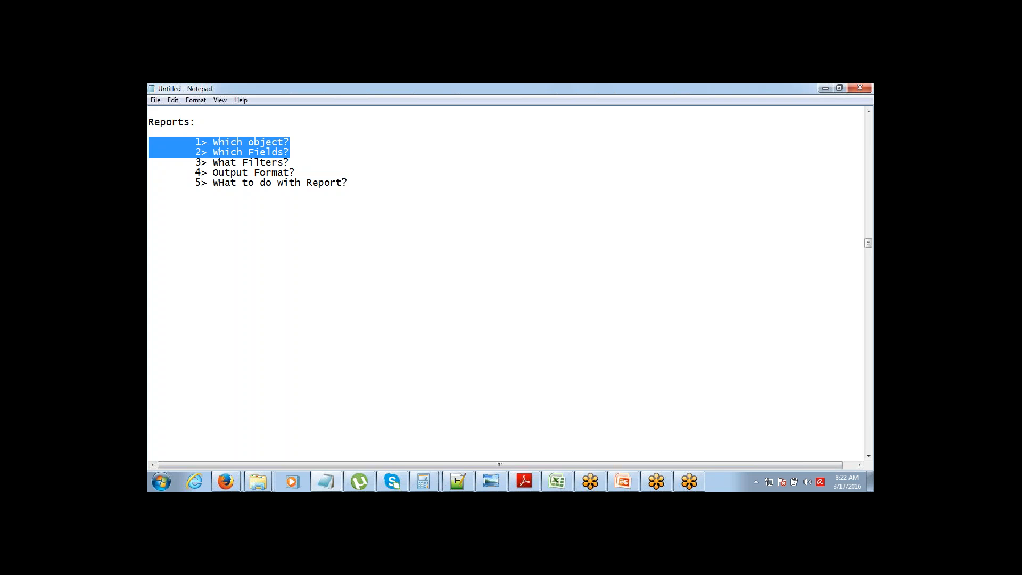
key(shift+Down)
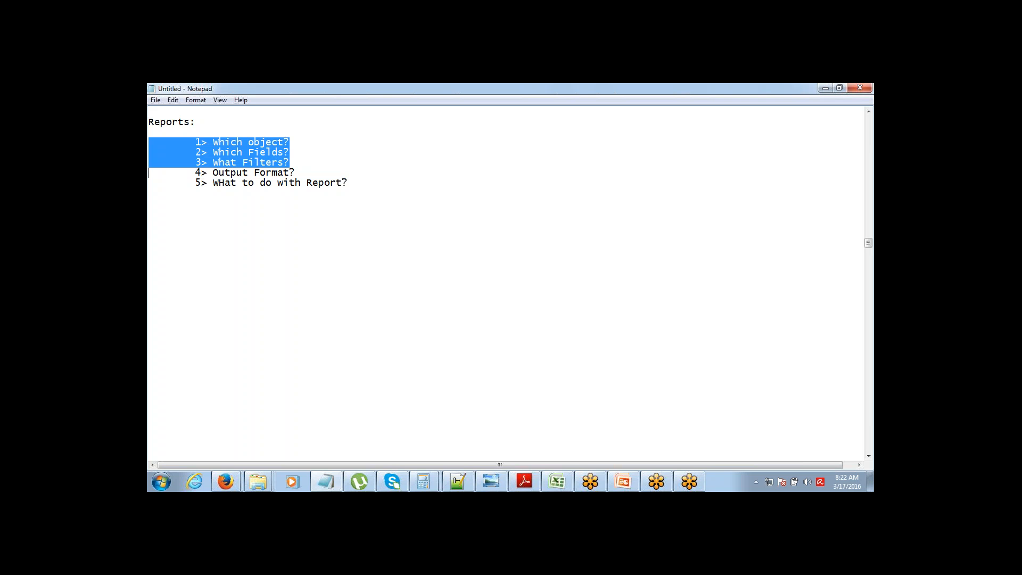
key(shift+Down)
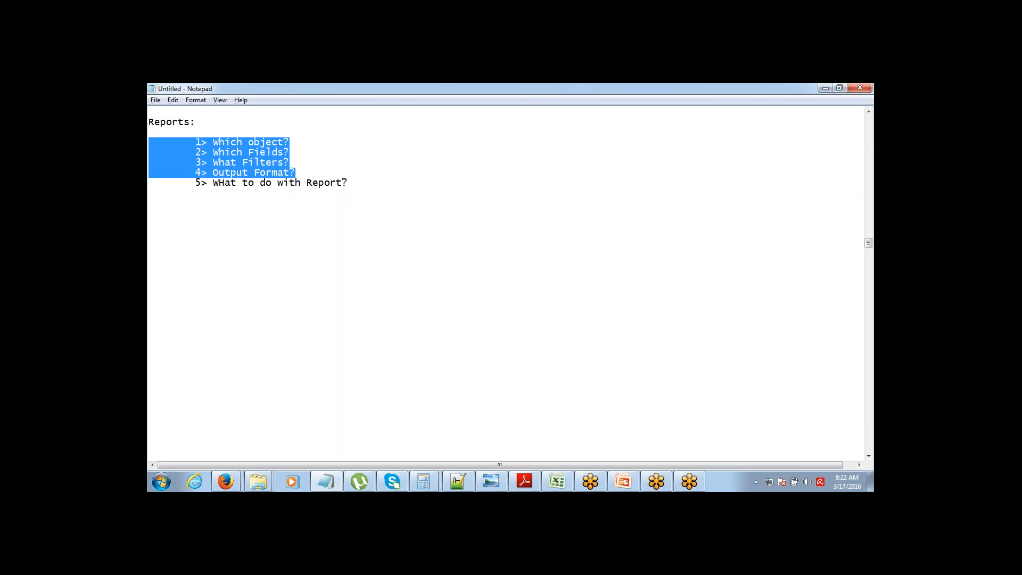
key(shift+Down)
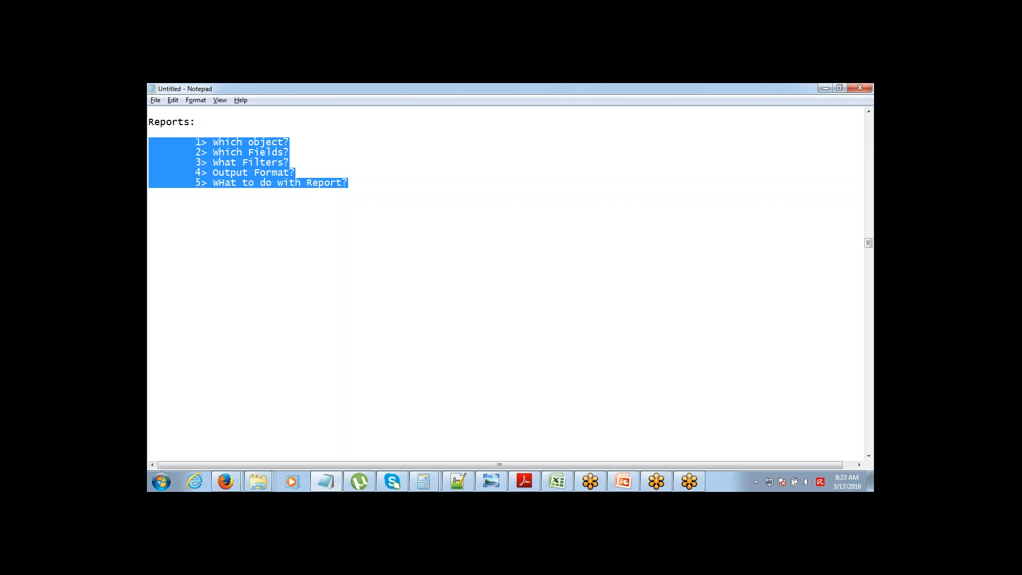
Review the report questions again by extending a highlight down from the first item, and clear the selection.
key(Down)
key(Down)
key(Up)
key(Up)
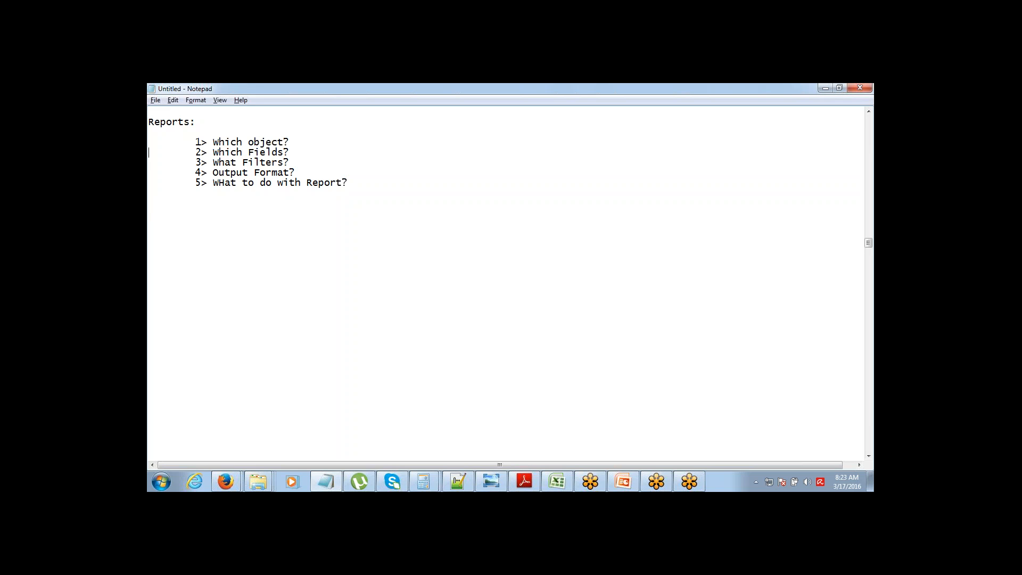
key(Up)
key(shift+Down)
key(shift+Down)
key(shift+Down)
key(shift+Down)
key(shift+Down)
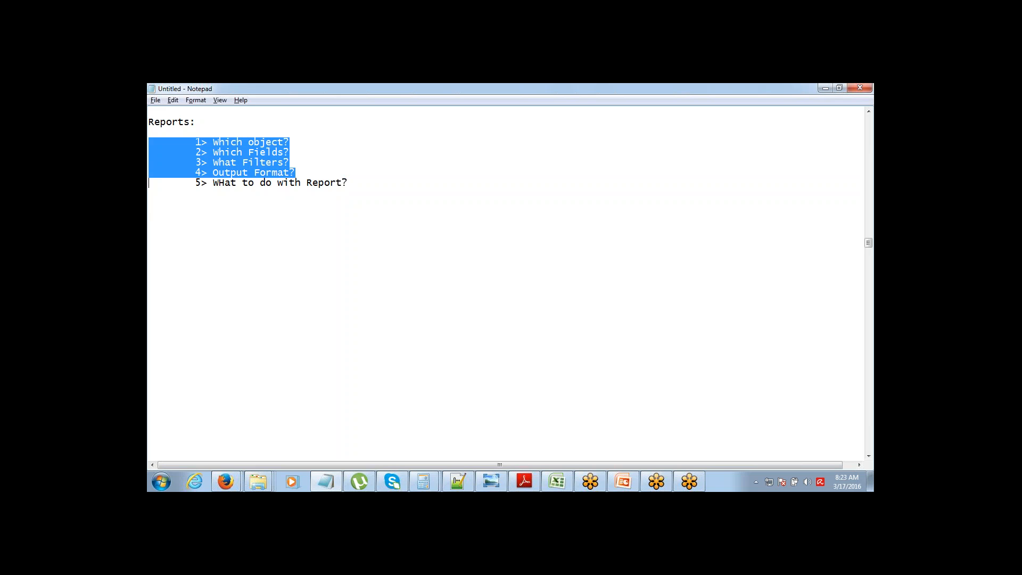
key(Down)
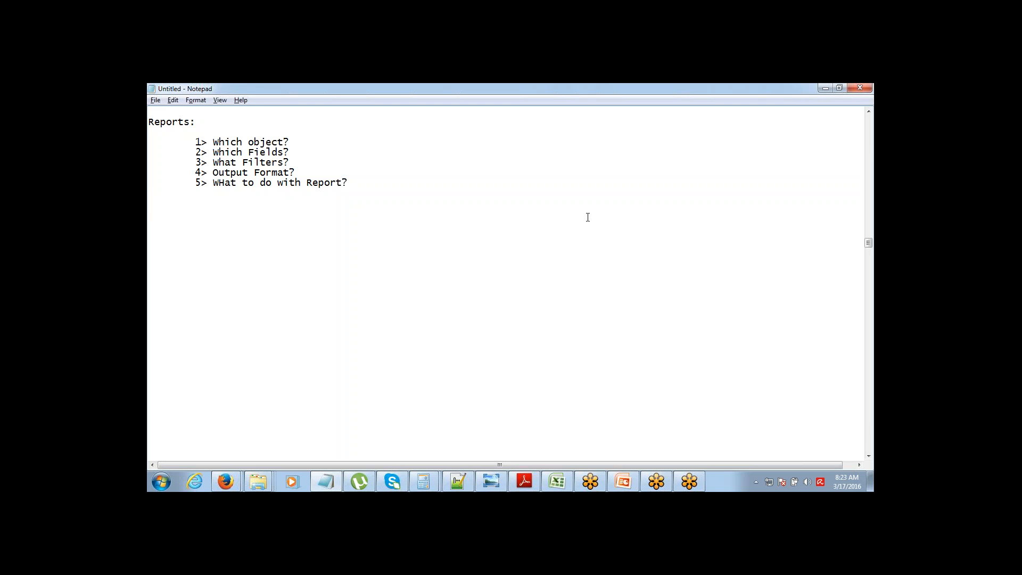
Switch to Salesforce in Firefox, decline the guided tour offer and open the Reports & Dashboards page.
click(799, 181)
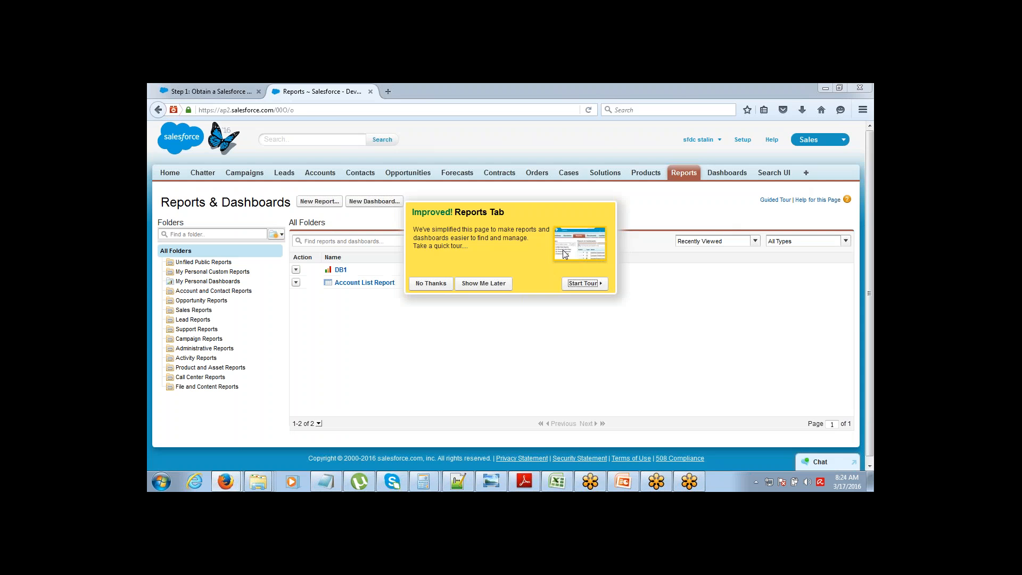
click(437, 282)
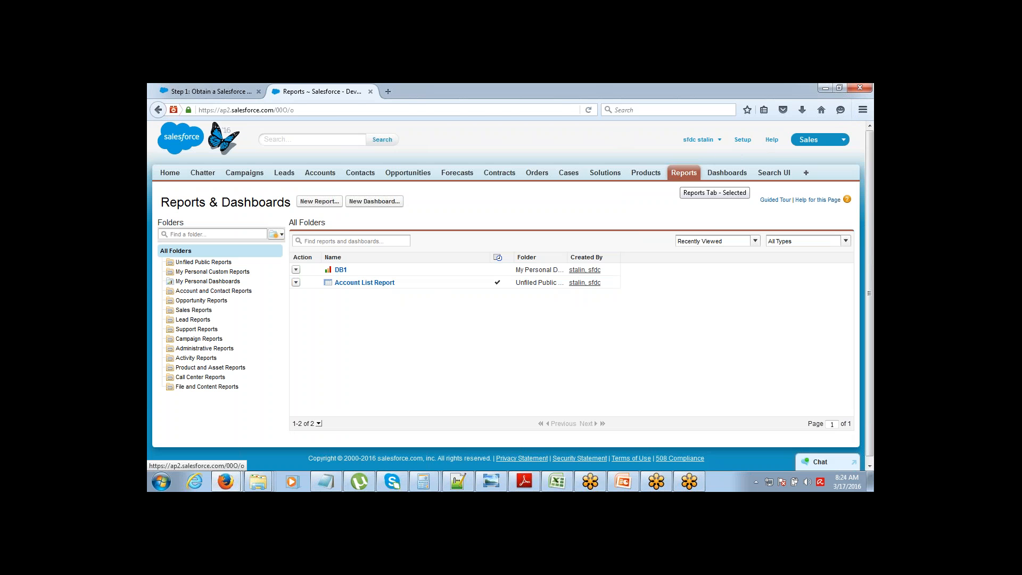
click(683, 174)
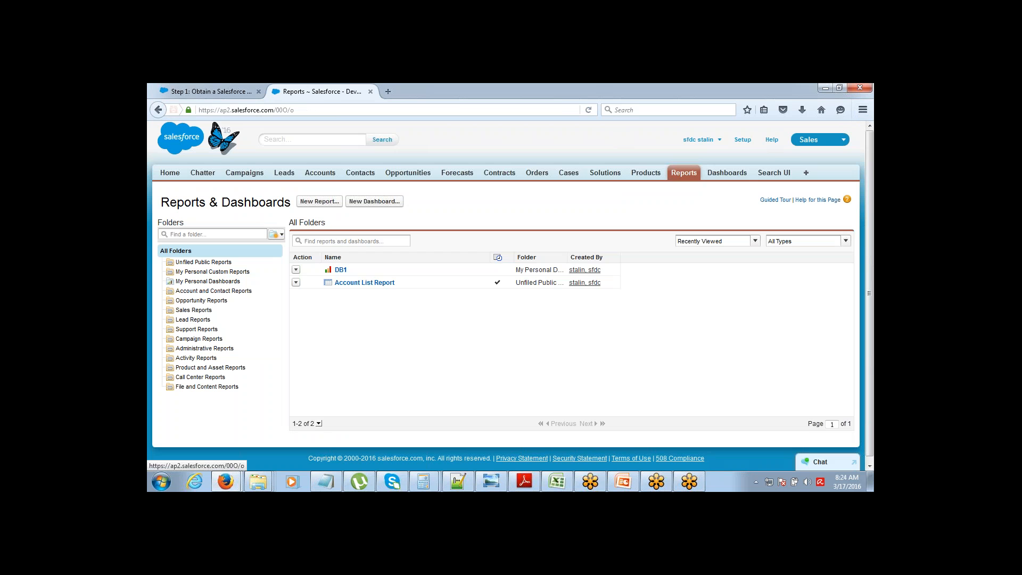
Create a new report using the Accounts report type from the Accounts & Contacts category.
click(306, 202)
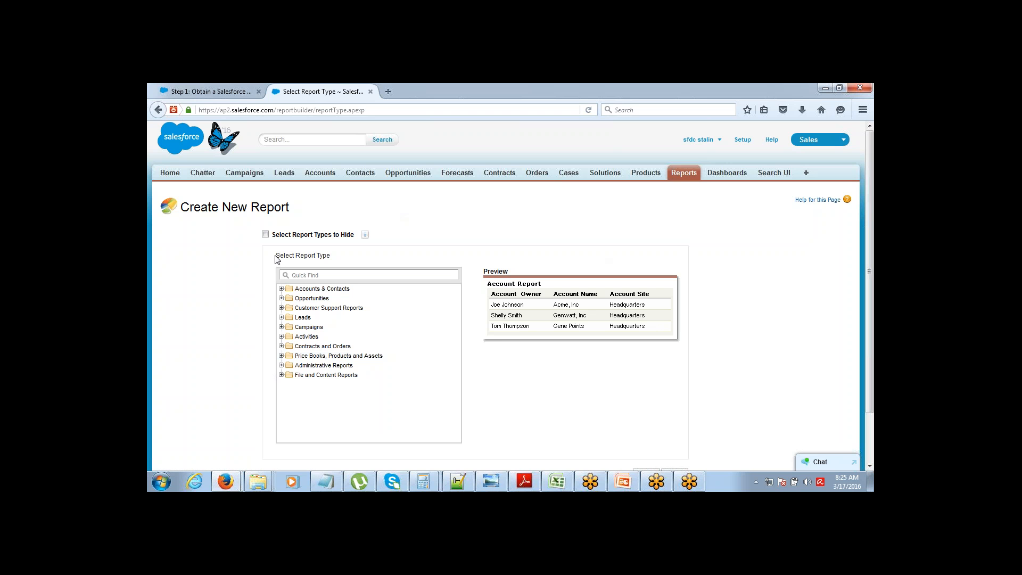
drag(276, 256, 334, 265)
click(281, 289)
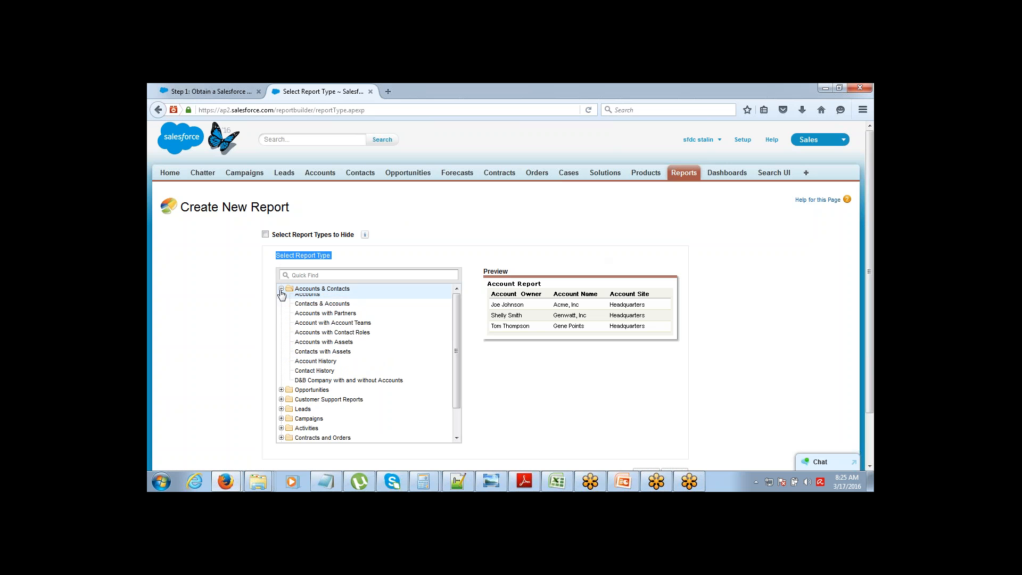
click(281, 290)
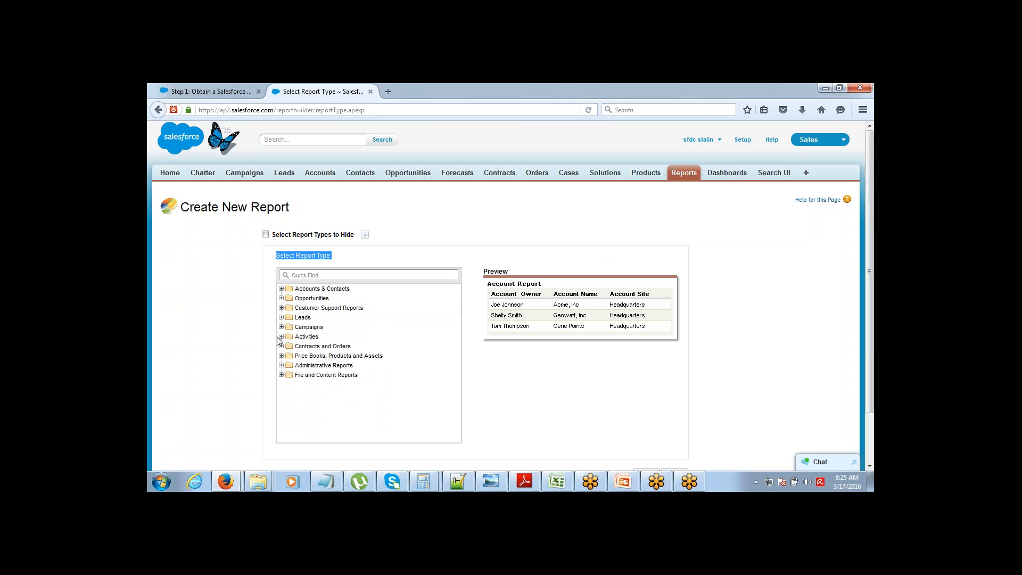
click(281, 290)
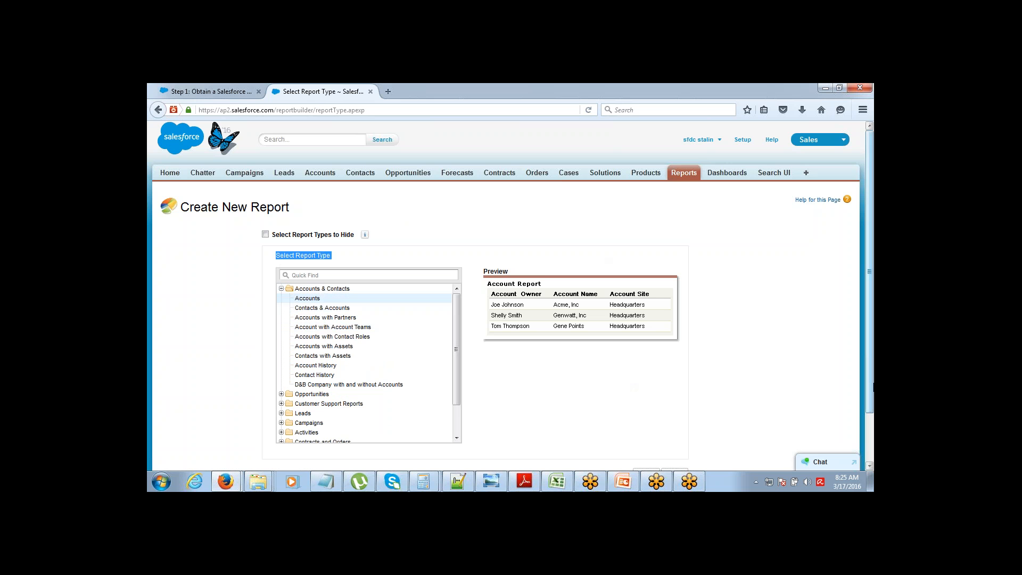
scroll(741, 396, down, 2)
click(676, 429)
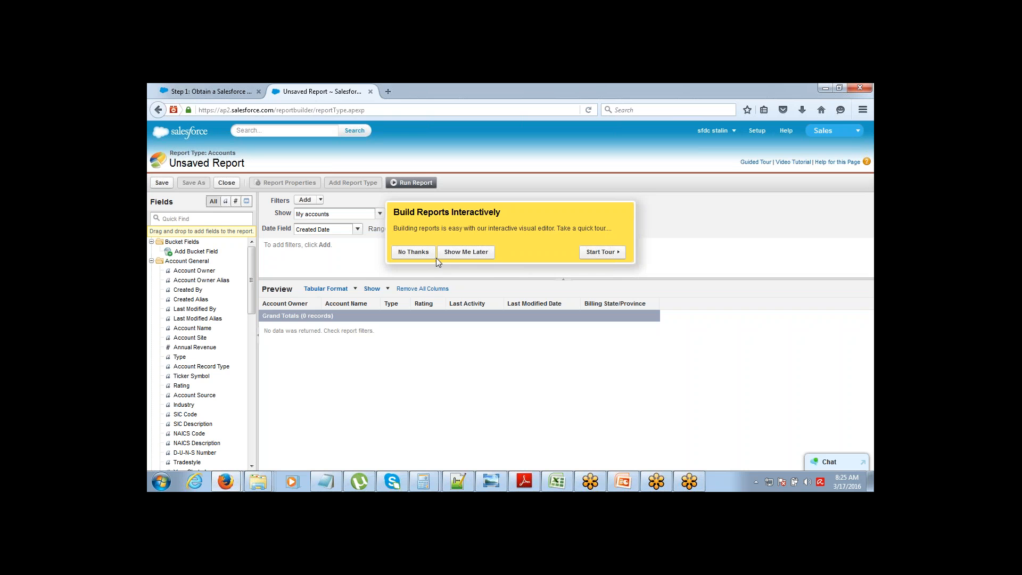
Postpone the report builder tour and remove all default columns from the report, confirming the removal.
click(461, 252)
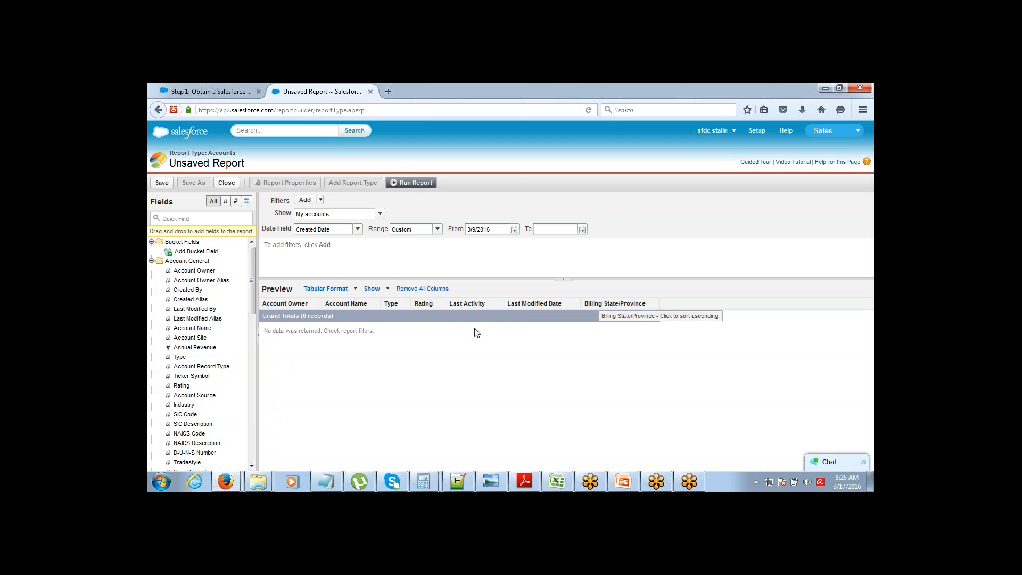
click(407, 287)
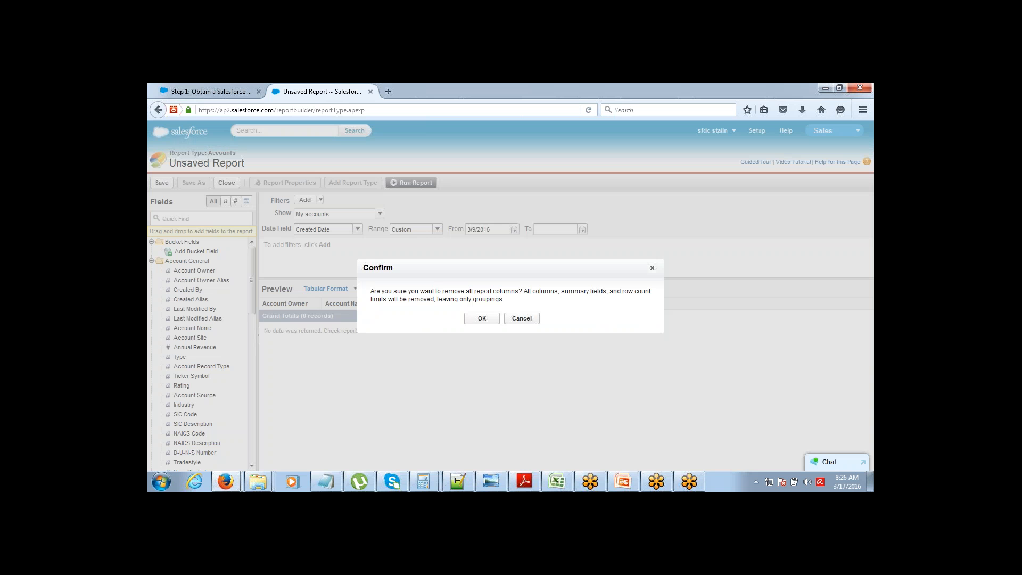
click(481, 317)
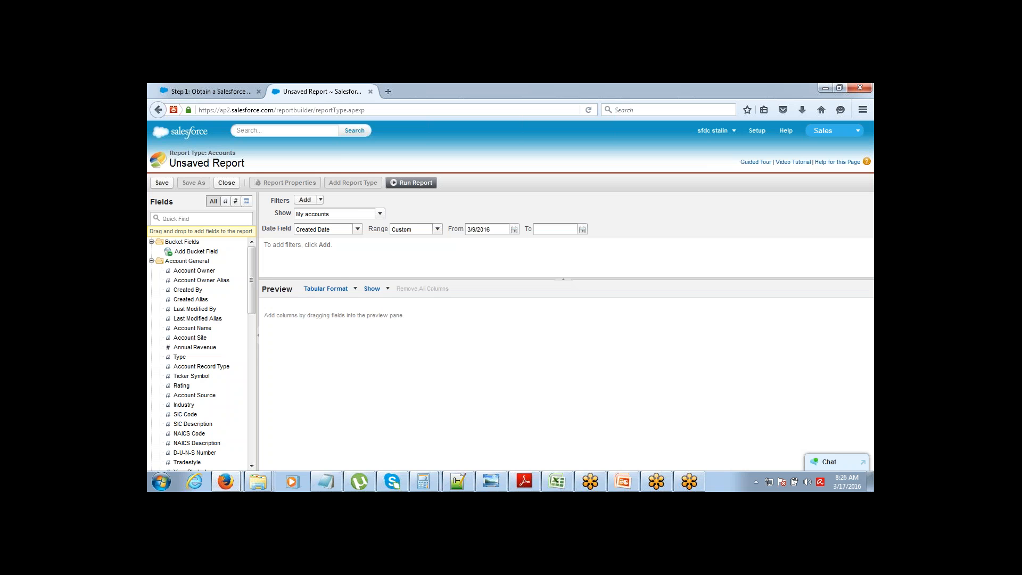
Add the Account Name and Type fields as columns in the report preview.
scroll(254, 263, down, 3)
scroll(253, 260, up, 3)
drag(250, 272, 251, 263)
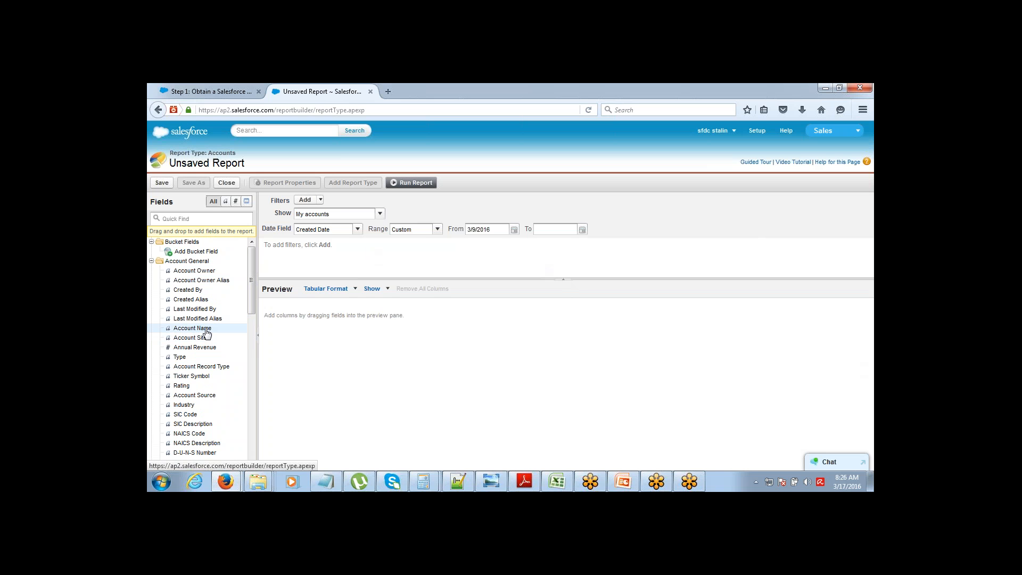
drag(208, 330, 307, 310)
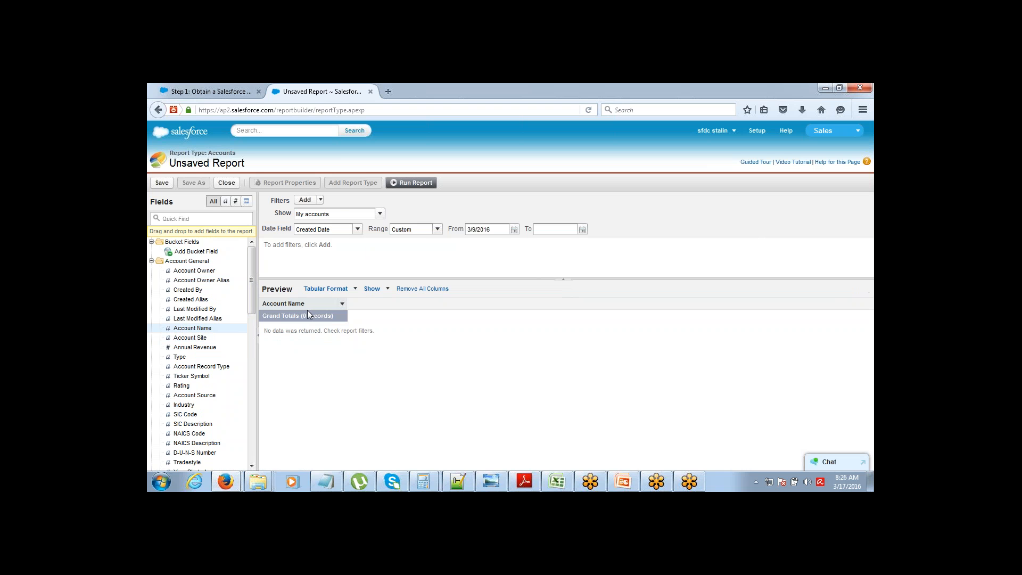
drag(202, 360, 381, 303)
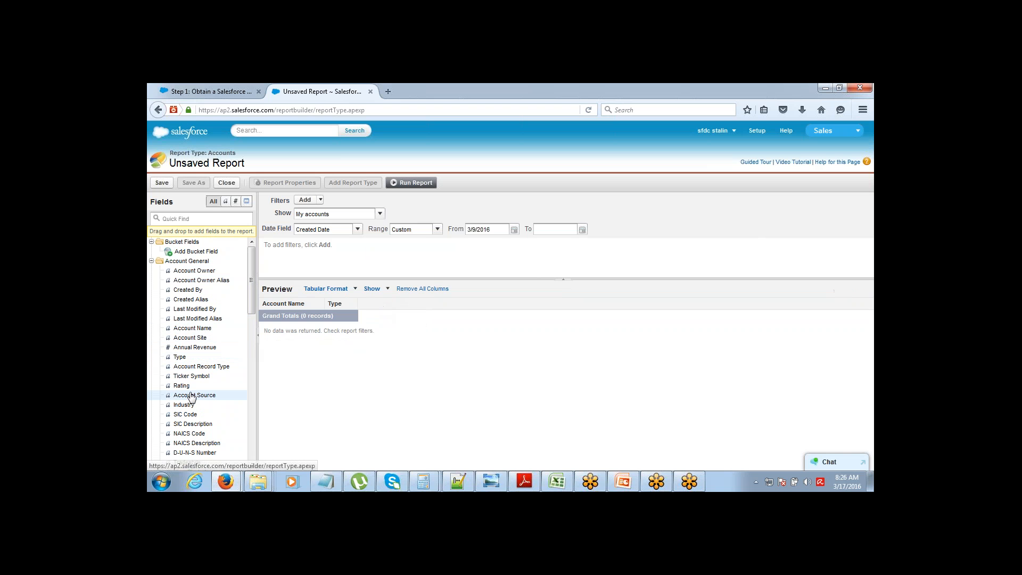
Add the Industry, Employees and Annual Revenue fields as columns after Type in the report preview.
drag(187, 406, 387, 310)
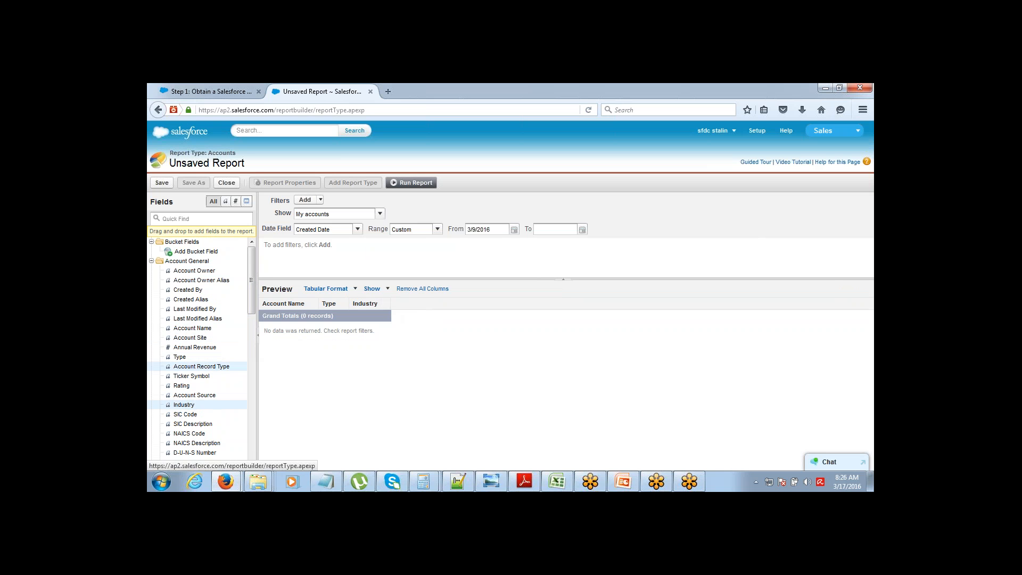
drag(252, 299, 252, 350)
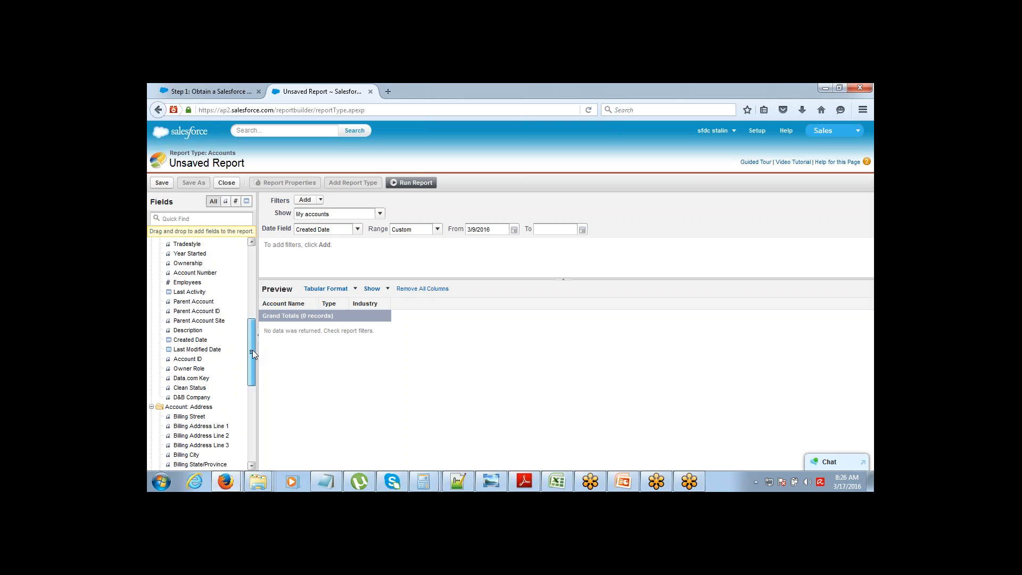
drag(198, 287, 420, 310)
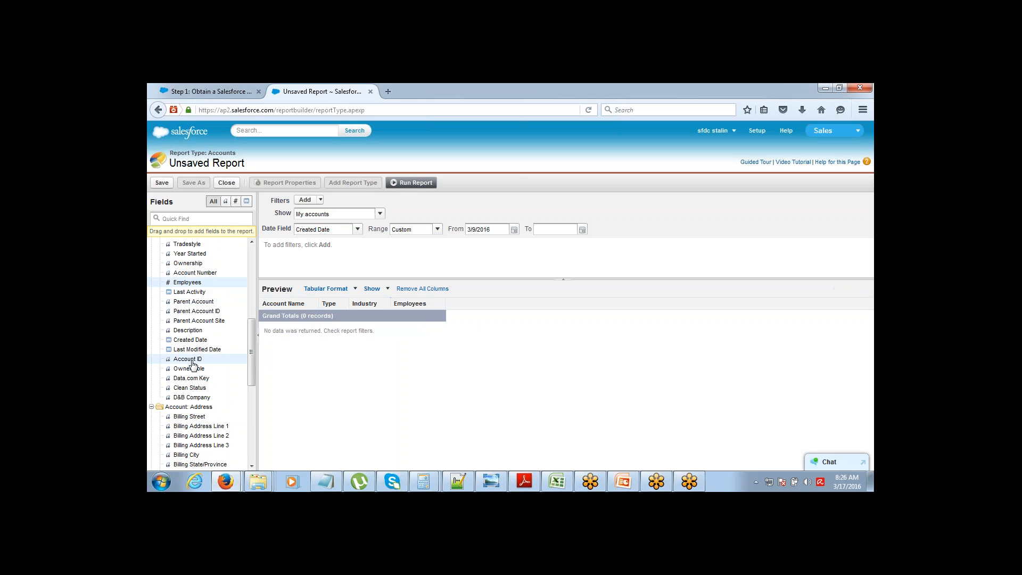
drag(251, 347, 253, 263)
drag(192, 352, 480, 306)
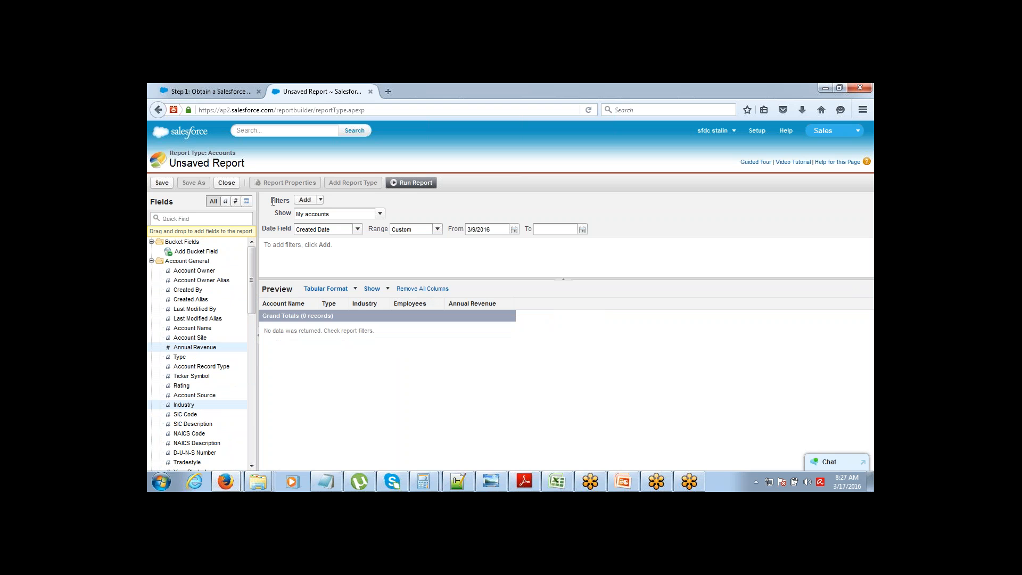
drag(272, 201, 291, 226)
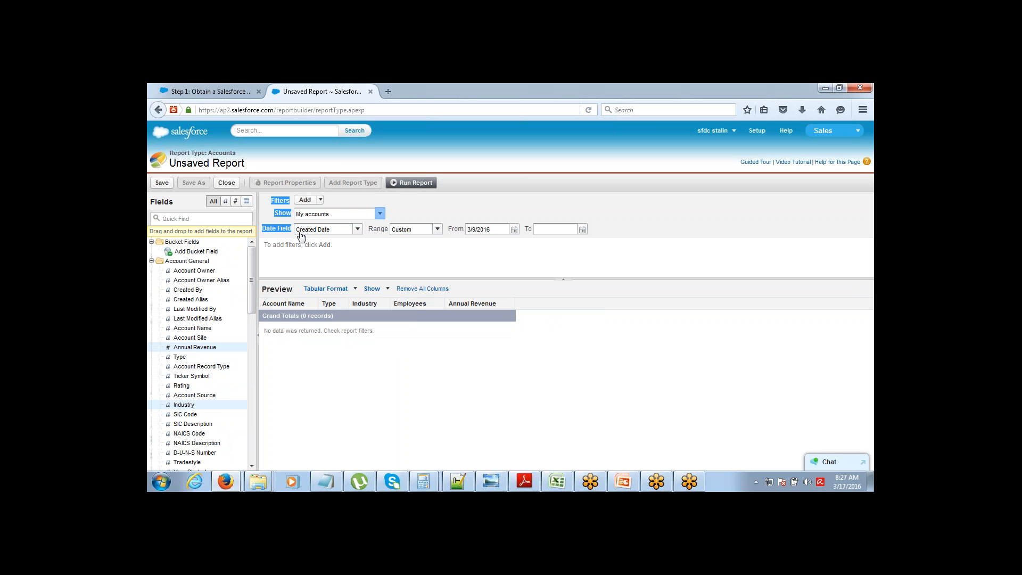
click(281, 234)
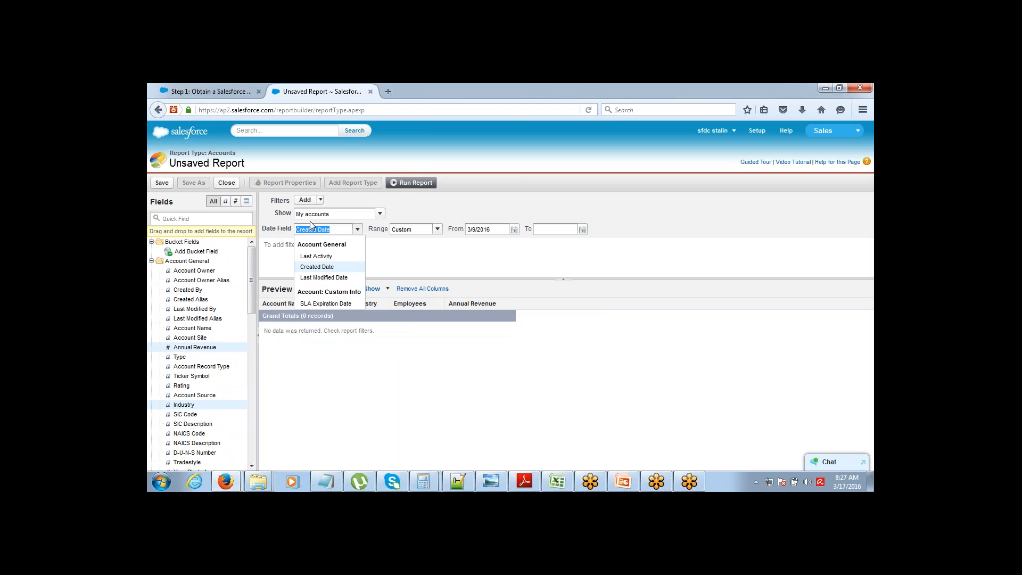
click(320, 200)
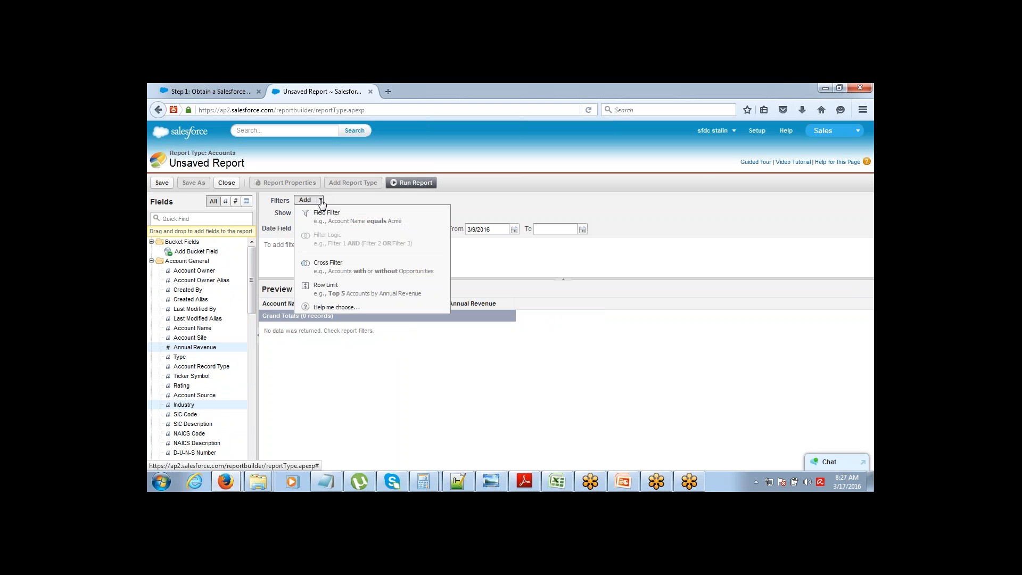
click(486, 205)
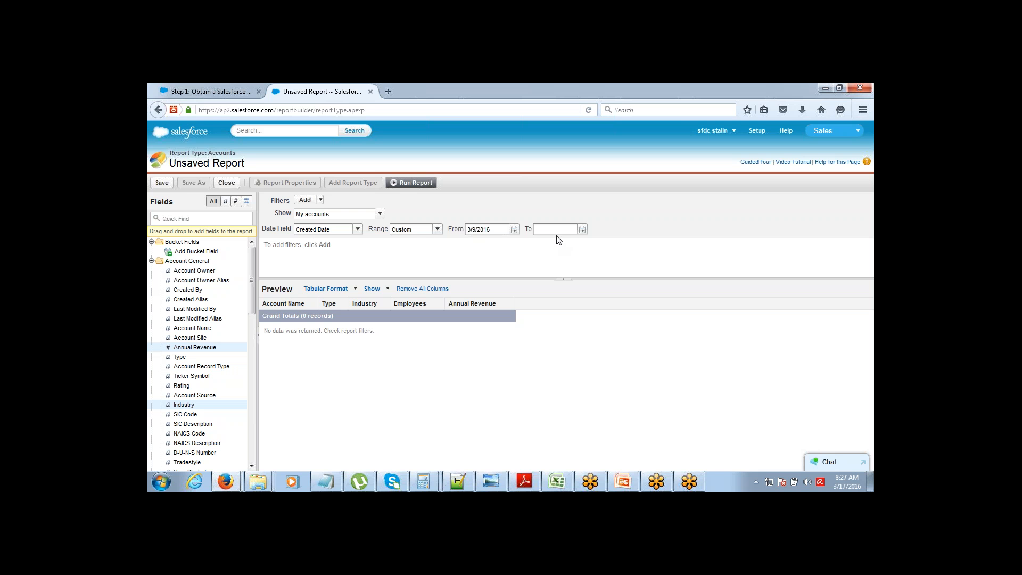
Set the Created Date range to All Time and look through the accounts in the preview.
click(436, 230)
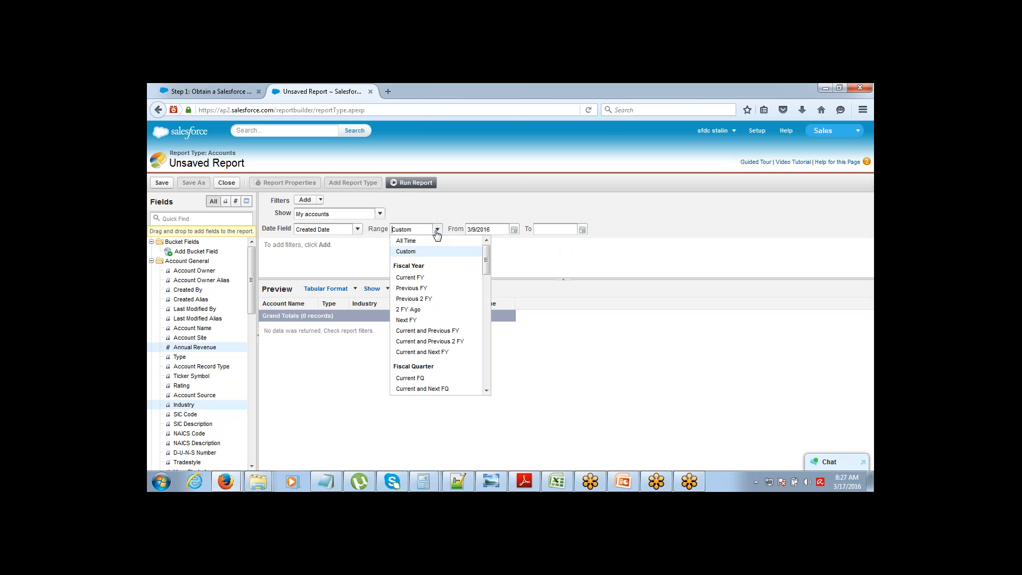
click(437, 241)
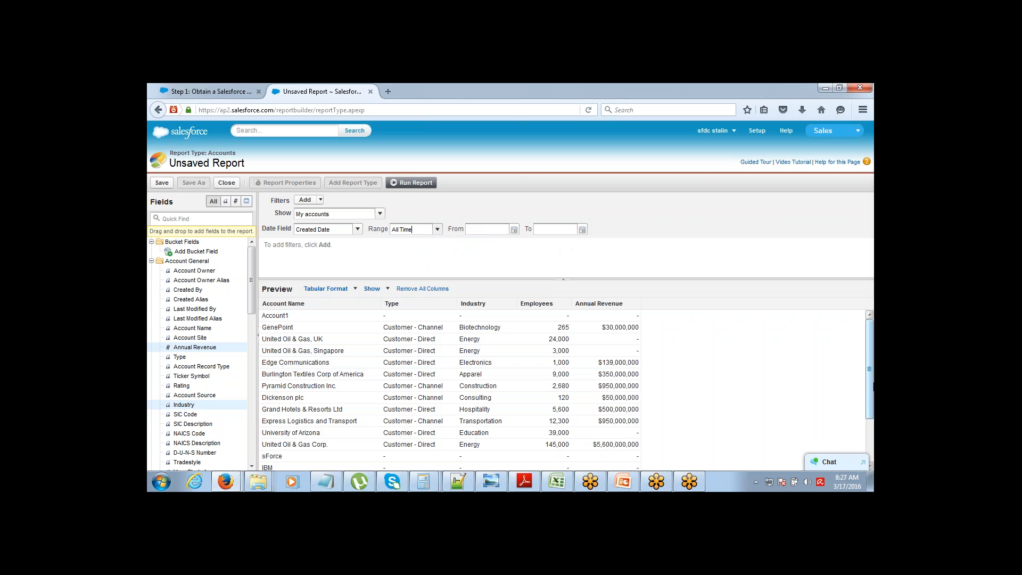
drag(870, 387, 870, 436)
scroll(871, 426, up, 2)
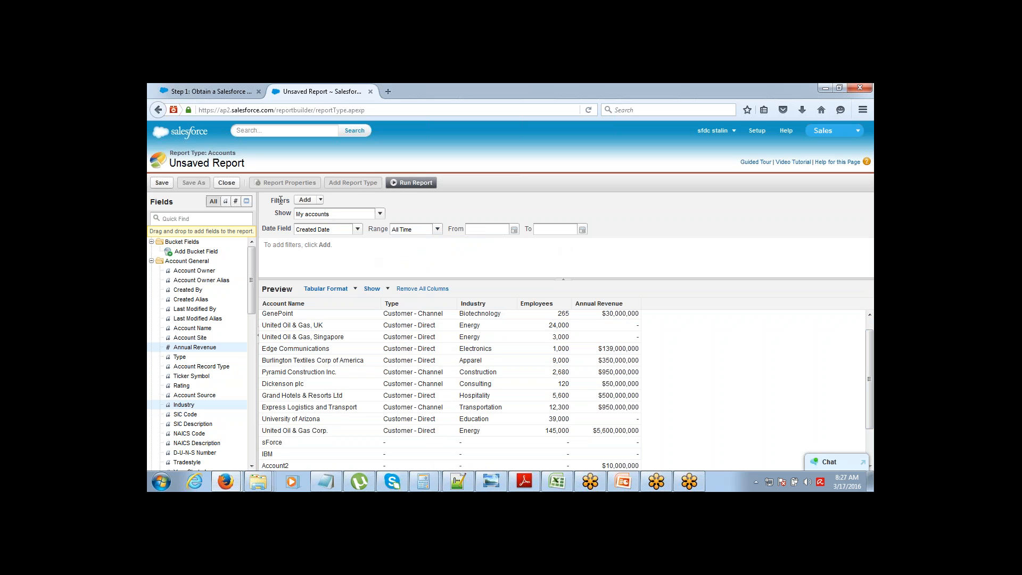
Add a field filter where Type equals Customer - Direct, picking the value from the lookup.
click(320, 201)
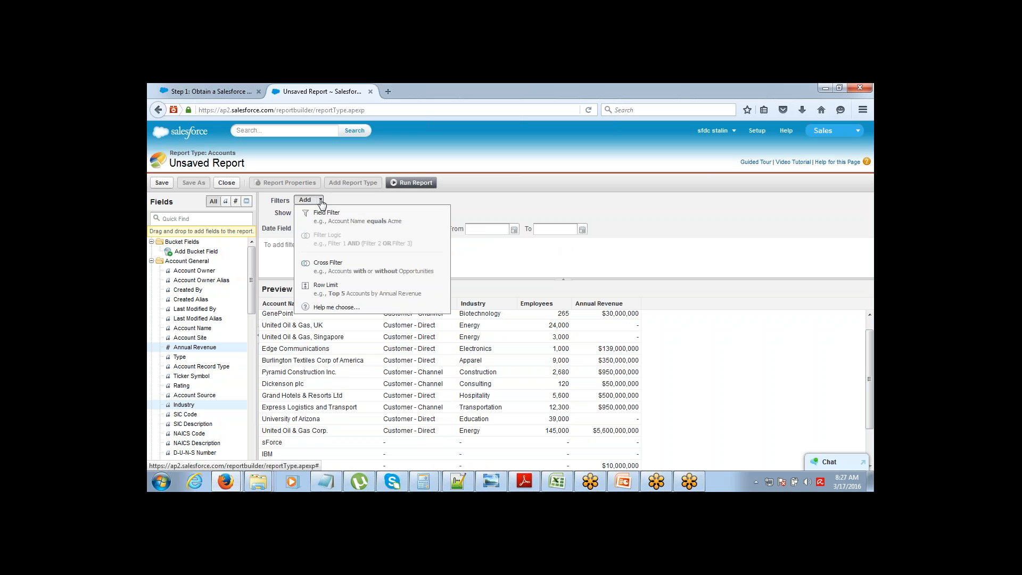
click(324, 222)
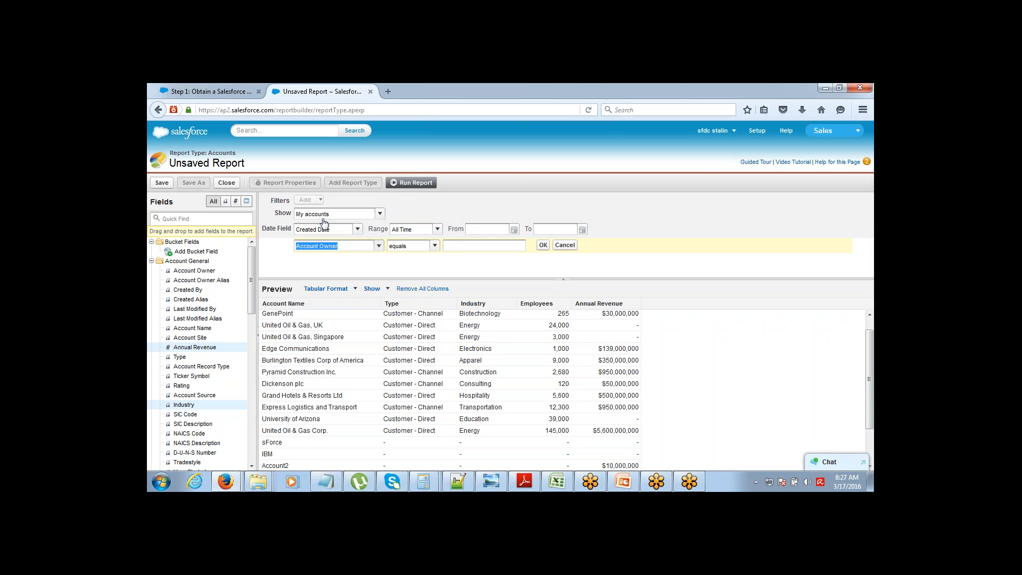
click(378, 246)
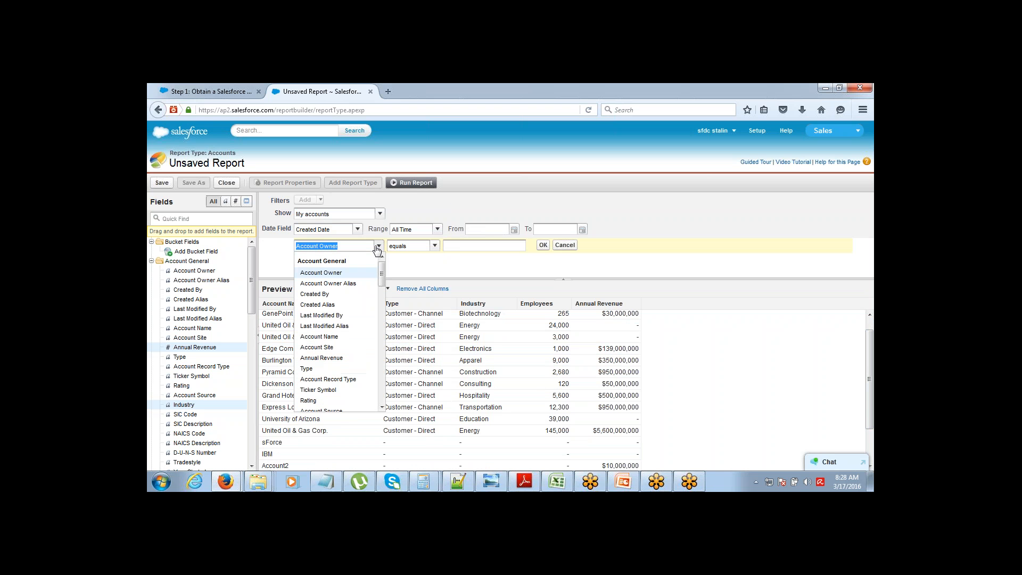
click(327, 368)
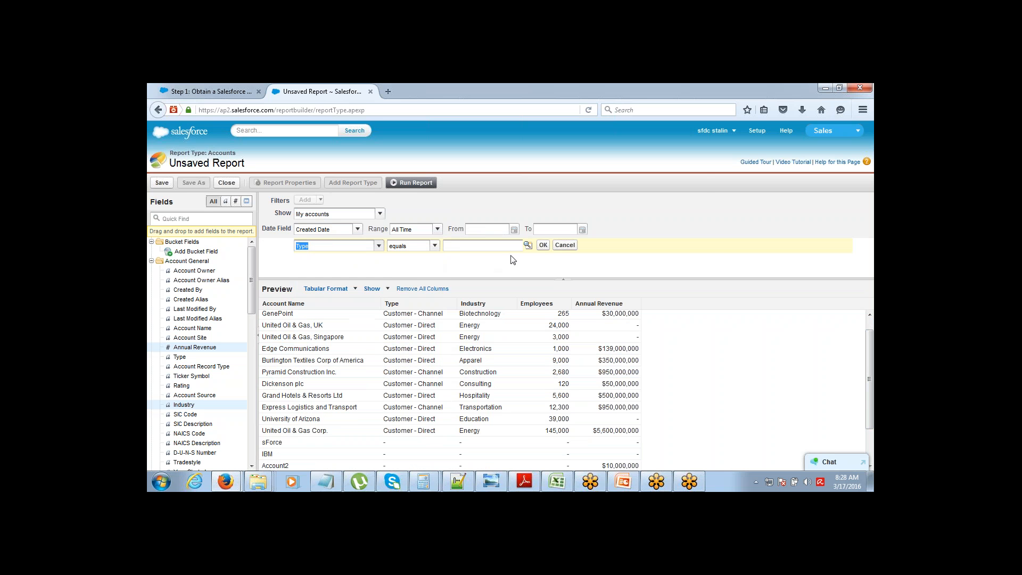
click(528, 249)
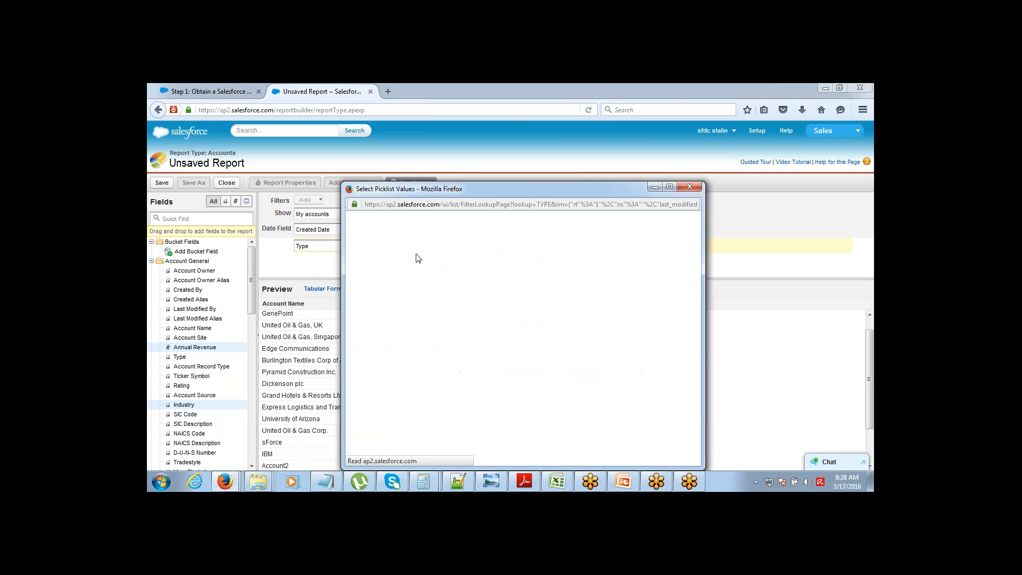
click(360, 301)
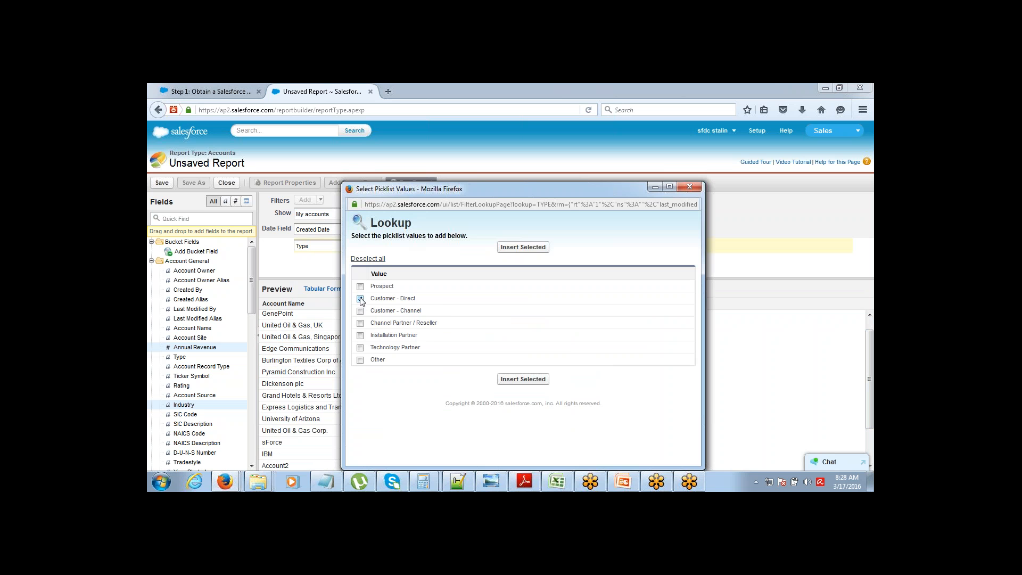
click(521, 248)
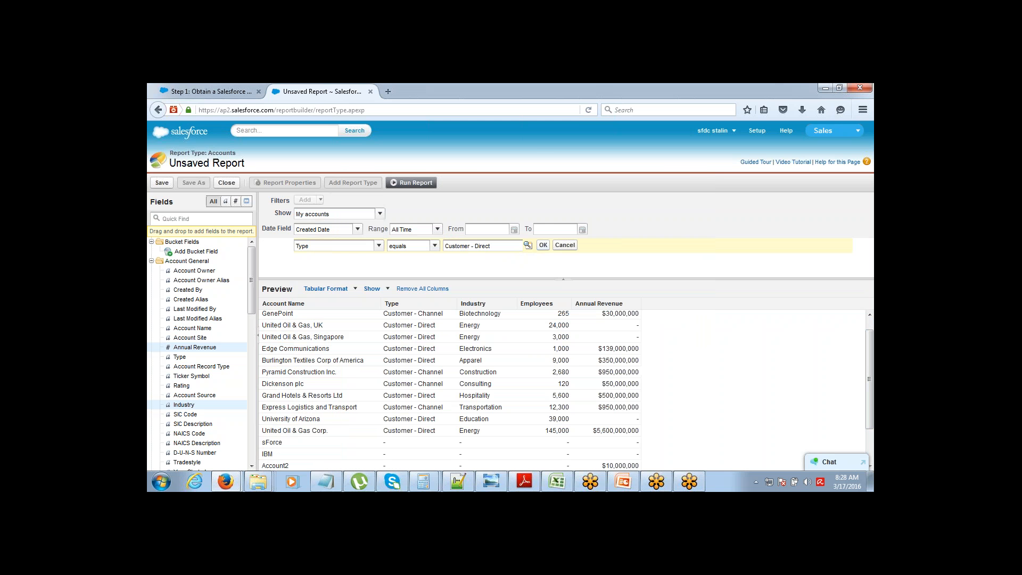
click(543, 245)
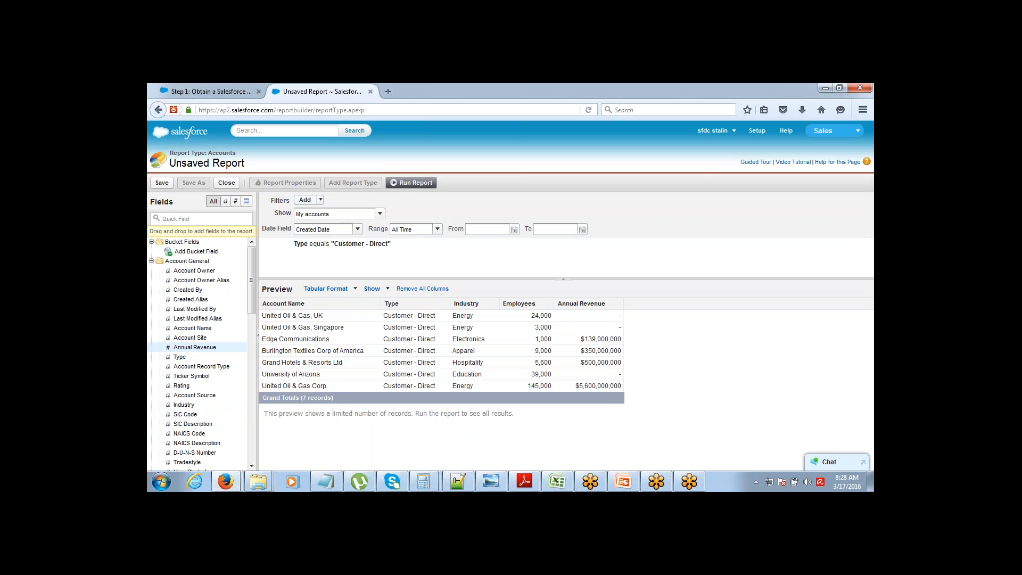
Add a second field filter where Industry equals Energy, picking the value from the lookup.
click(308, 200)
click(322, 216)
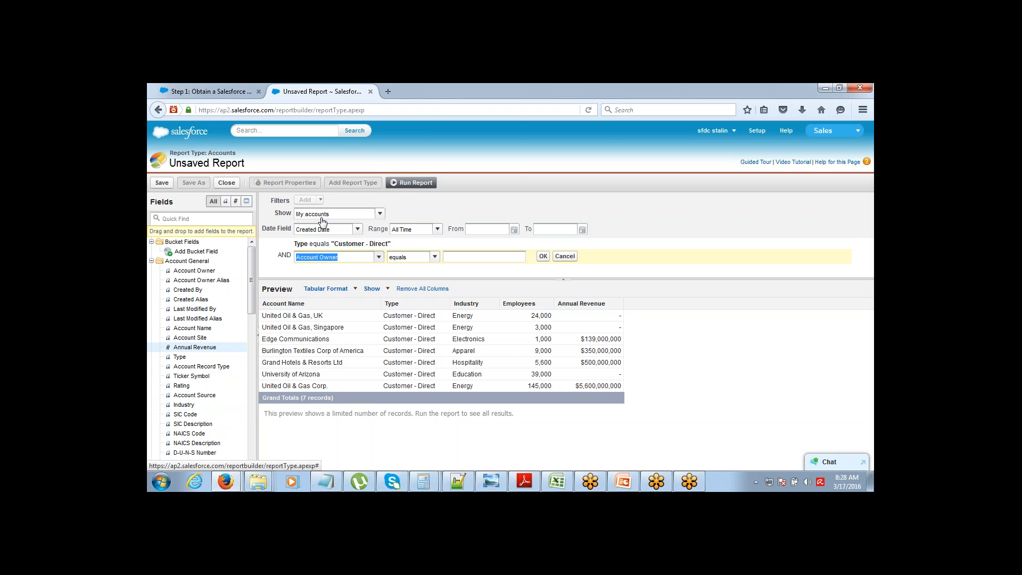
click(379, 257)
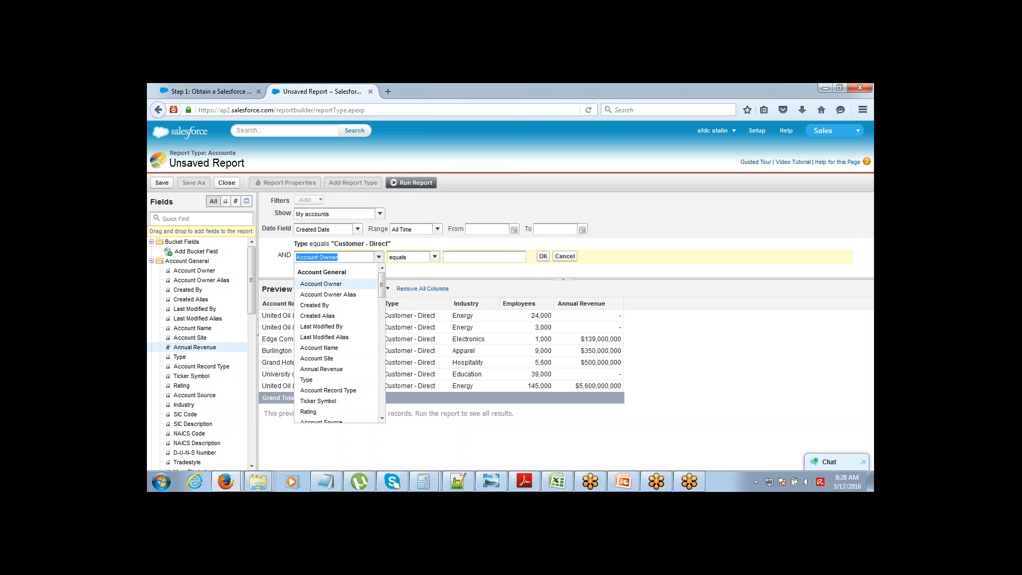
drag(381, 286, 383, 312)
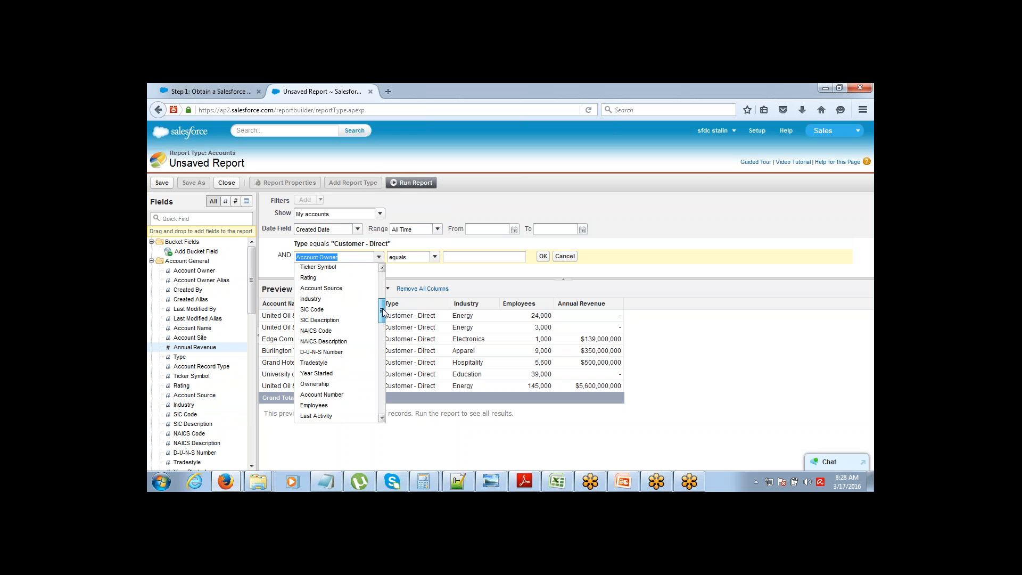
click(340, 299)
click(526, 257)
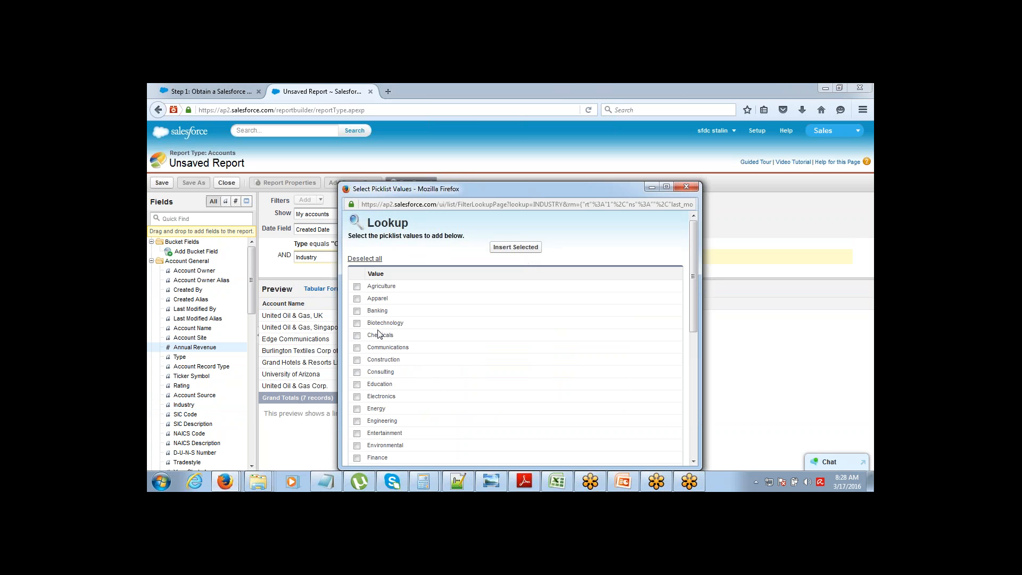
click(356, 408)
click(527, 252)
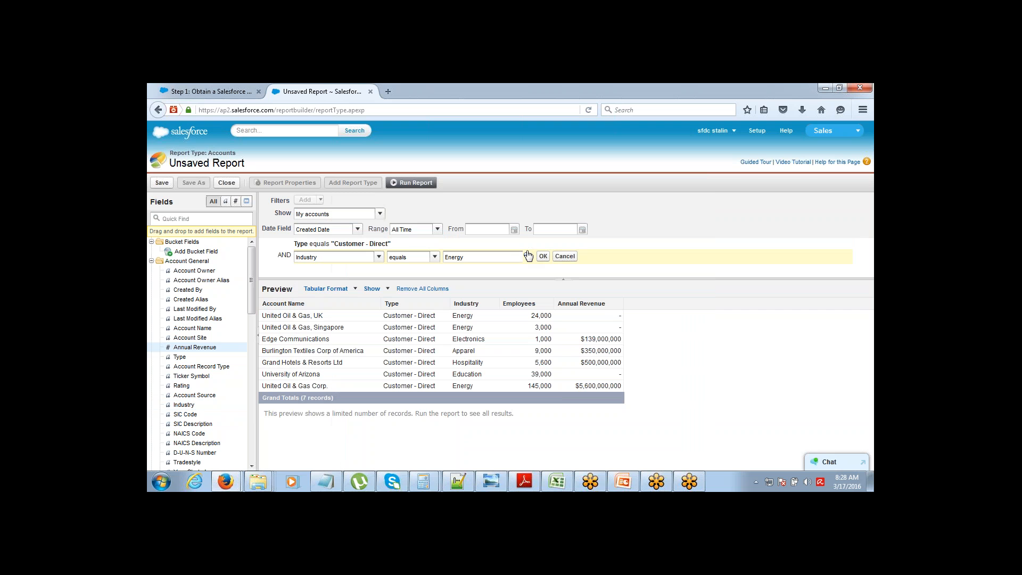
click(541, 257)
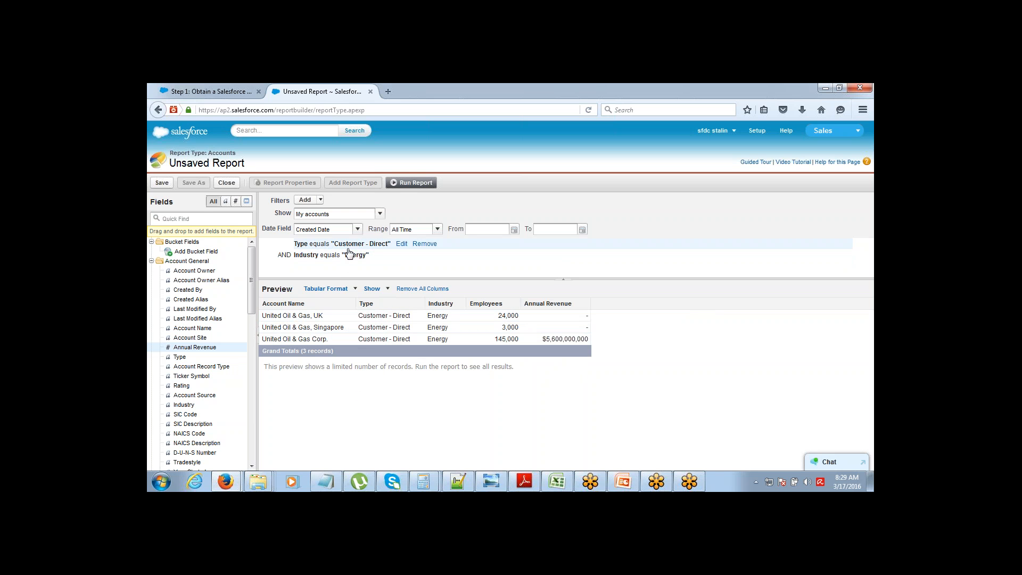
mouse_move(355, 260)
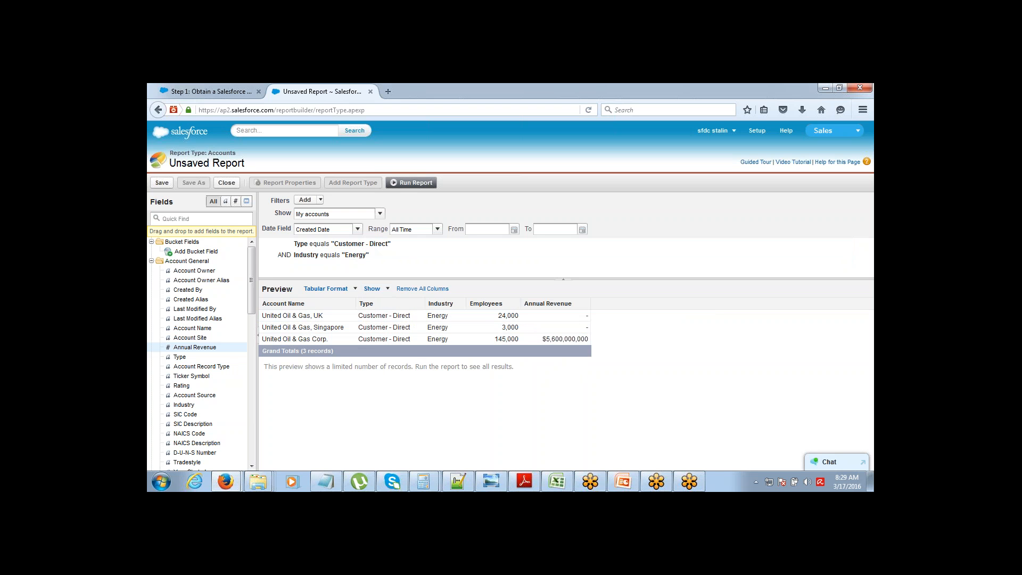
double_click(283, 254)
click(288, 246)
drag(292, 245, 336, 249)
drag(271, 258, 369, 264)
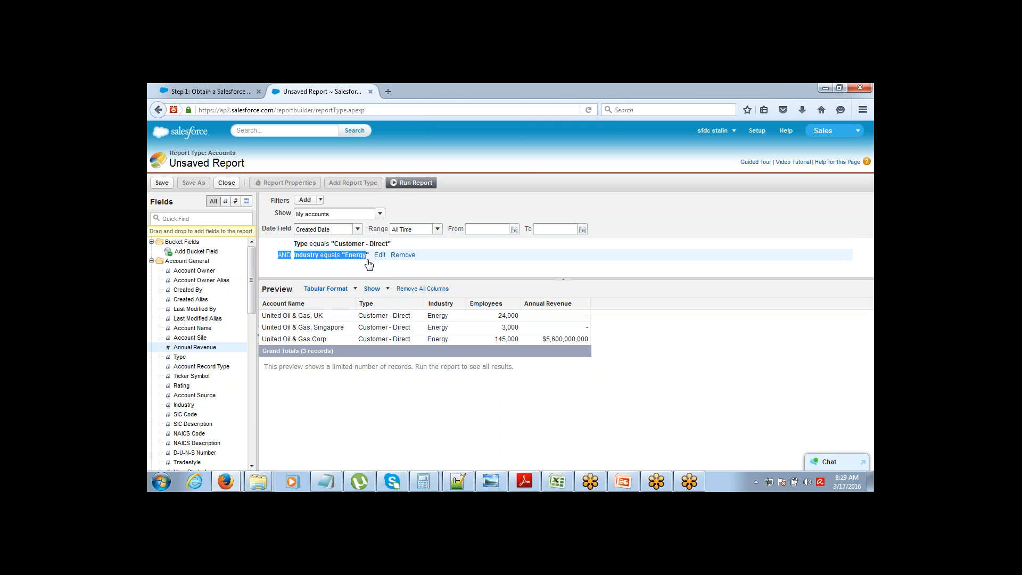
click(326, 272)
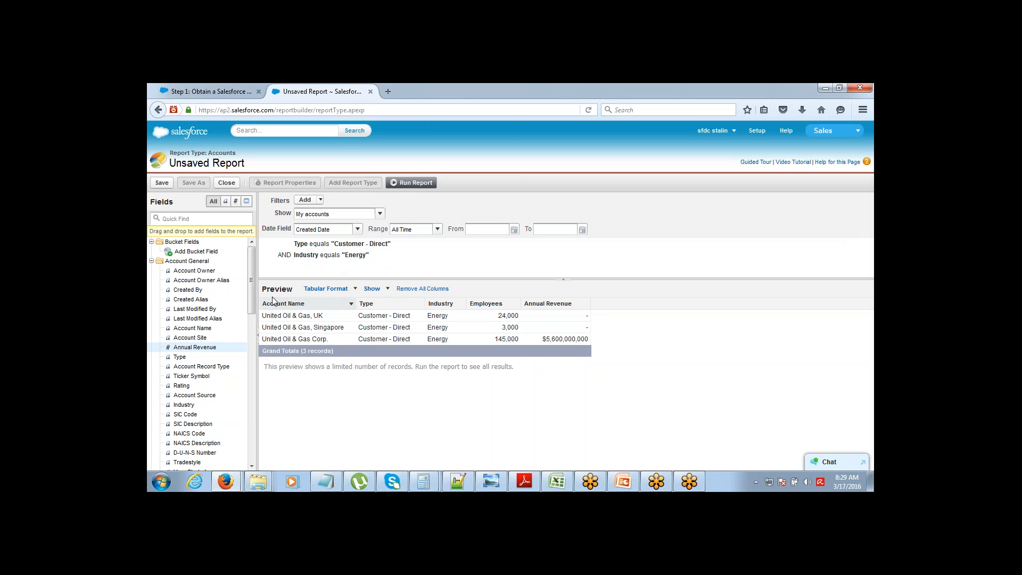
double_click(282, 257)
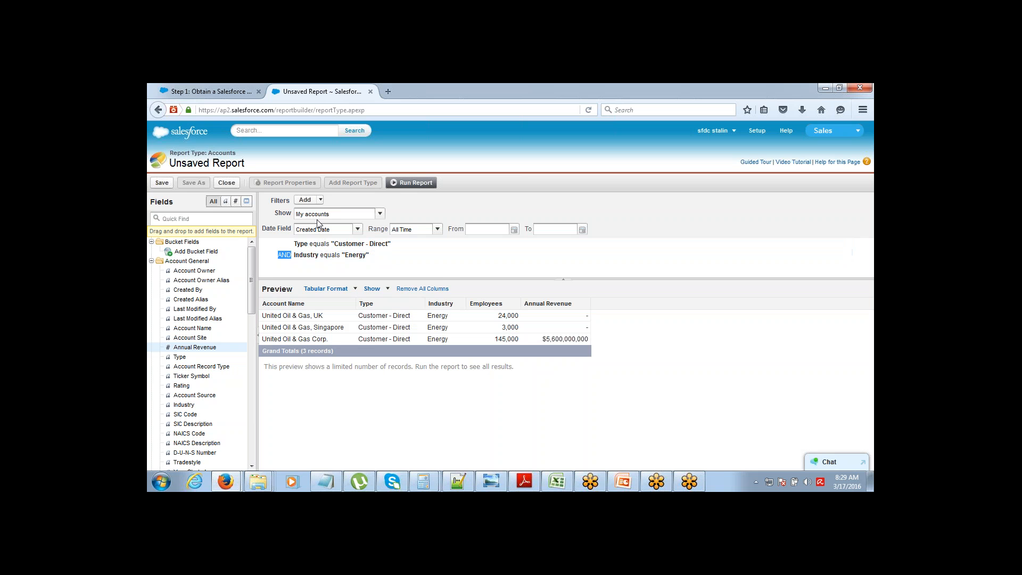
Add filter logic to the two field filters and set it to 1 OR 2.
click(320, 201)
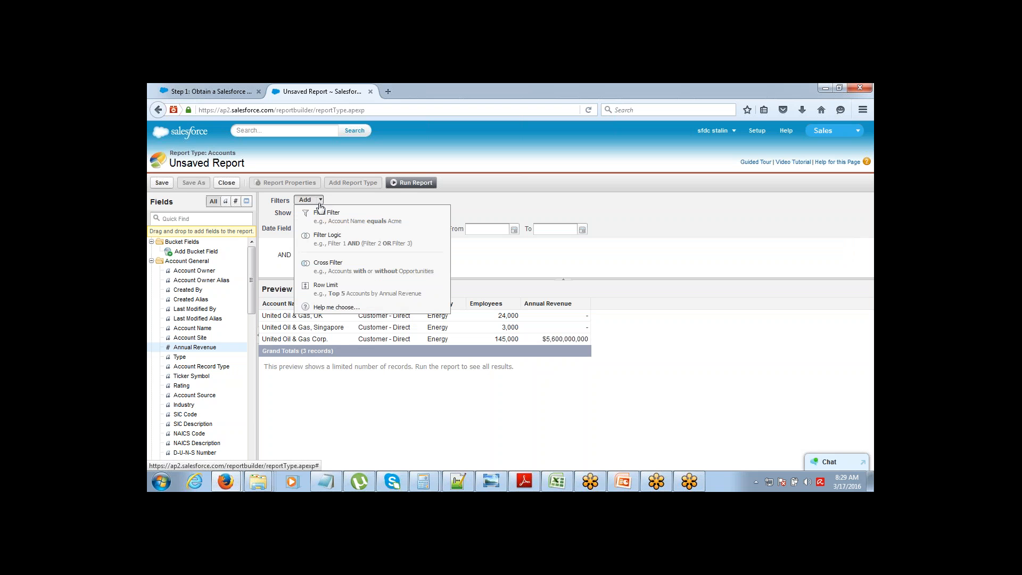
click(323, 240)
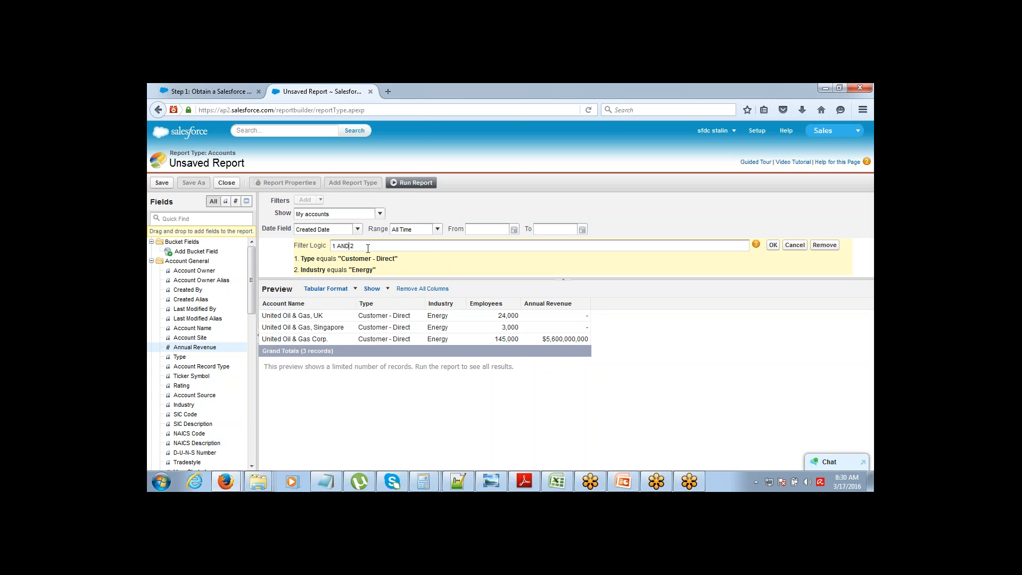
double_click(343, 246)
text(OR)
click(773, 246)
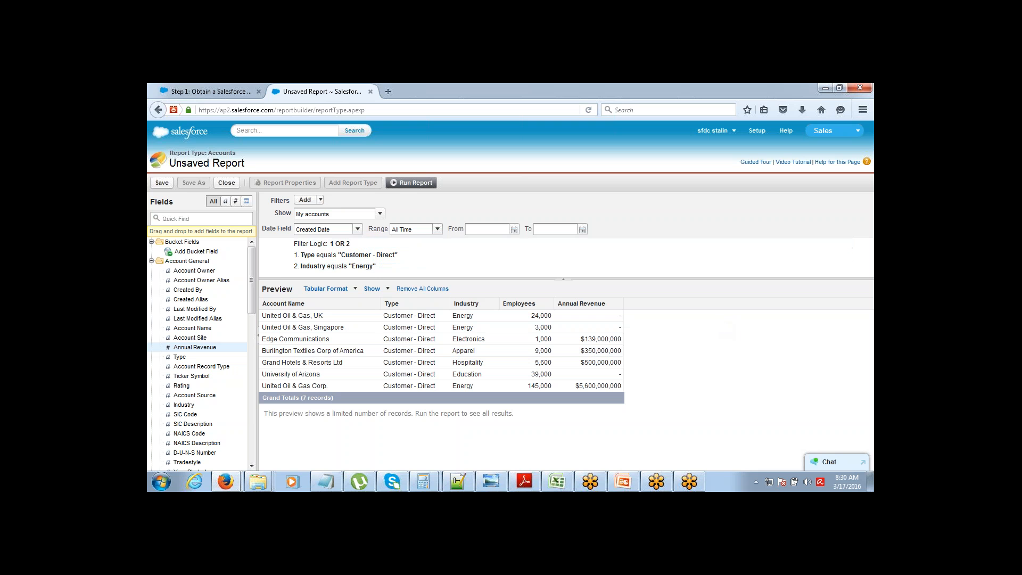
Remove the filter logic and both the Type and Industry field filters from the report.
click(392, 245)
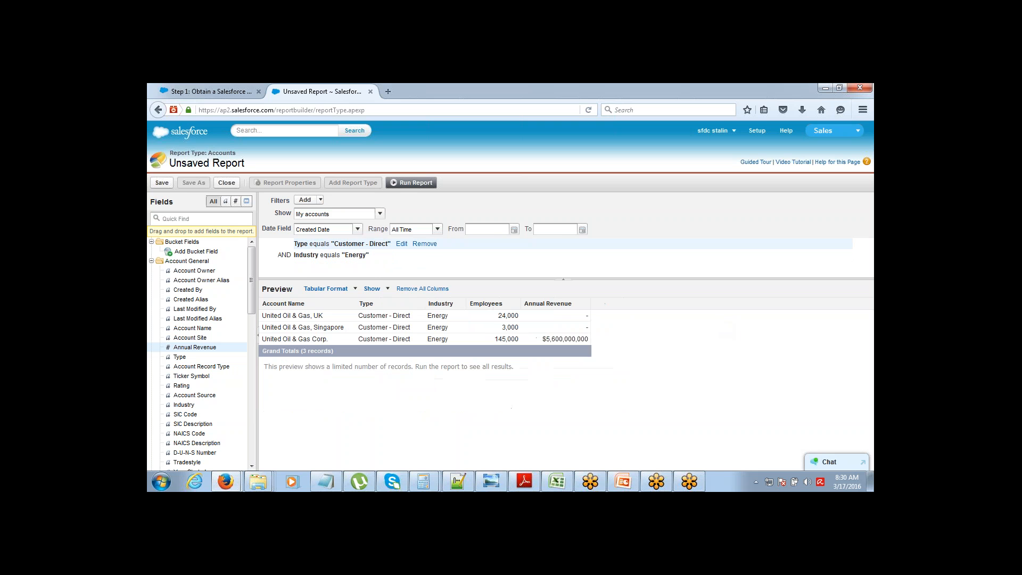
click(429, 244)
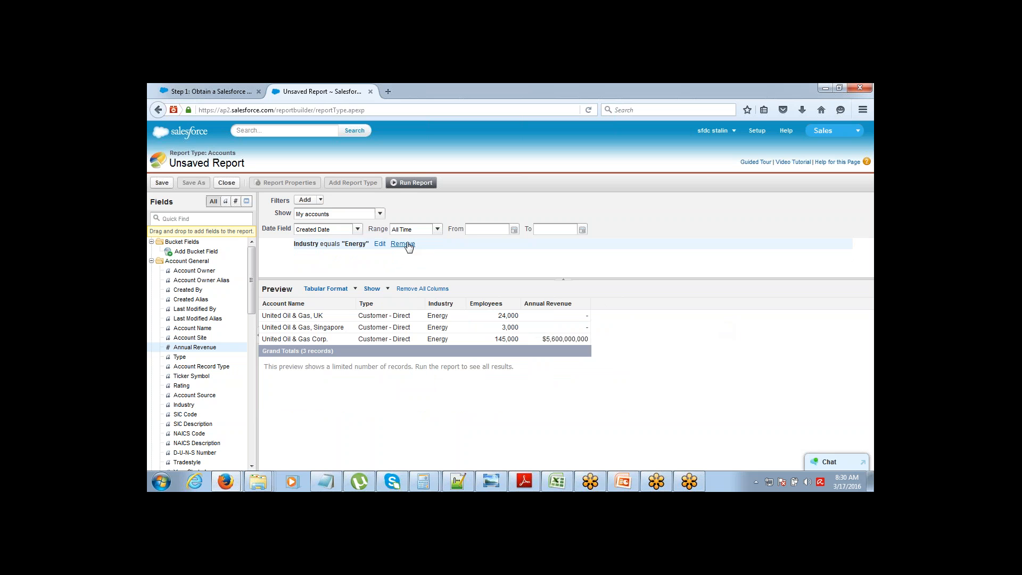
click(407, 244)
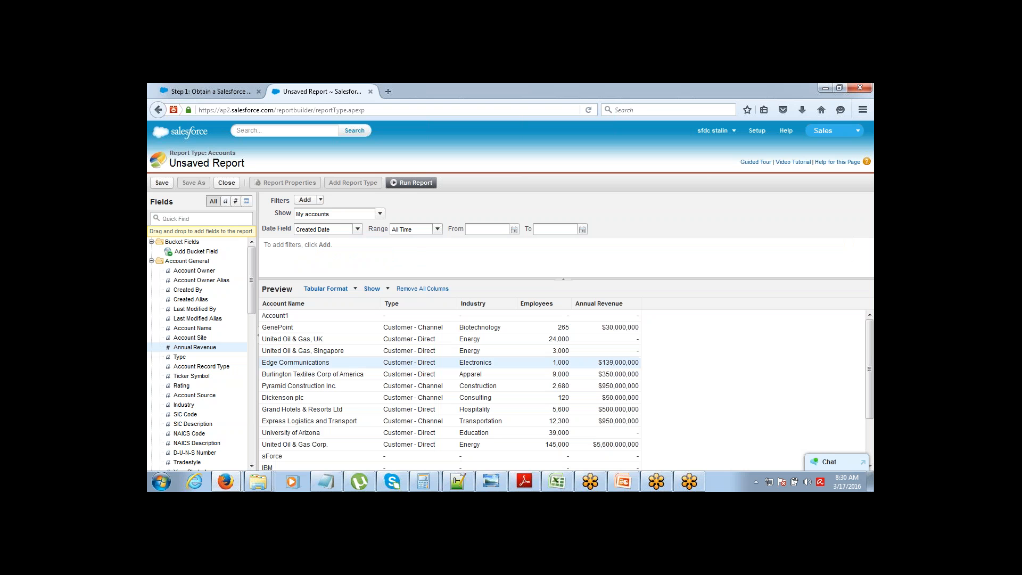
Switch to the Notepad notes and insert blank lines between the Output Format question and the question about what to do with the report.
click(326, 481)
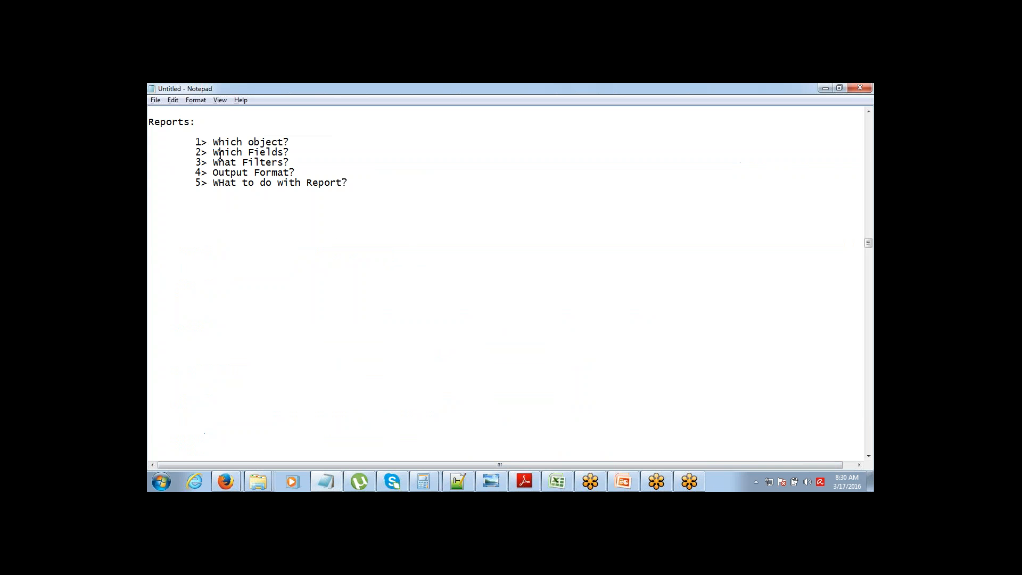
drag(191, 143, 297, 139)
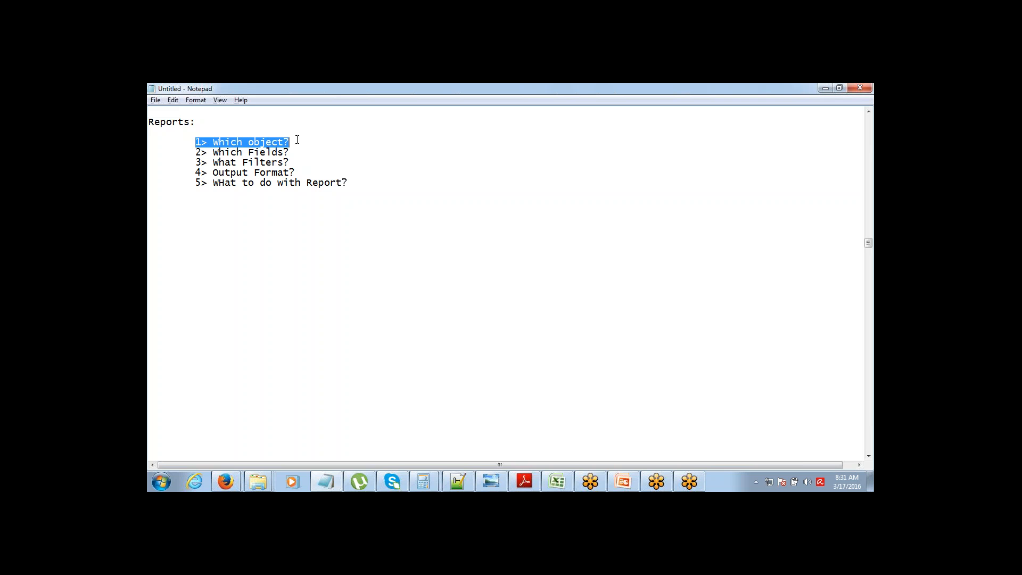
click(297, 140)
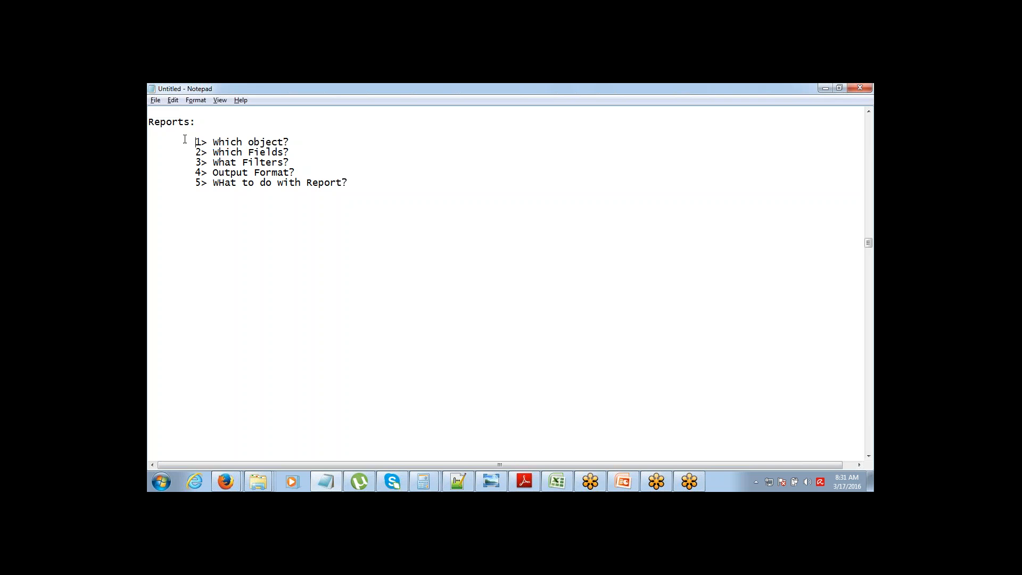
drag(185, 138, 296, 161)
click(297, 161)
key(Return)
key(Return)
key(Return)
key(Return)
key(Return)
key(Return)
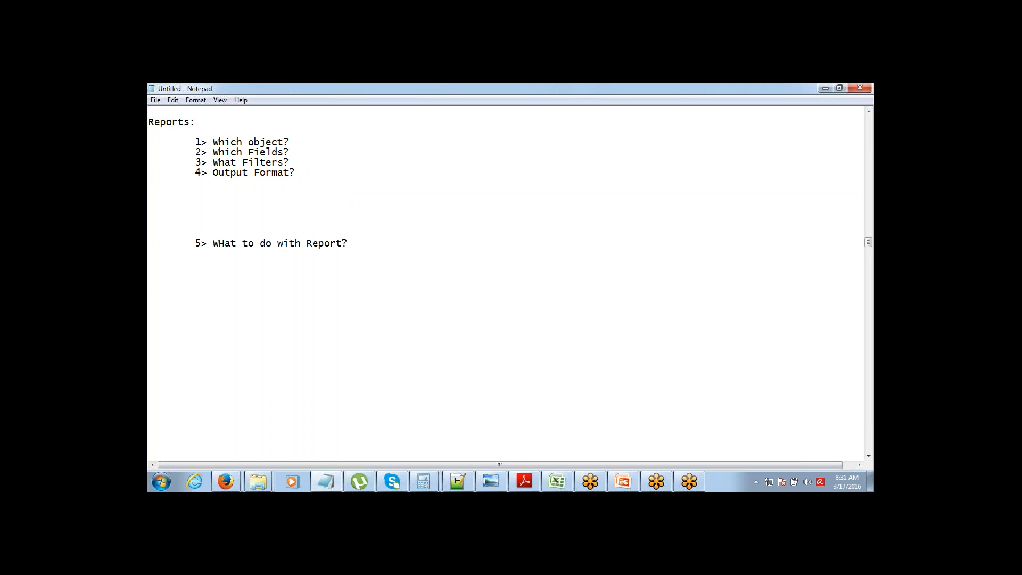
Add the indented entry "Tabular FOrmat" directly under the Output Format question.
key(Up)
key(Up)
key(Up)
key(Up)
key(Up)
key(Tab)
text(Tabular FOrmat)
key(Return)
Add the indented entries "Summary", "Matrix" and "JOined Format" below the tabular entry.
key(Tab)
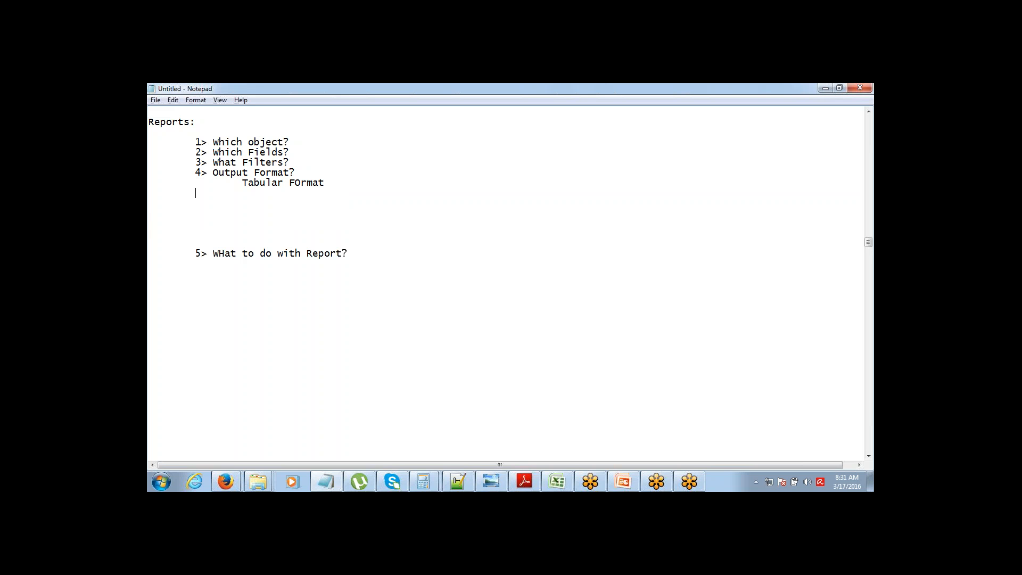
text(Summary)
key(Return)
key(Tab)
text(Matrix)
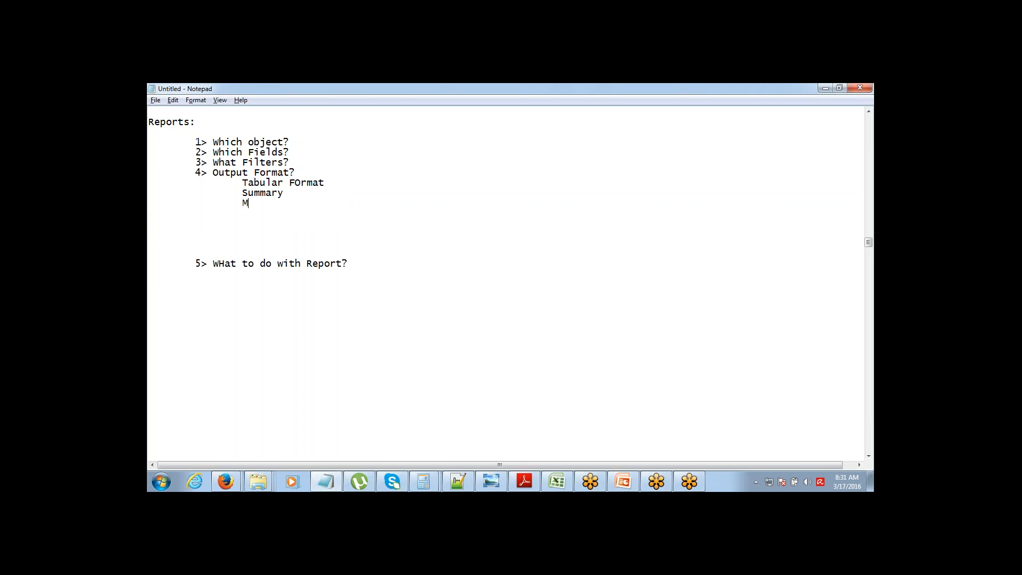
key(Return)
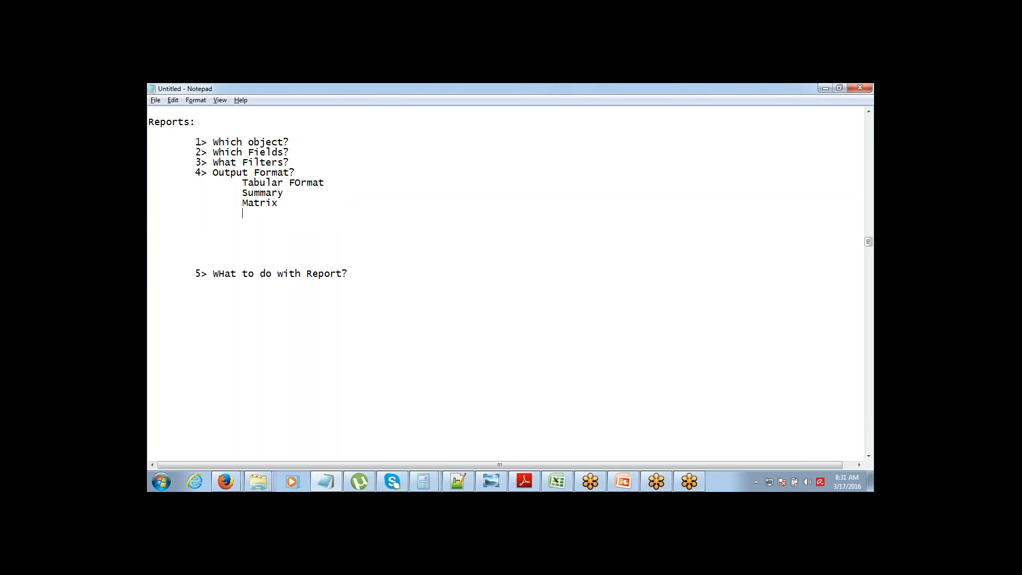
key(Tab)
text(JOined Format)
Copy the word "Format" from the joined entry and append it to the Matrix and Summary entries.
key(ctrl+shift+Left)
key(ctrl+c)
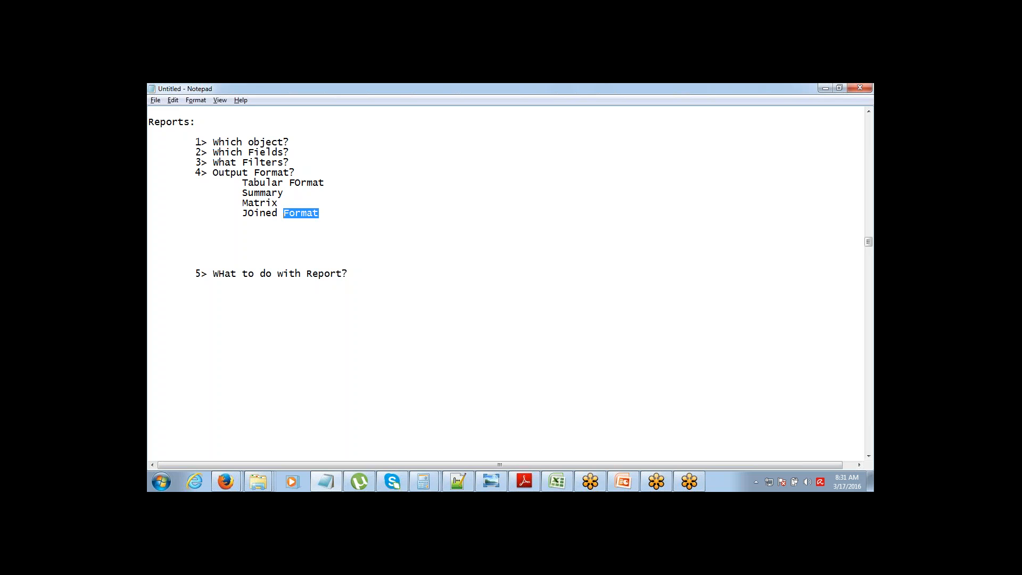
key(Up)
key(ctrl+v)
key(Up)
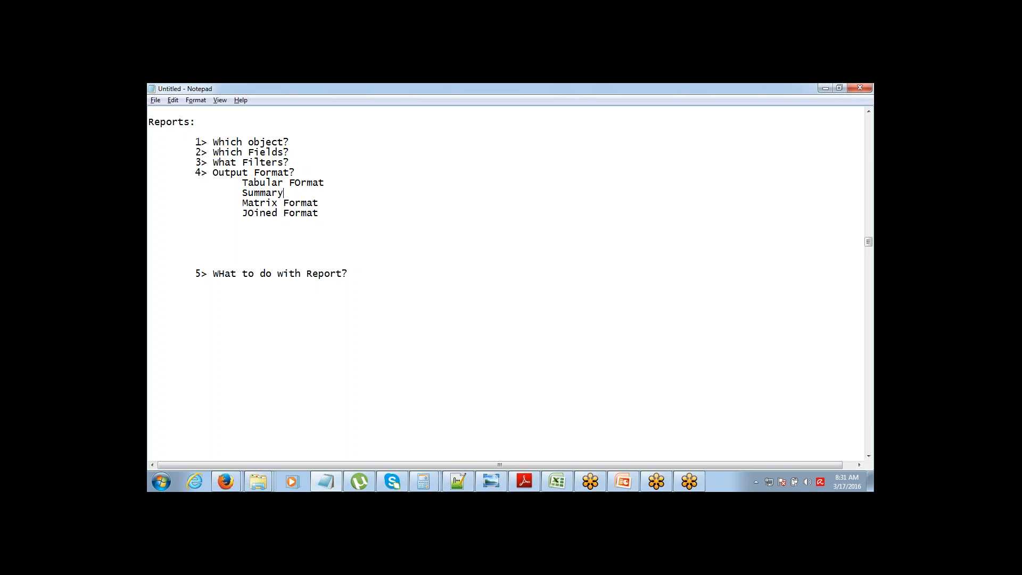
key(ctrl+v)
Correct the capital O to lowercase in the Tabular Format and Joined Format entries.
key(Up)
key(Left)
key(shift+Left)
text(o)
key(Down)
key(shift+Left)
text(o)
Prefix the Tabular, Summary, Matrix and Joined Format entries each with a dash.
key(Up)
key(Up)
key(Up)
key(Left)
text(-)
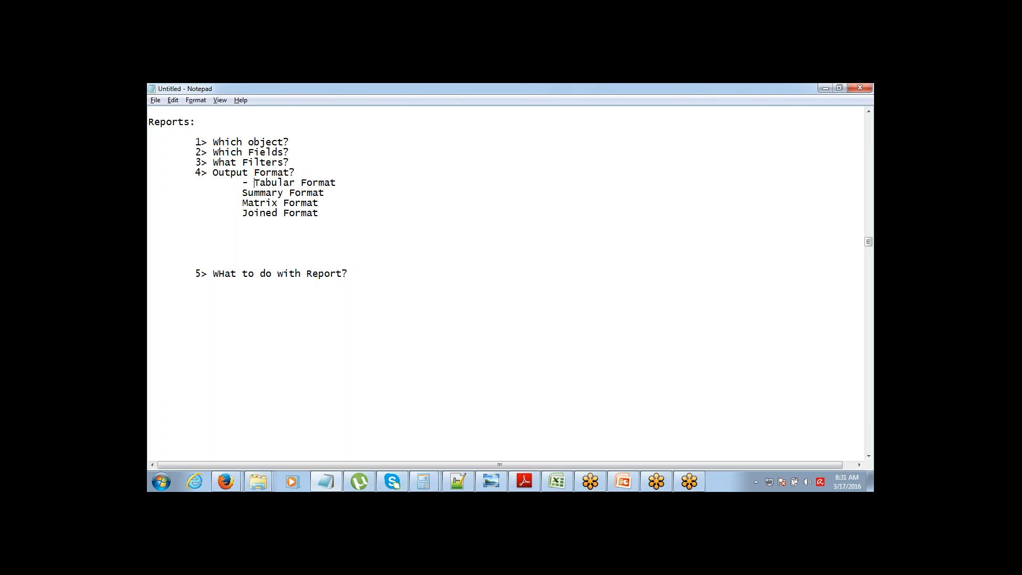
key(Down)
key(Left)
key(Left)
text(-)
key(Down)
key(Left)
text(-)
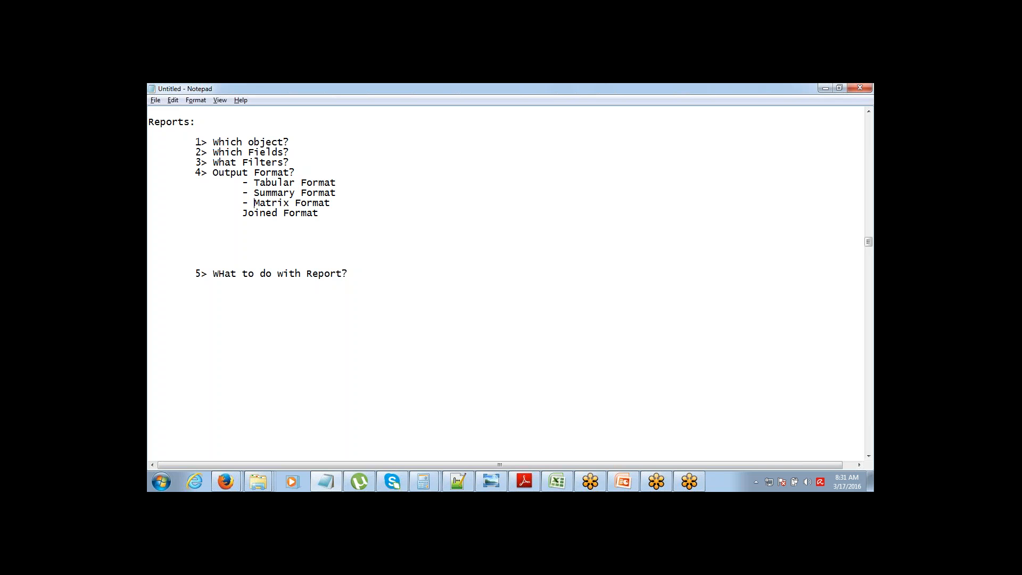
key(Down)
key(Left)
text(-)
Highlight Tabular Format in the notes, switch to the Salesforce report builder, and review the tabular records in an enlarged preview.
key(Up)
key(Up)
key(Up)
key(shift+End)
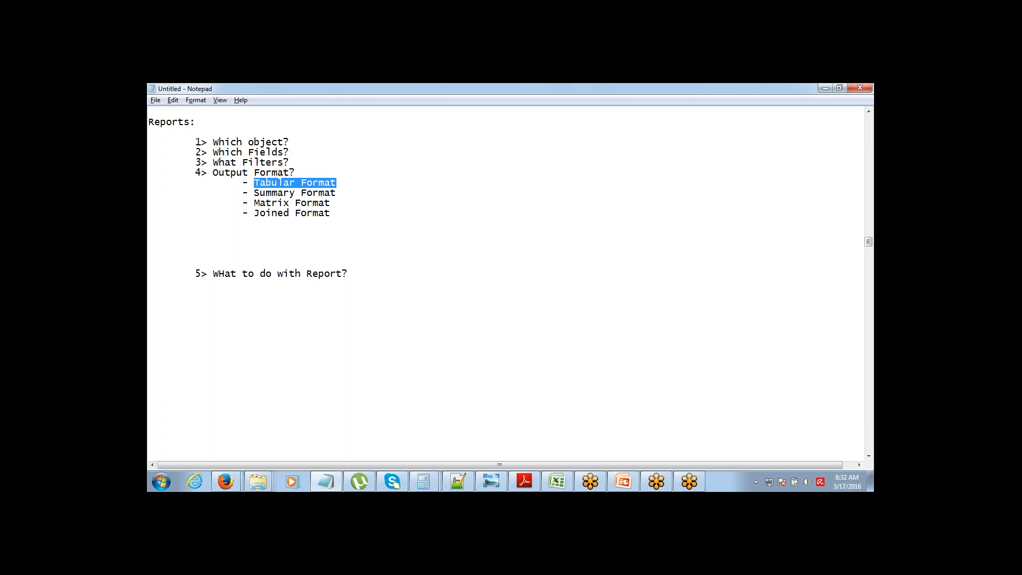
key(alt+Tab)
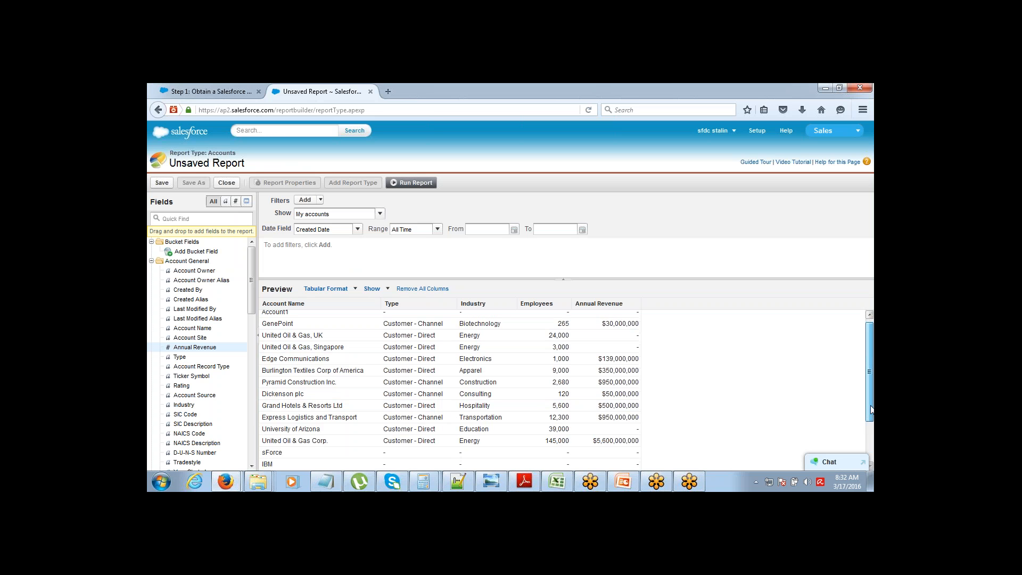
scroll(695, 342, down, 2)
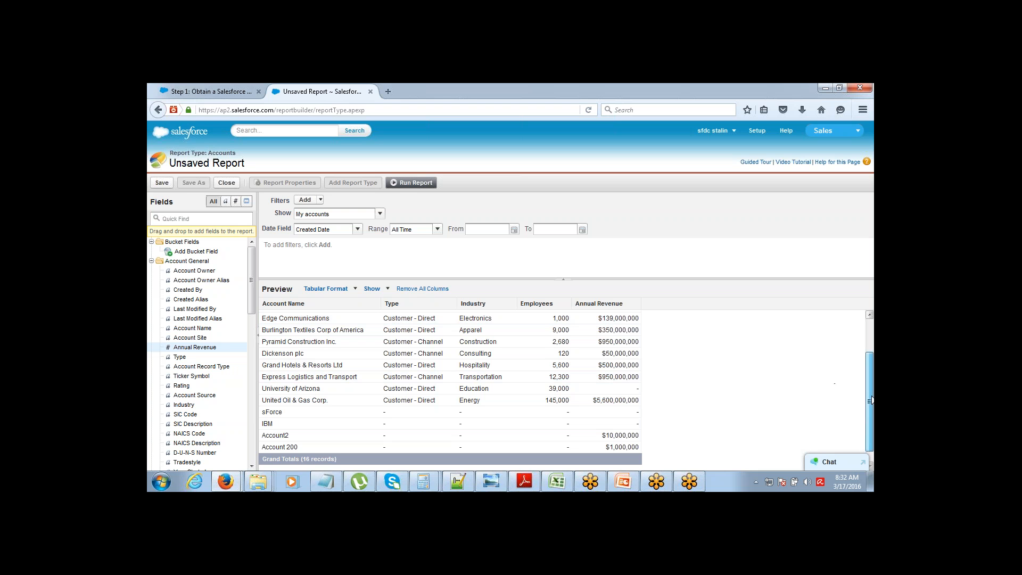
drag(871, 400, 869, 352)
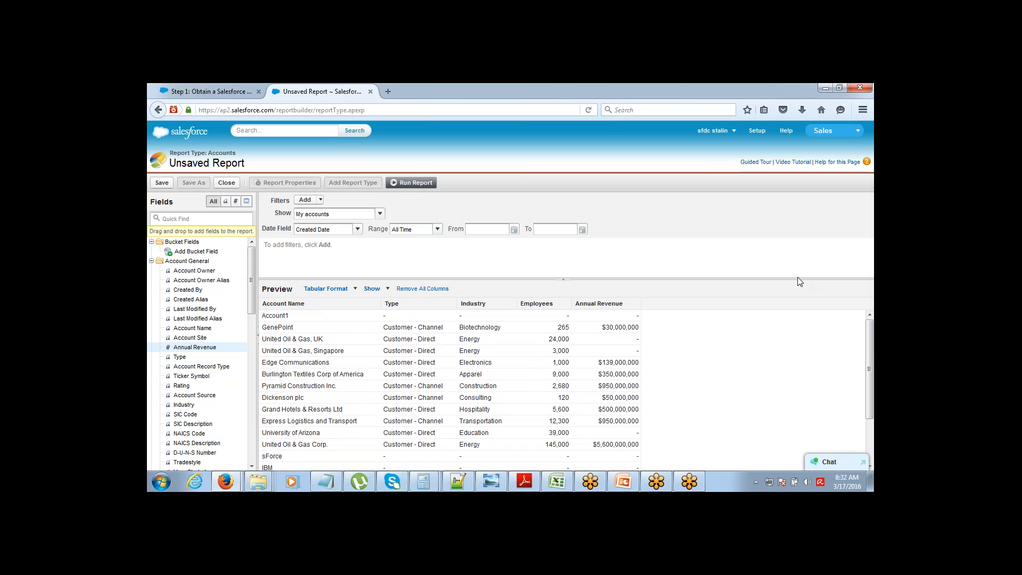
drag(798, 278, 792, 198)
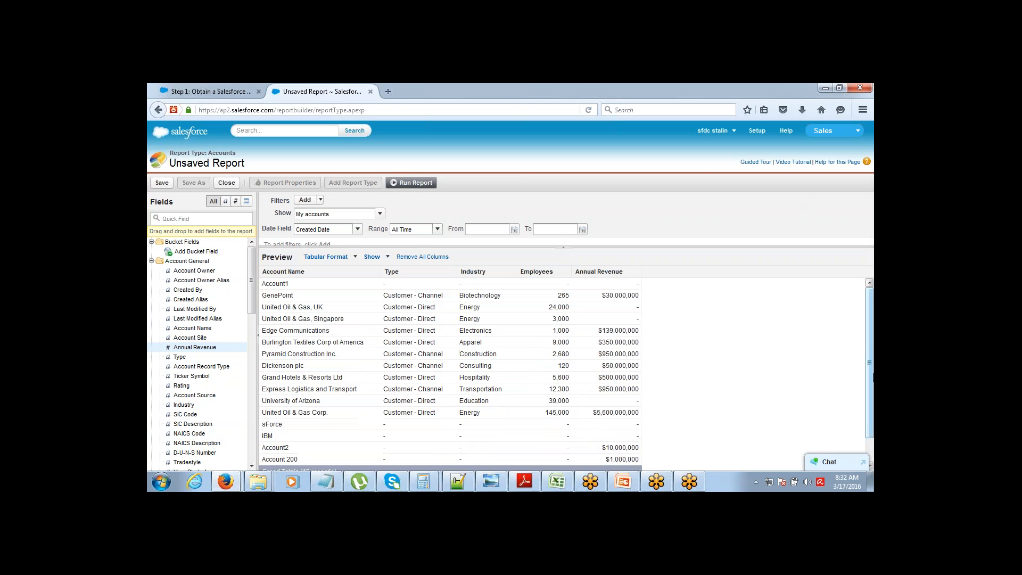
drag(873, 377, 873, 438)
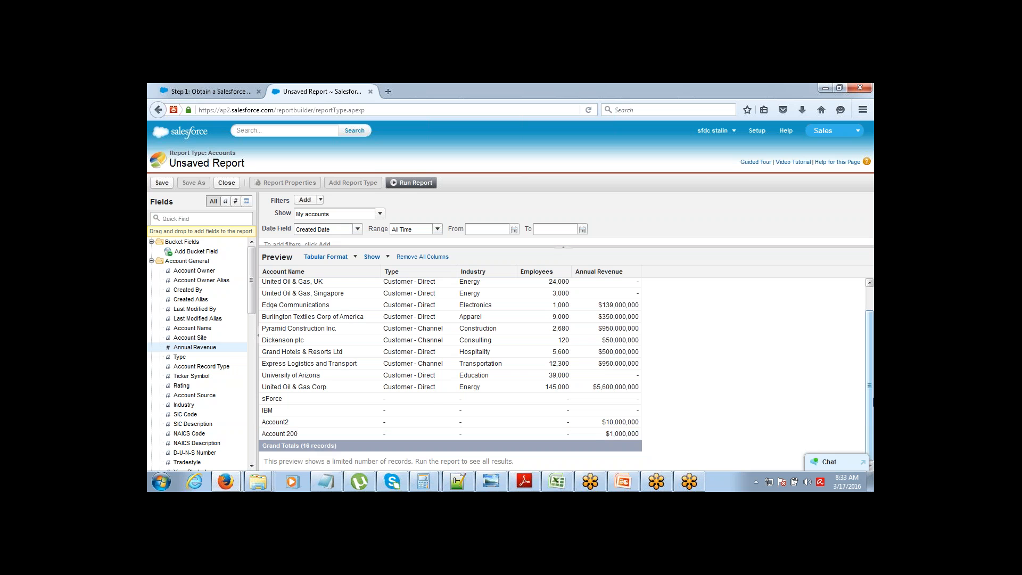
scroll(873, 399, up, 2)
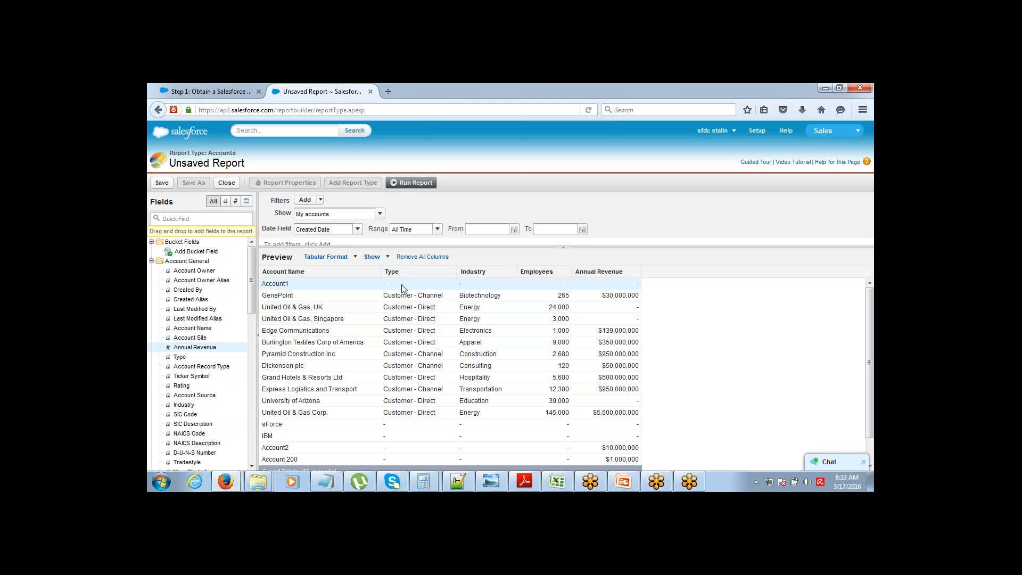
Change the report format from Tabular to Summary.
click(346, 261)
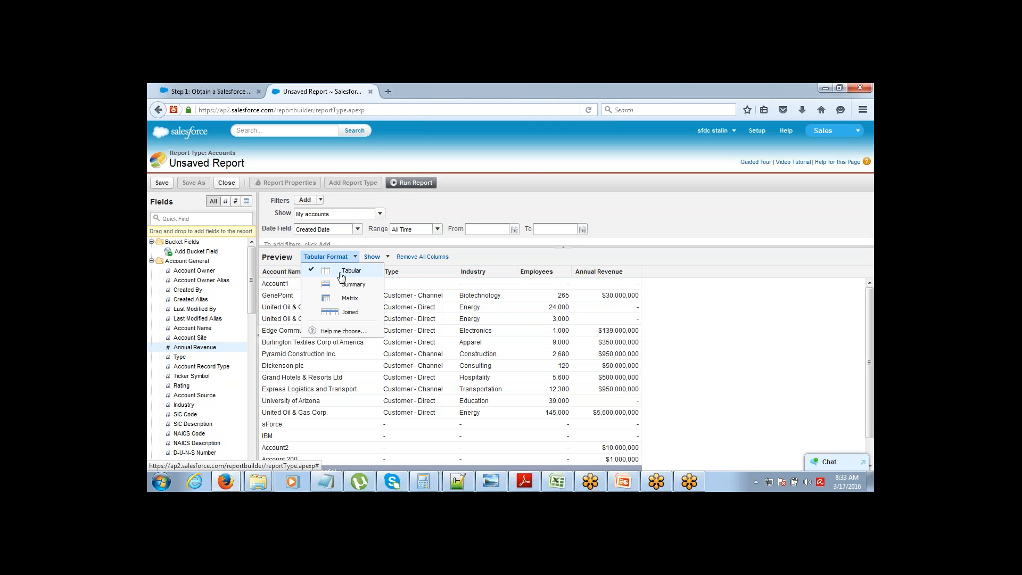
click(352, 271)
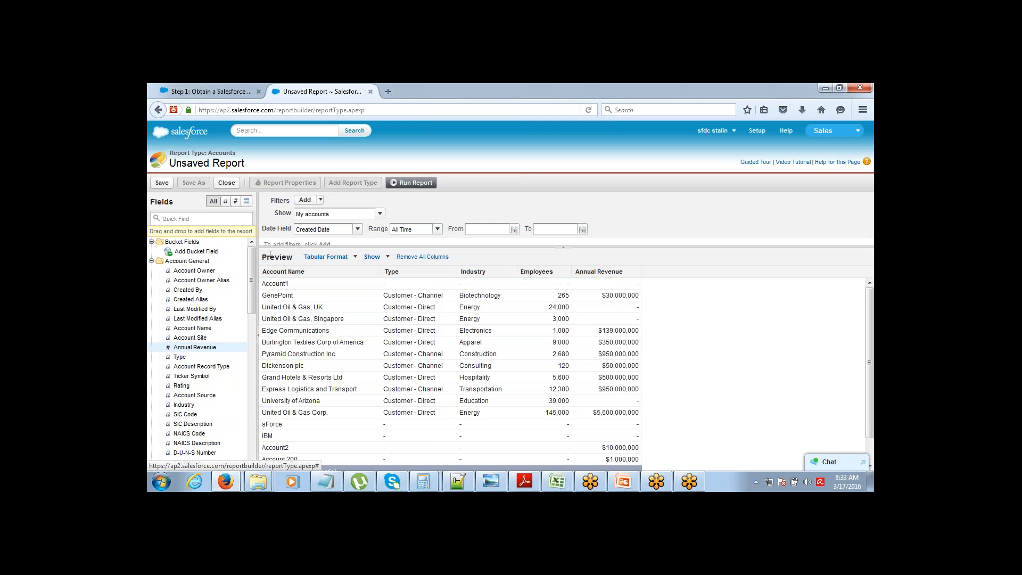
click(356, 258)
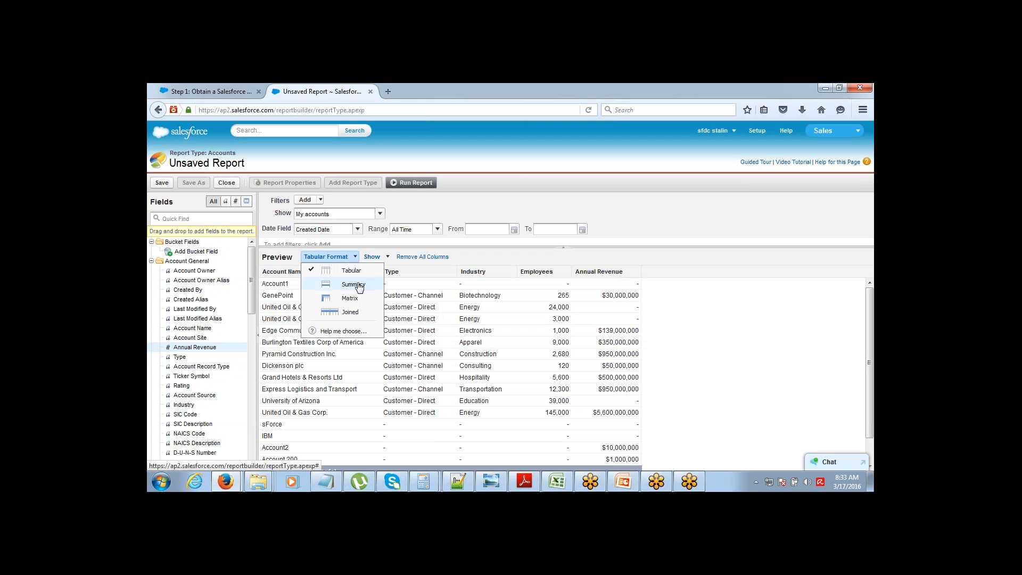
click(353, 283)
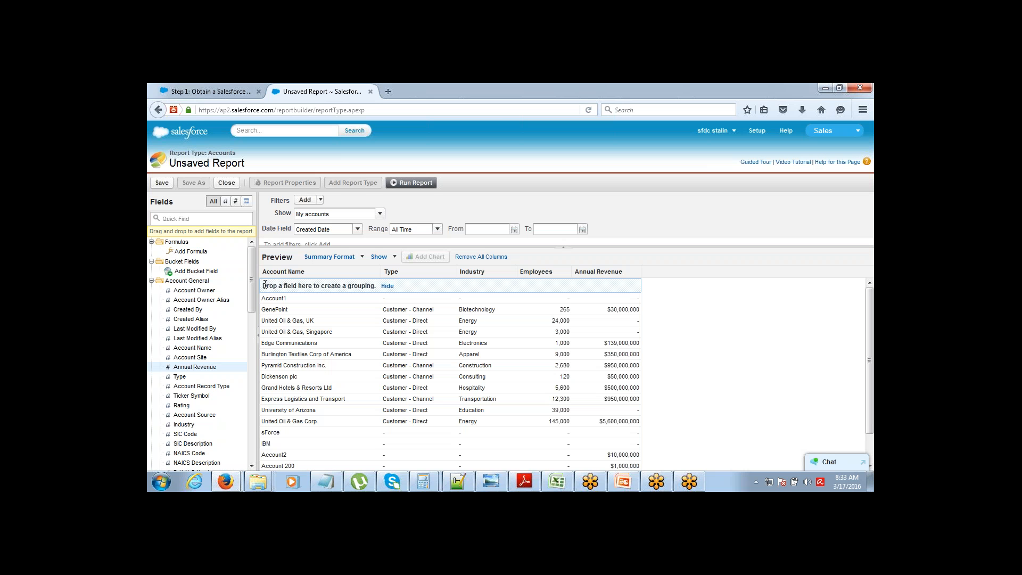
Group the summary report by the Type column and collapse the filters area above the preview.
drag(263, 285, 354, 293)
click(354, 293)
drag(266, 286, 359, 285)
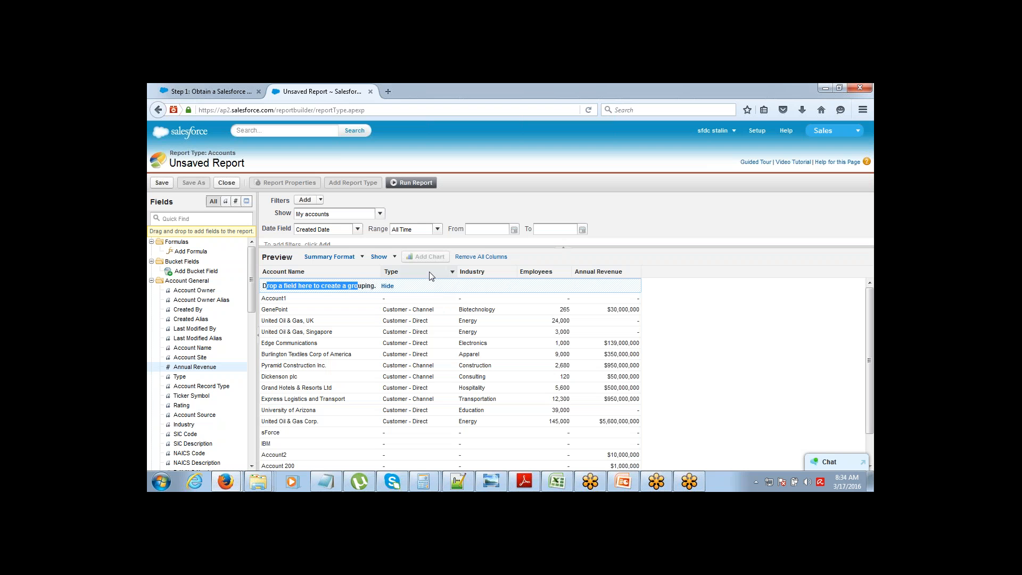
drag(431, 275, 341, 305)
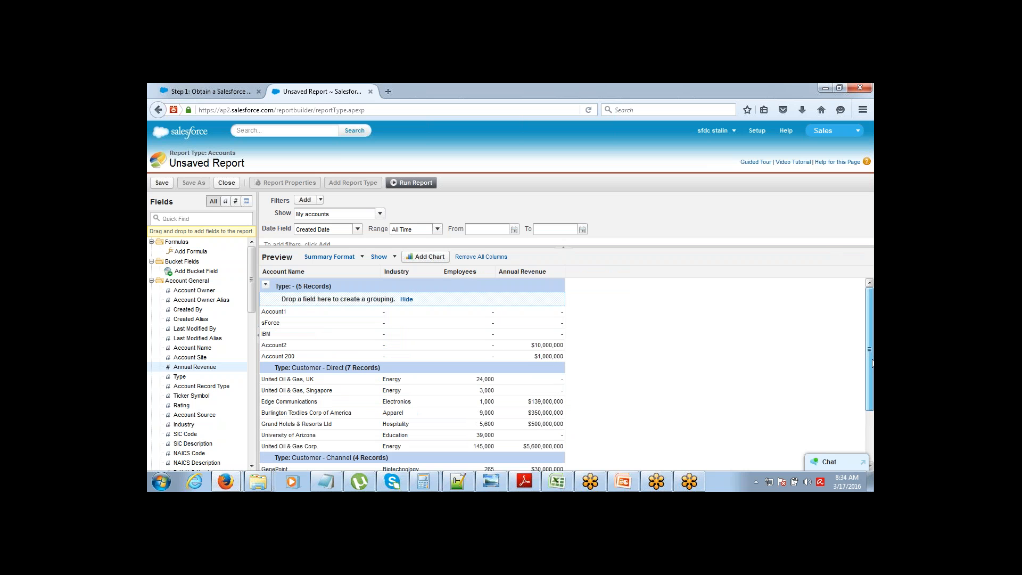
mouse_move(871, 359)
mouse_down()
mouse_move(870, 373)
mouse_move(869, 355)
mouse_up()
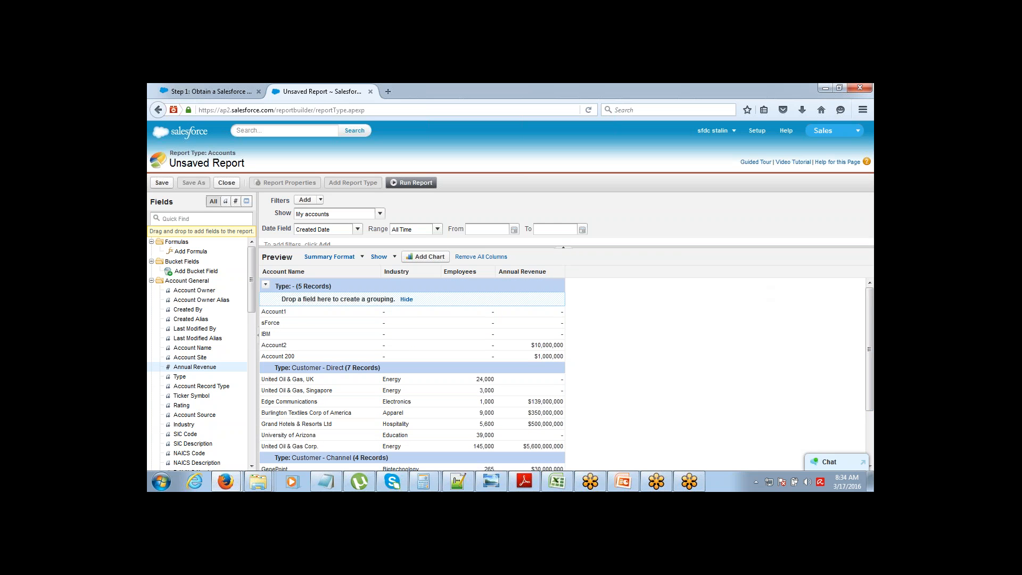
click(563, 246)
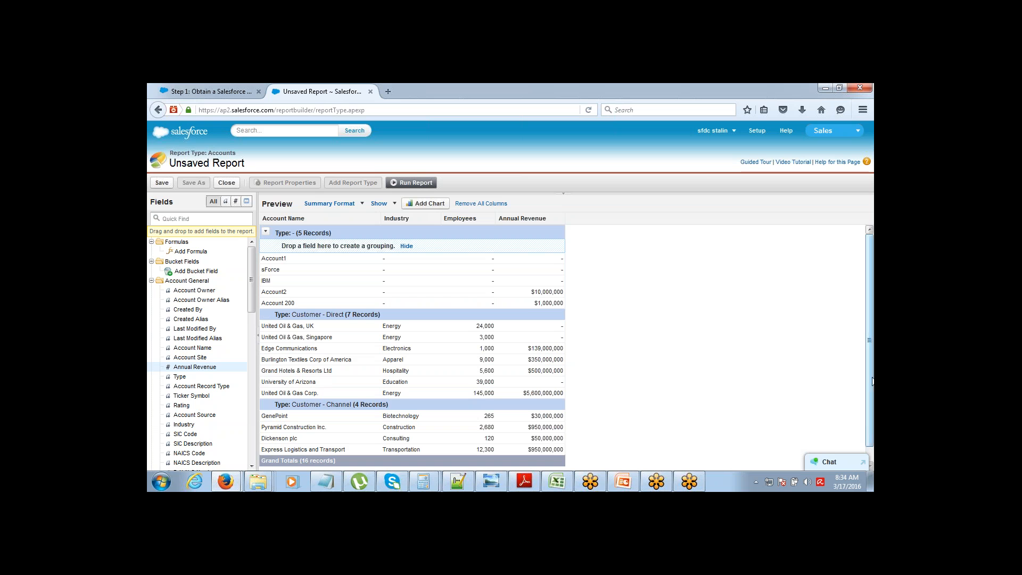
mouse_move(872, 378)
mouse_down()
mouse_move(871, 395)
mouse_move(867, 361)
mouse_up()
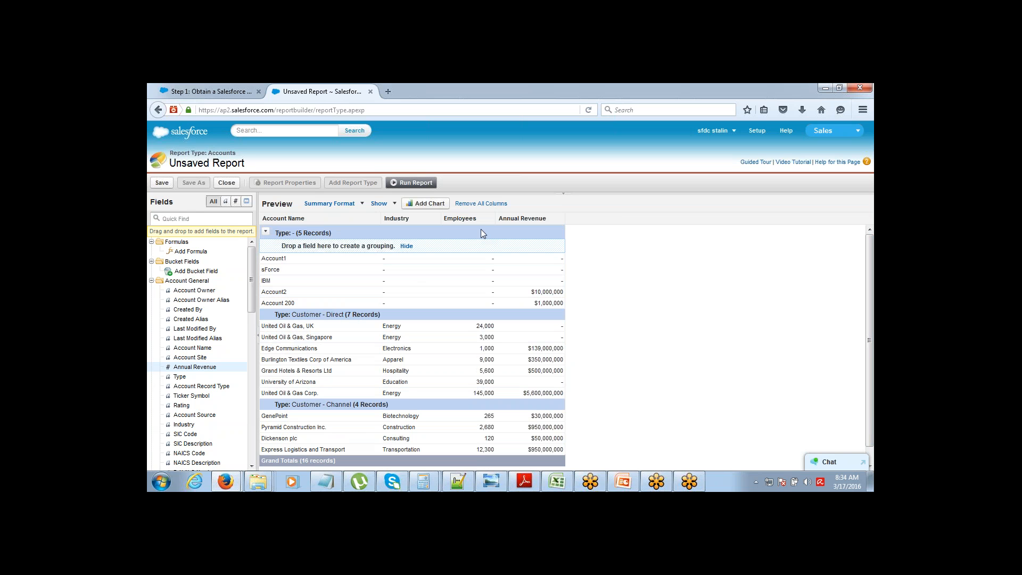
Summarize the Employees column by Sum.
click(490, 218)
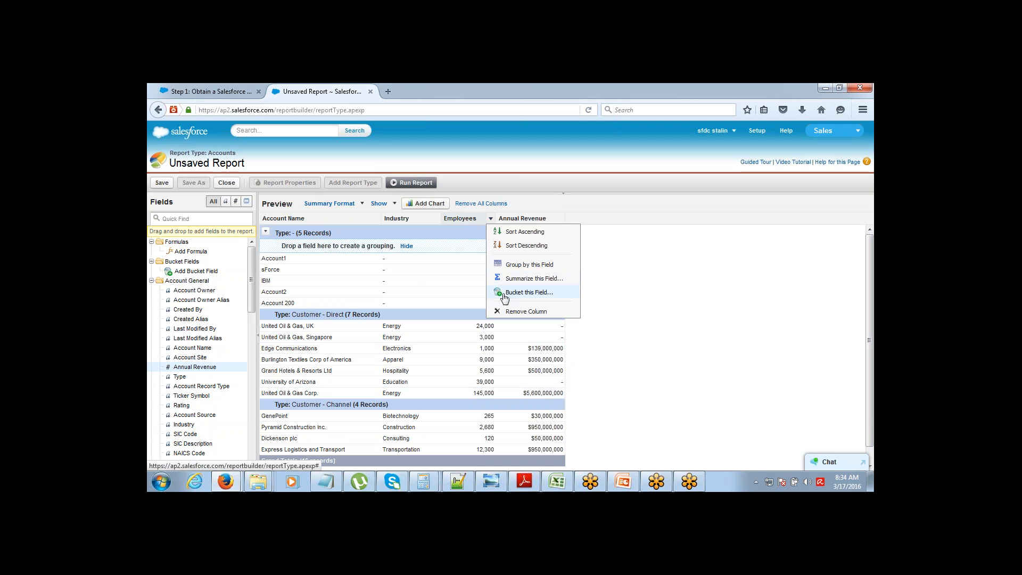
click(506, 278)
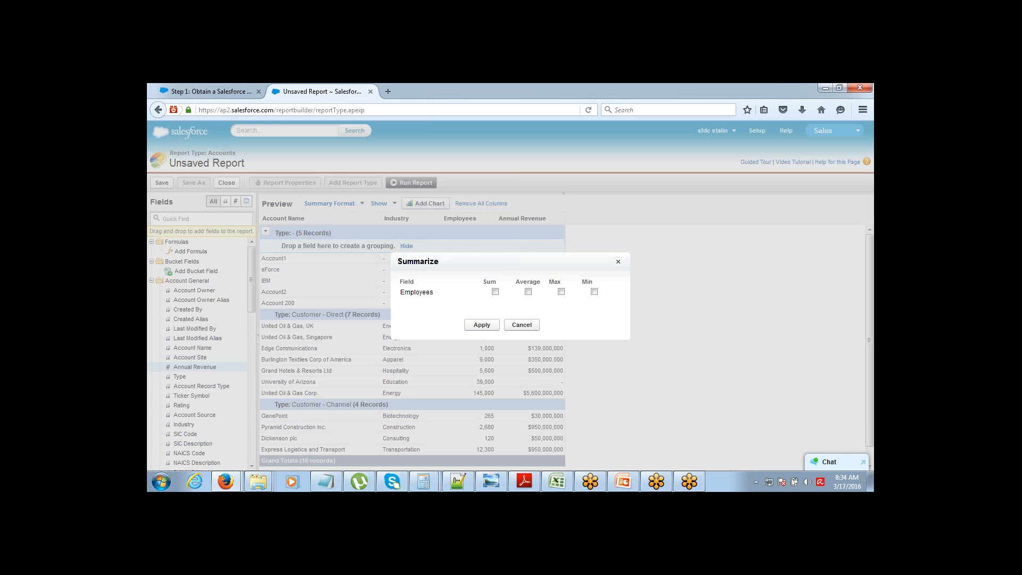
click(482, 325)
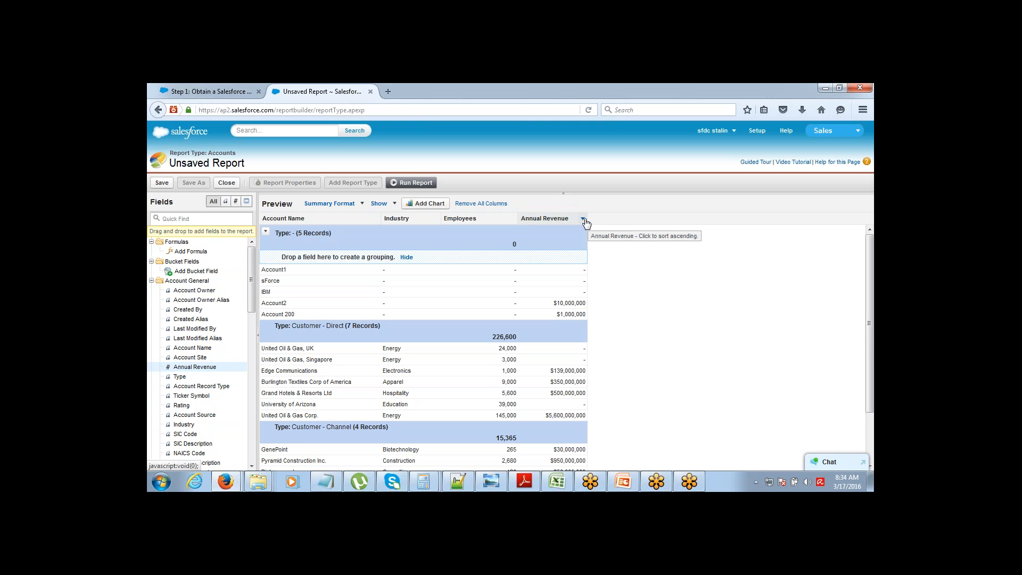
Summarize the Annual Revenue column by Sum.
click(584, 220)
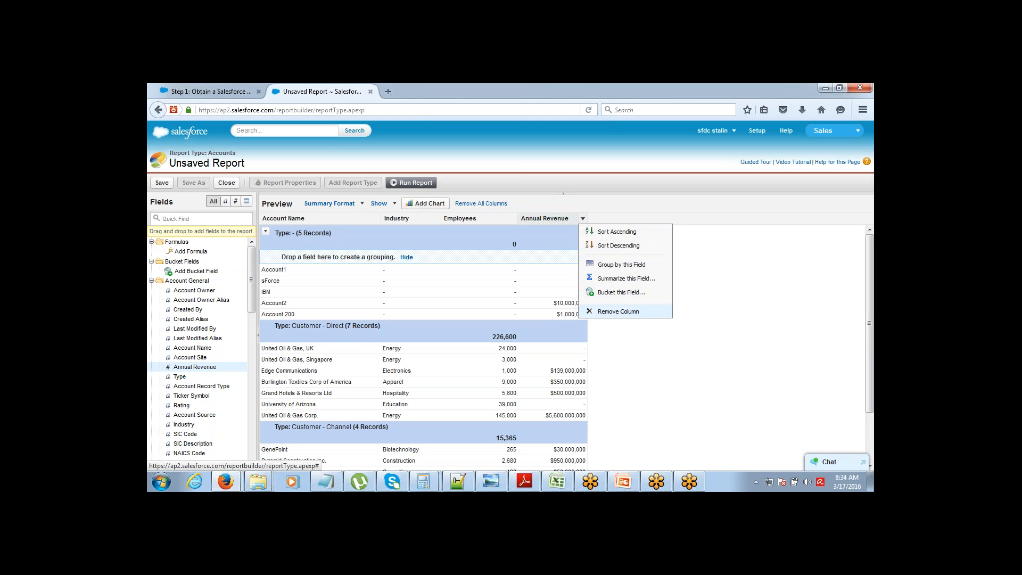
click(595, 278)
click(495, 291)
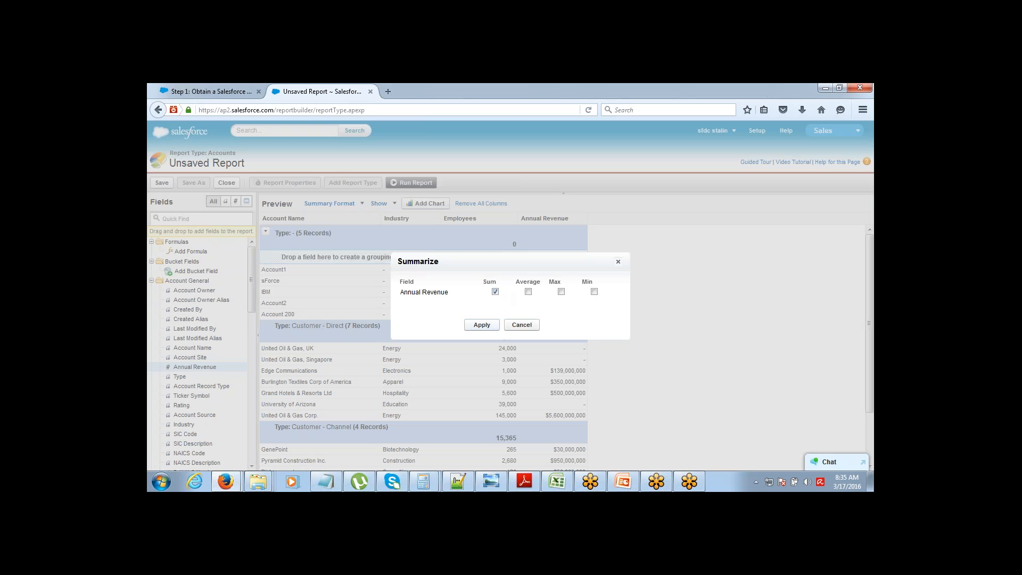
click(482, 325)
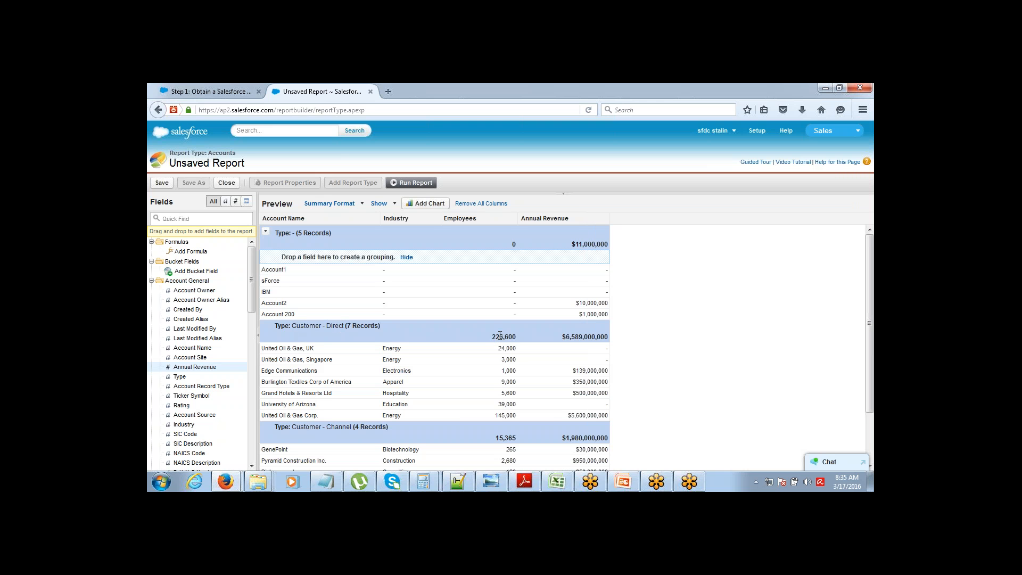
Check the Customer - Direct group subtotals and hide the record details in the report preview.
drag(493, 336, 614, 337)
click(562, 337)
click(386, 209)
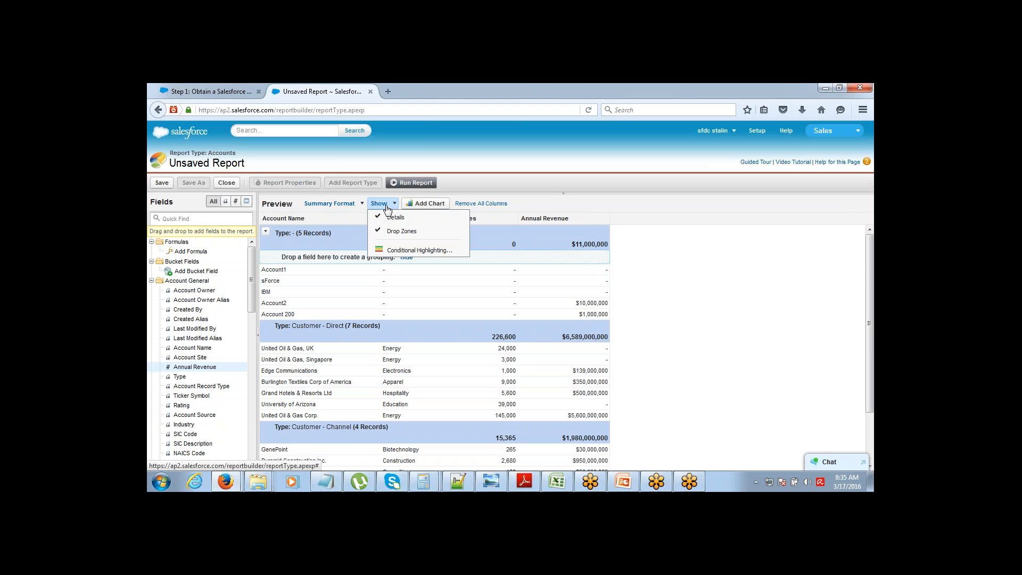
click(391, 217)
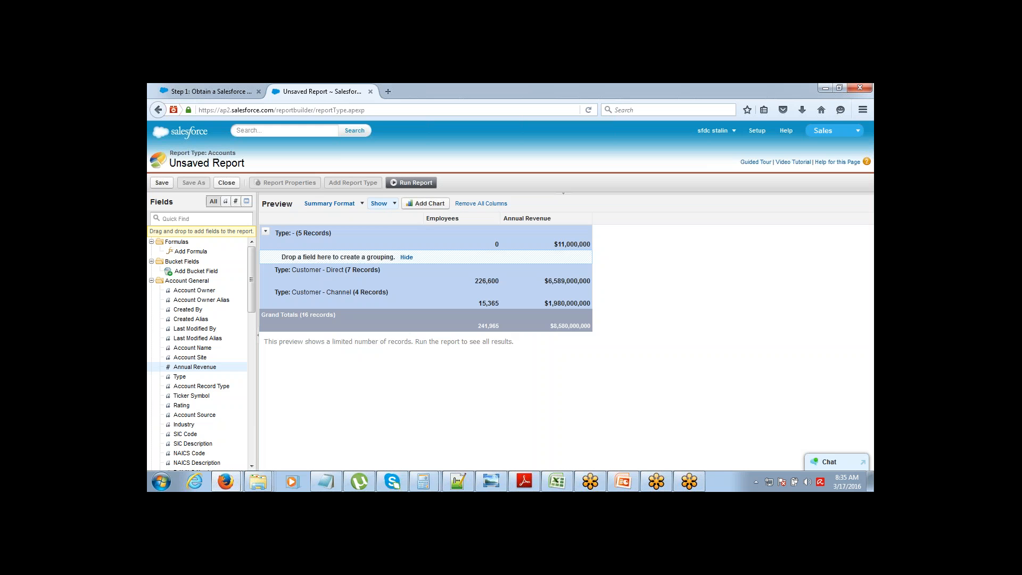
Hide the drop zones in the summary report preview.
click(390, 208)
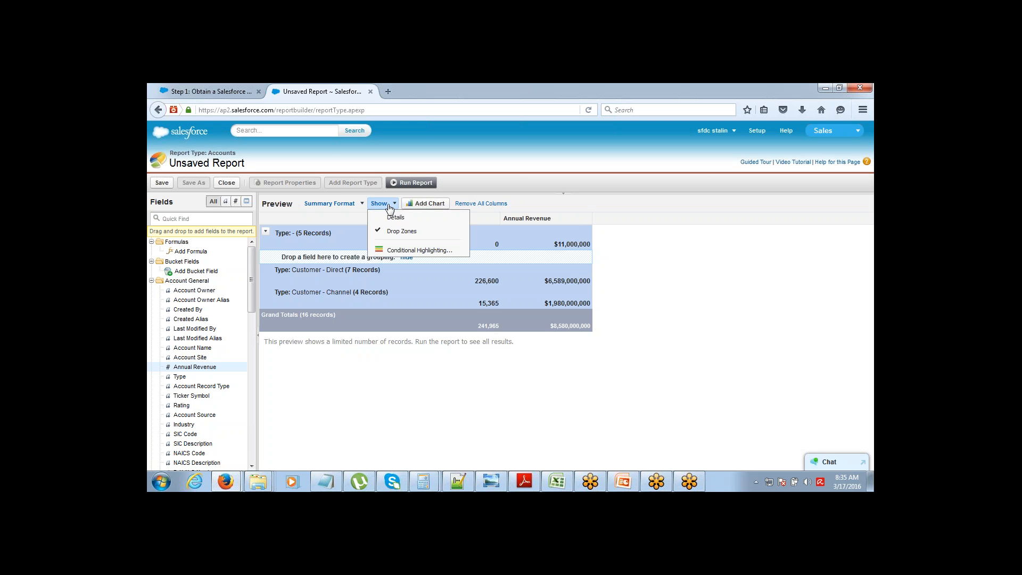
click(387, 233)
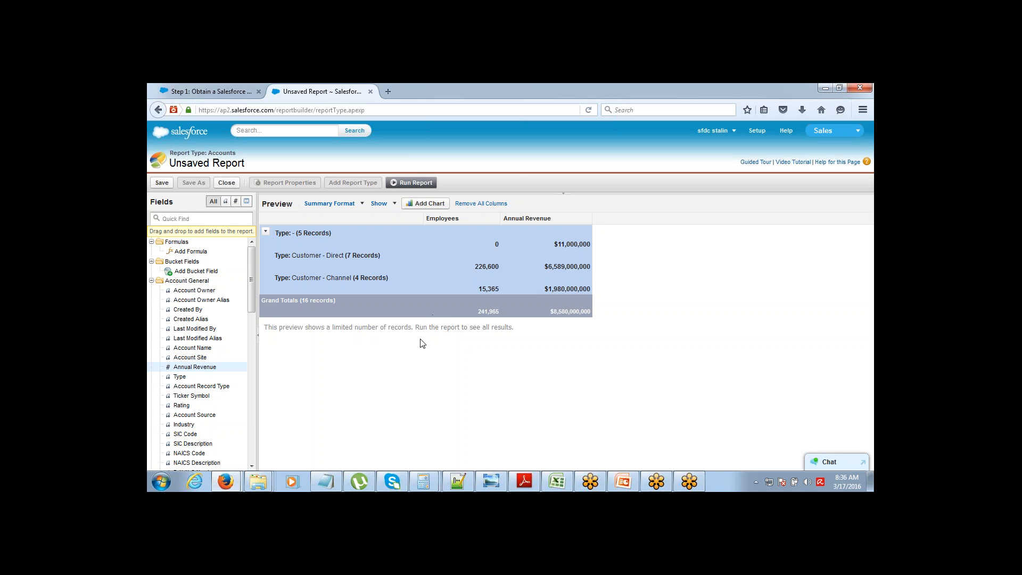
In the Notepad notes, sketch a summary layout with the screen pen: a vertical line, four short strokes left of it and four long ones right.
click(325, 481)
click(339, 192)
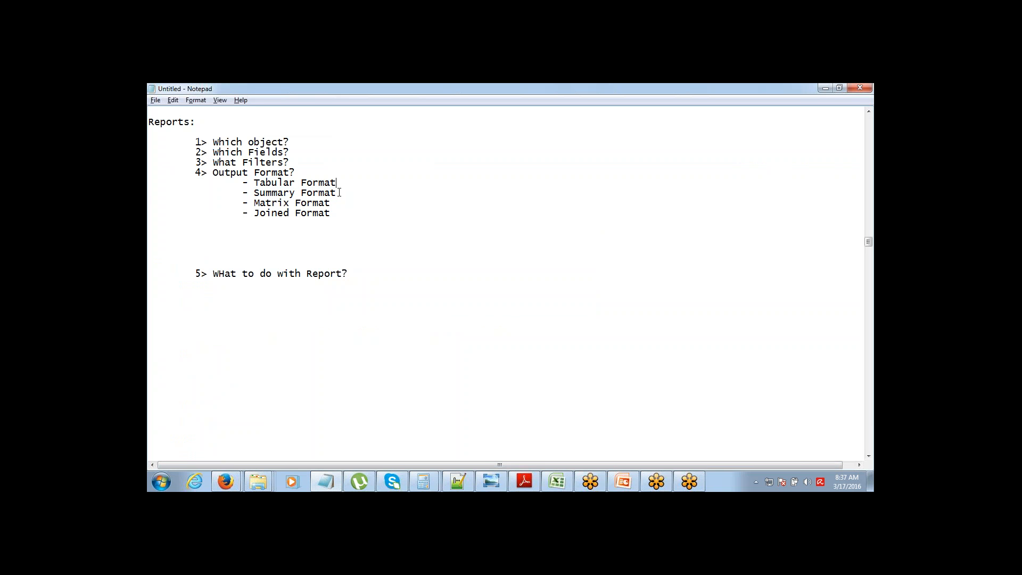
shift+click(339, 192)
key(Down)
click(863, 316)
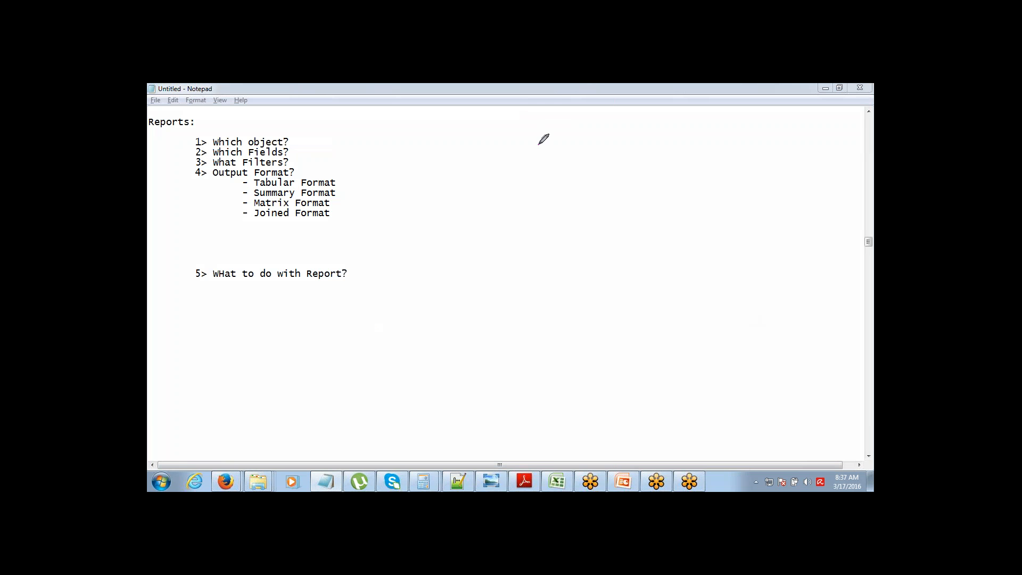
drag(539, 144, 542, 270)
click(500, 159)
drag(500, 159, 537, 146)
drag(505, 185, 537, 171)
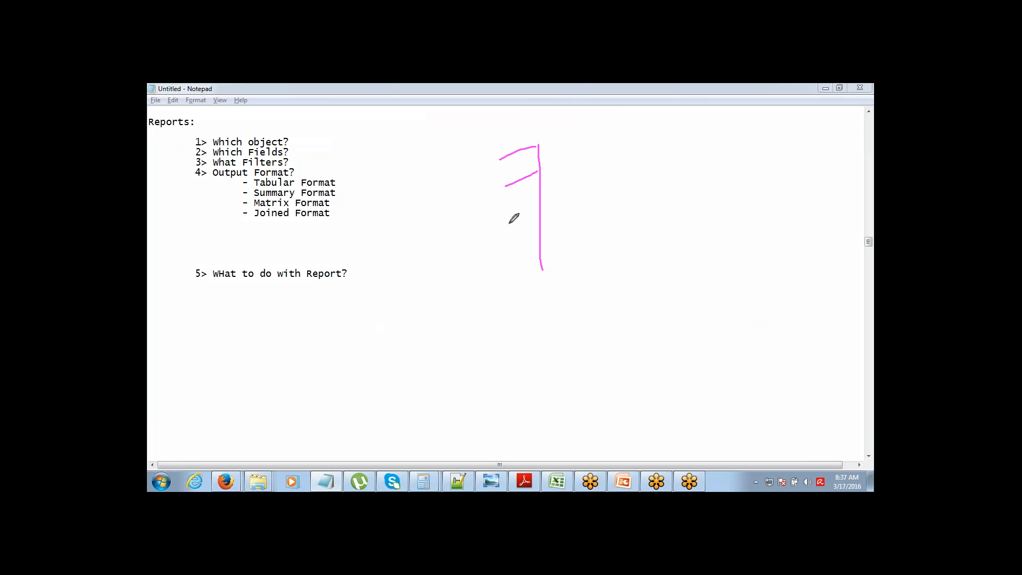
drag(508, 224, 539, 210)
drag(509, 260, 536, 250)
drag(546, 147, 648, 143)
drag(550, 177, 655, 172)
drag(546, 214, 664, 212)
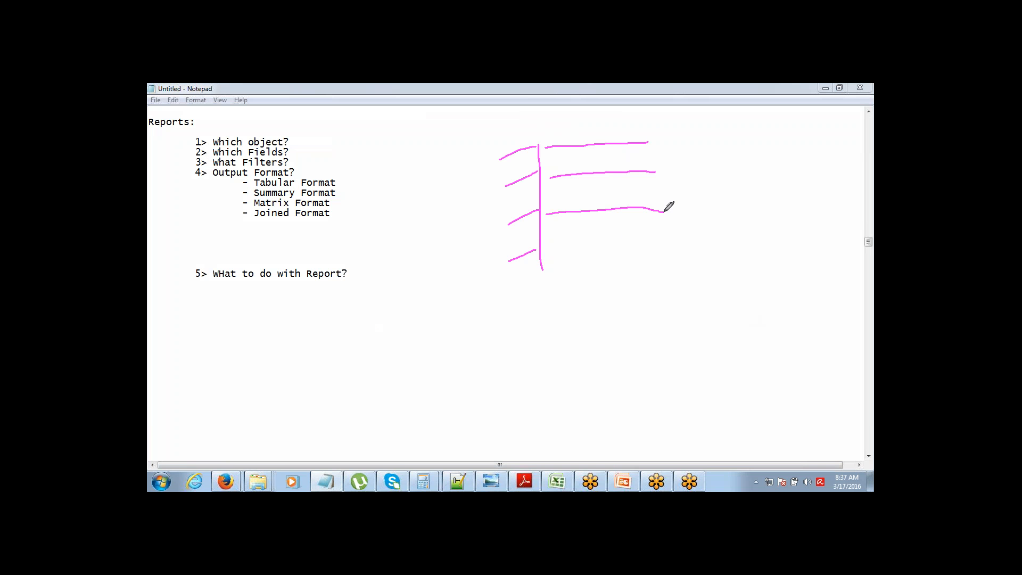
drag(553, 252, 654, 250)
Sketch a matrix layout below, with two axes, C row marks, P and Y column labels and two circled cells, labelling the summary rows C.
drag(440, 313, 447, 444)
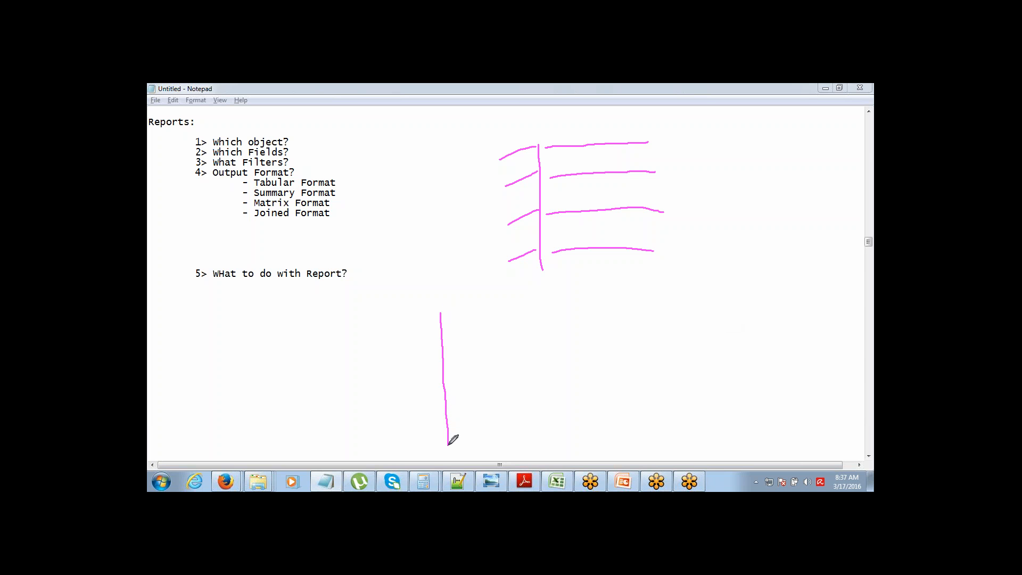
drag(442, 316, 585, 317)
drag(485, 150, 489, 165)
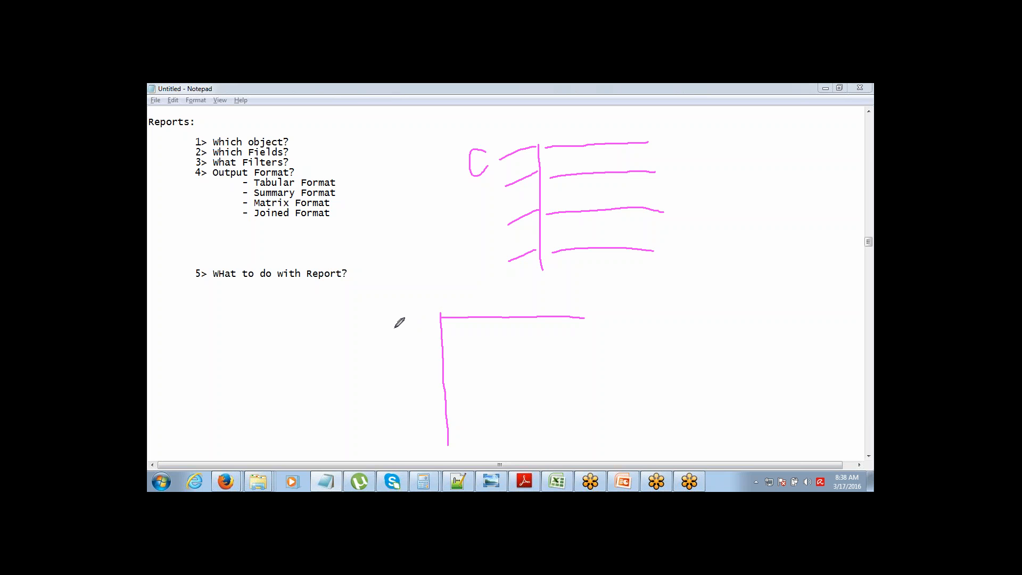
mouse_move(395, 327)
mouse_down()
mouse_move(394, 347)
mouse_move(426, 329)
mouse_move(425, 406)
mouse_move(436, 433)
mouse_up()
mouse_move(426, 299)
mouse_down()
mouse_move(421, 283)
mouse_move(426, 290)
mouse_up()
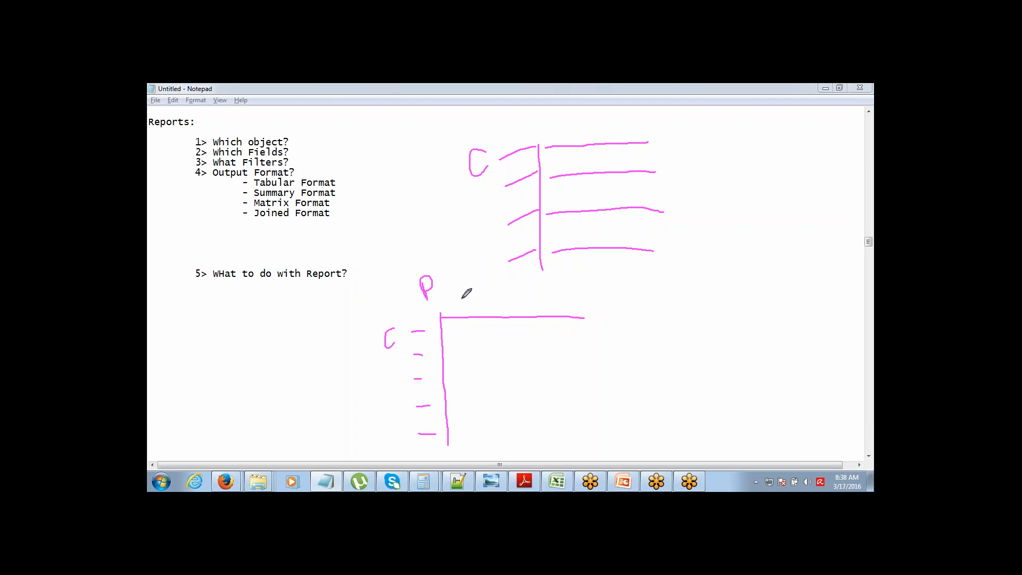
mouse_move(469, 294)
mouse_down()
mouse_move(471, 304)
mouse_move(596, 297)
mouse_move(615, 318)
mouse_up()
drag(405, 332, 419, 326)
mouse_move(463, 290)
mouse_down()
mouse_move(470, 297)
mouse_move(478, 281)
mouse_up()
mouse_move(470, 326)
mouse_down()
mouse_move(461, 334)
mouse_move(471, 327)
mouse_up()
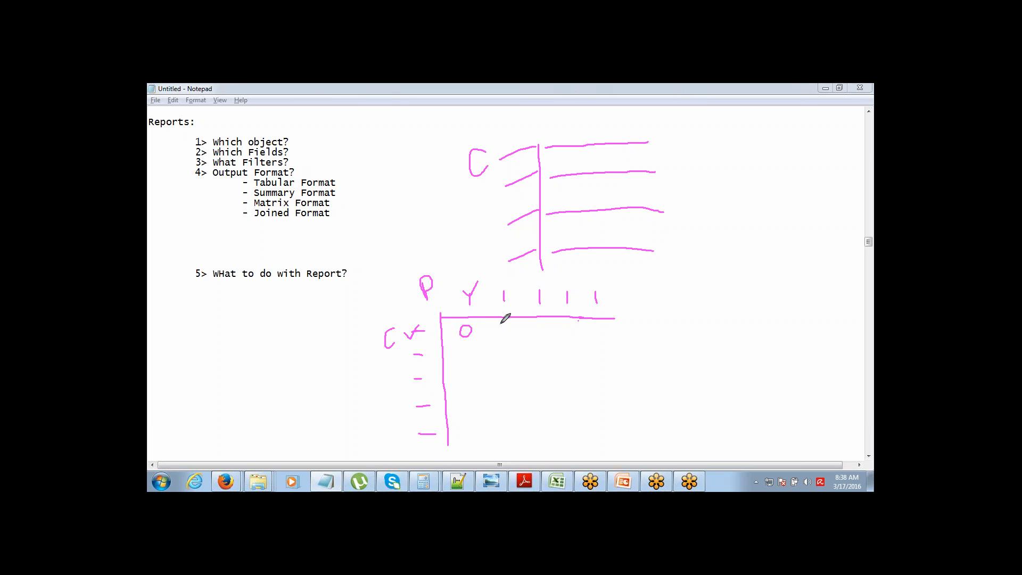
mouse_move(510, 323)
mouse_down()
mouse_move(506, 333)
mouse_move(503, 321)
mouse_up()
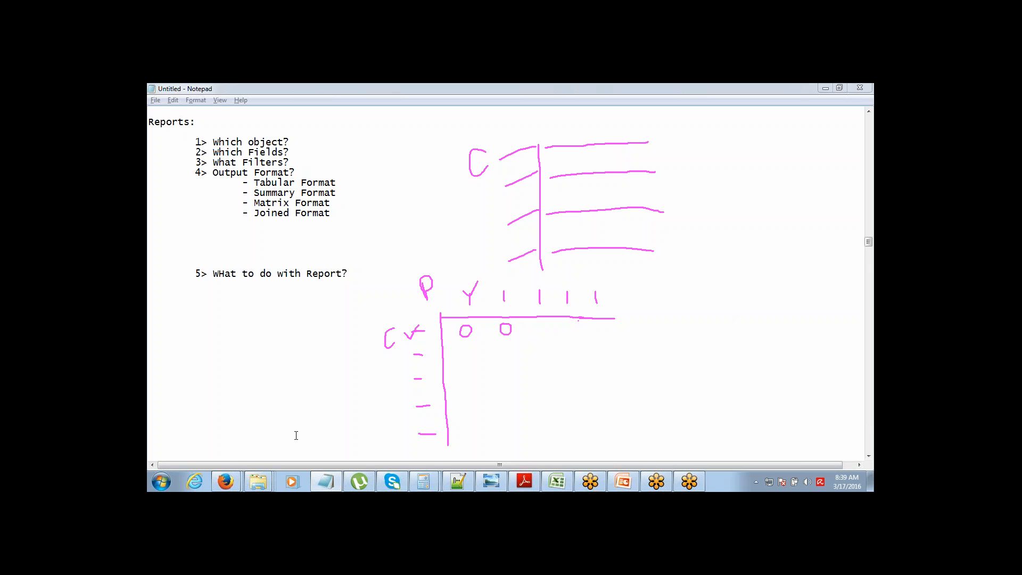
Switch to the unsaved Salesforce report in Firefox and clear the pen sketches from the screen.
mouse_move(225, 479)
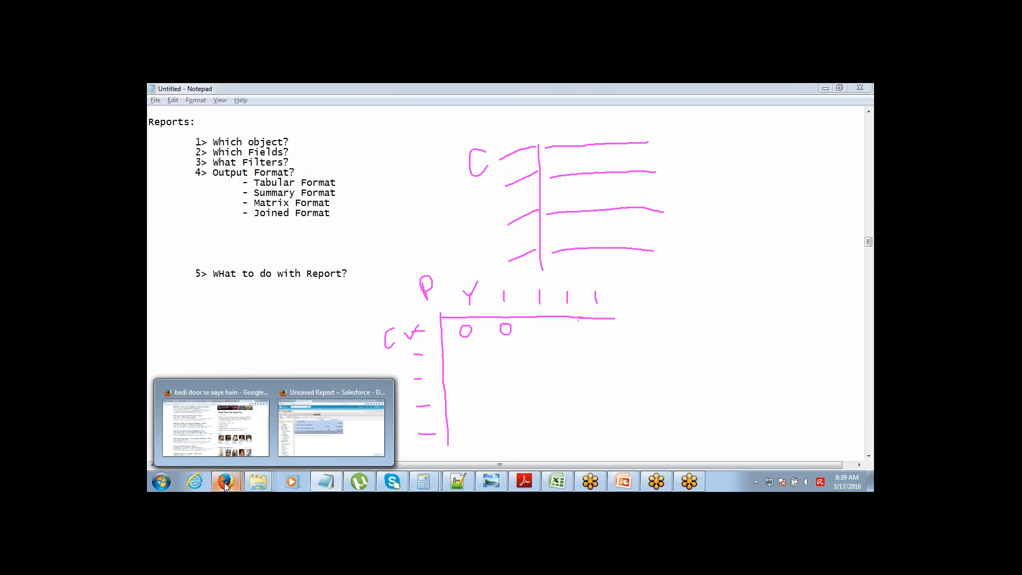
click(334, 426)
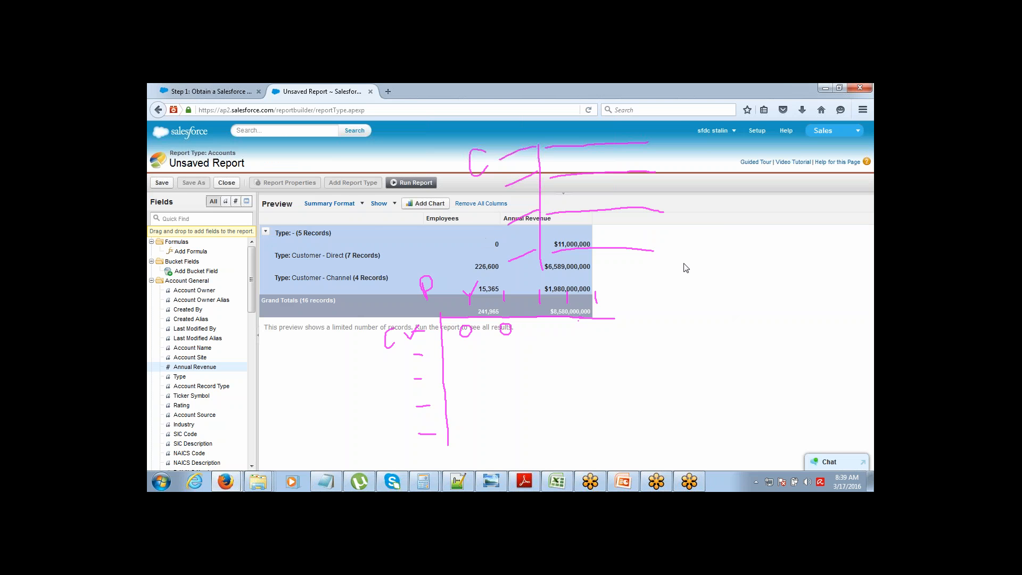
click(814, 315)
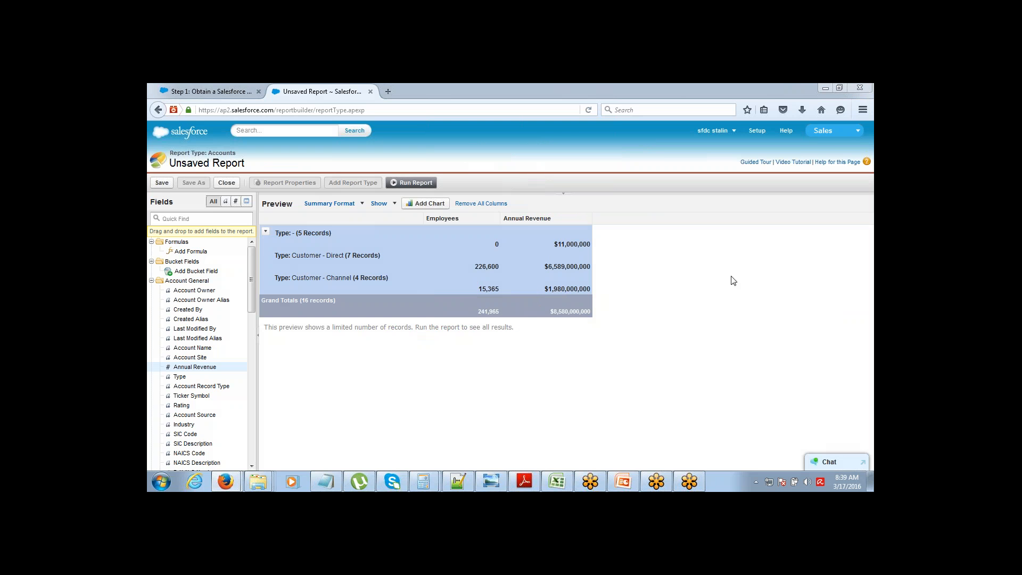
Change the report format to Matrix and highlight the hint in the row grouping drop area.
click(351, 208)
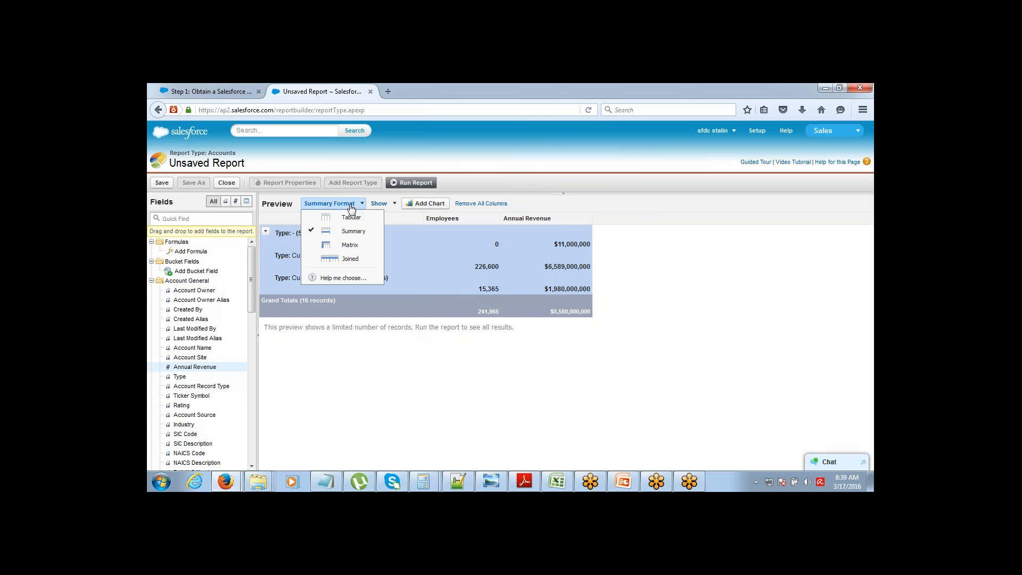
click(340, 246)
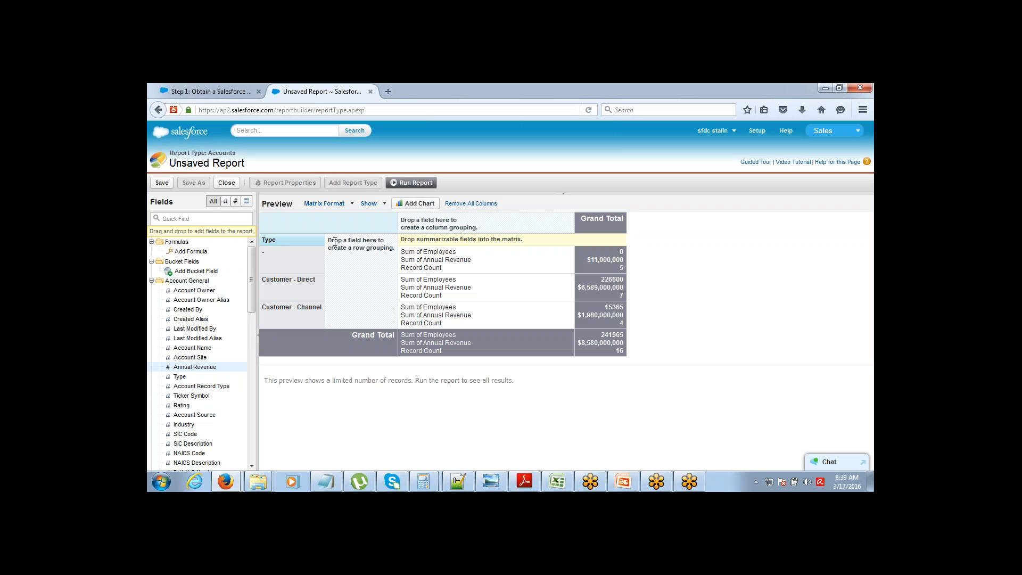
drag(340, 240, 397, 258)
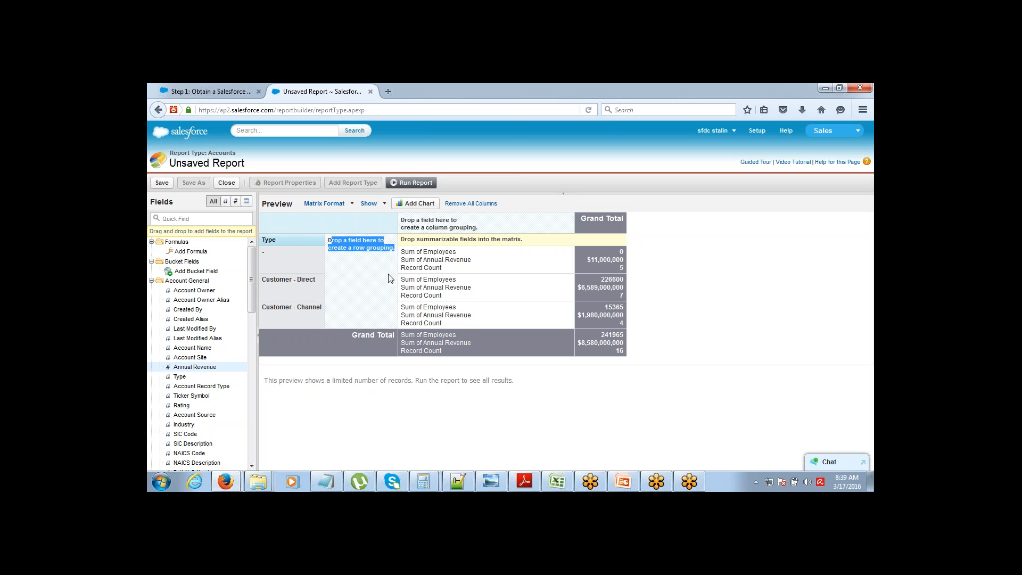
Move the Type grouping to the matrix columns and group the rows by Industry.
drag(296, 240, 445, 223)
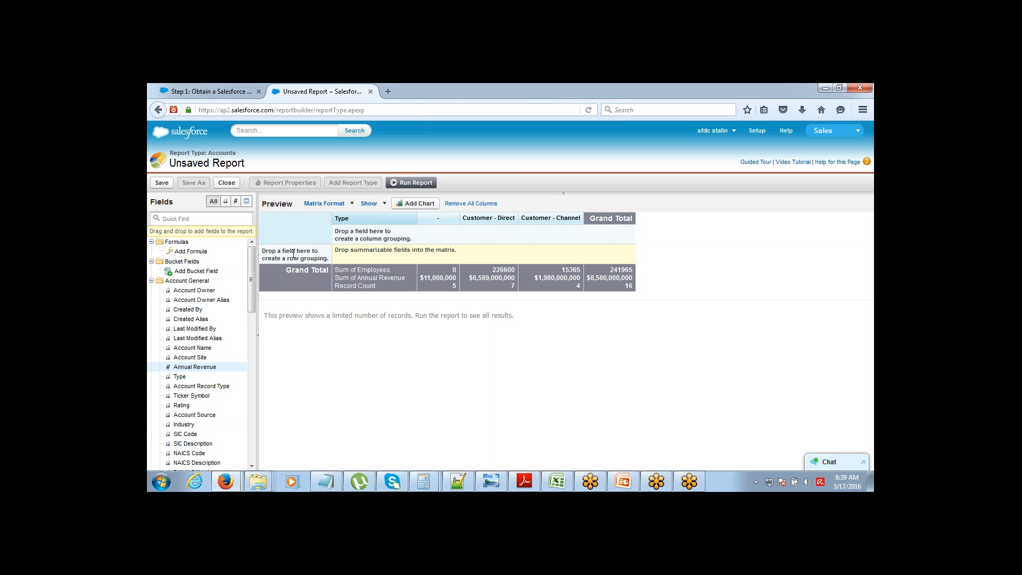
drag(250, 277, 275, 253)
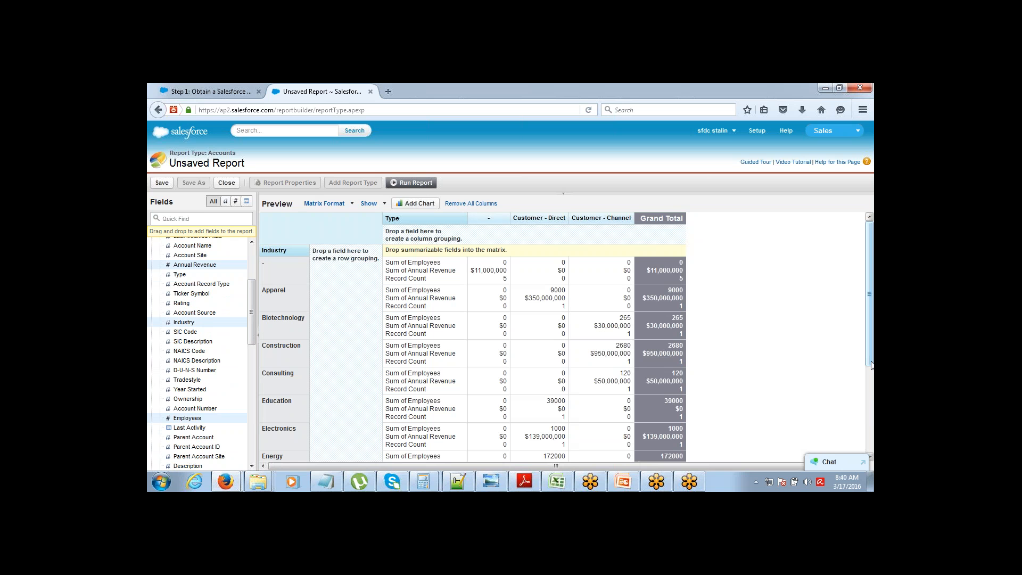
drag(871, 361, 872, 338)
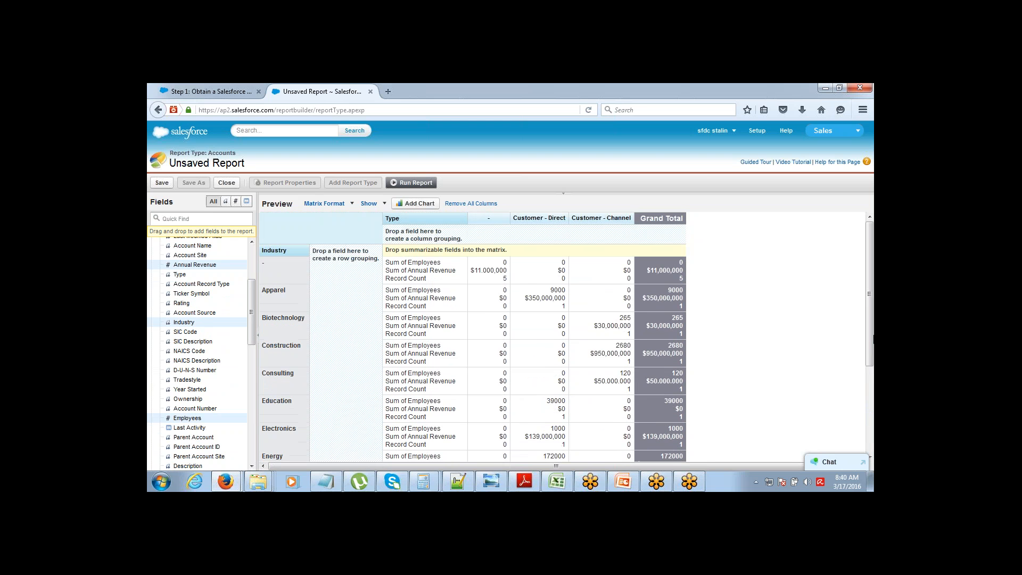
Hide the drop zones and the record count in the matrix report preview.
click(382, 203)
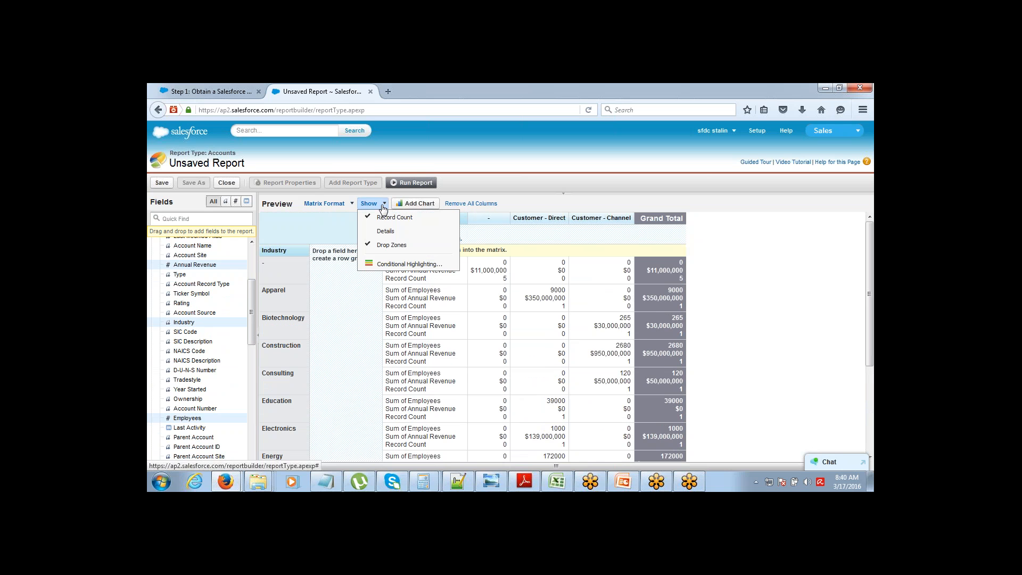
click(390, 245)
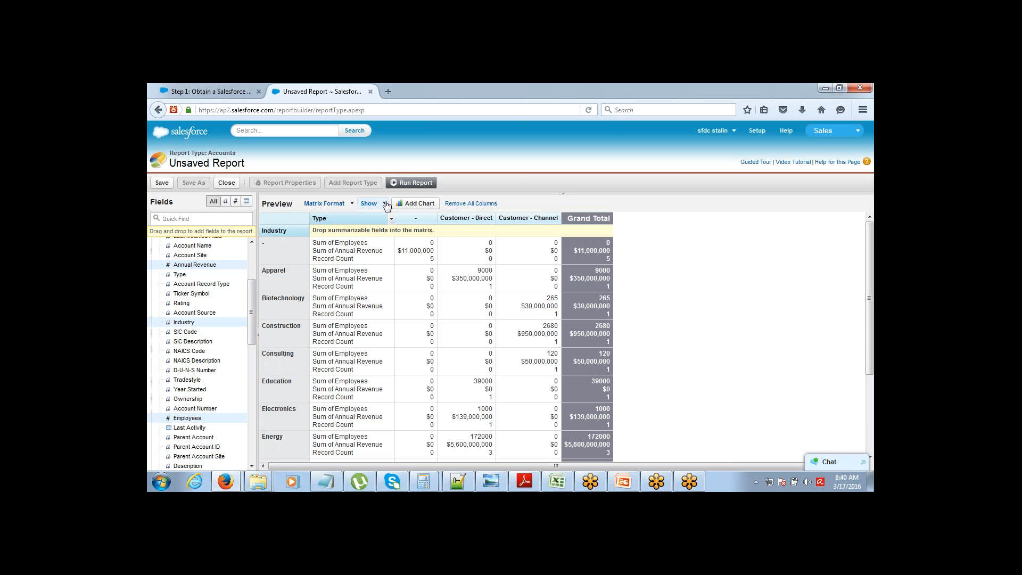
click(385, 204)
click(381, 218)
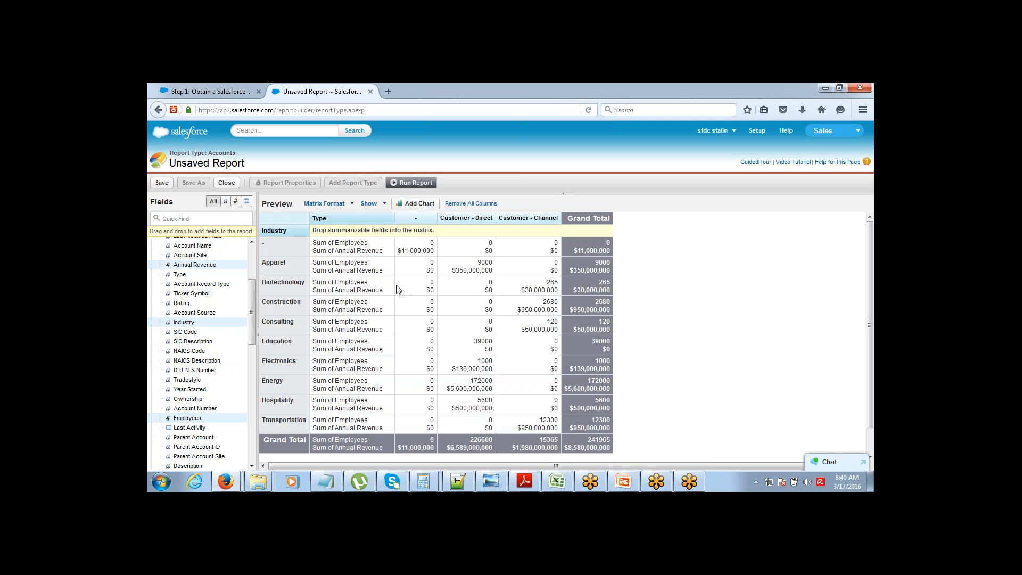
Examine the matrix's employee and annual revenue sums by industry and customer type, including the grand totals.
click(384, 204)
click(502, 158)
double_click(271, 262)
triple_click(467, 218)
drag(452, 271, 500, 277)
click(263, 269)
drag(569, 270, 617, 275)
drag(500, 218, 559, 218)
drag(509, 446, 563, 451)
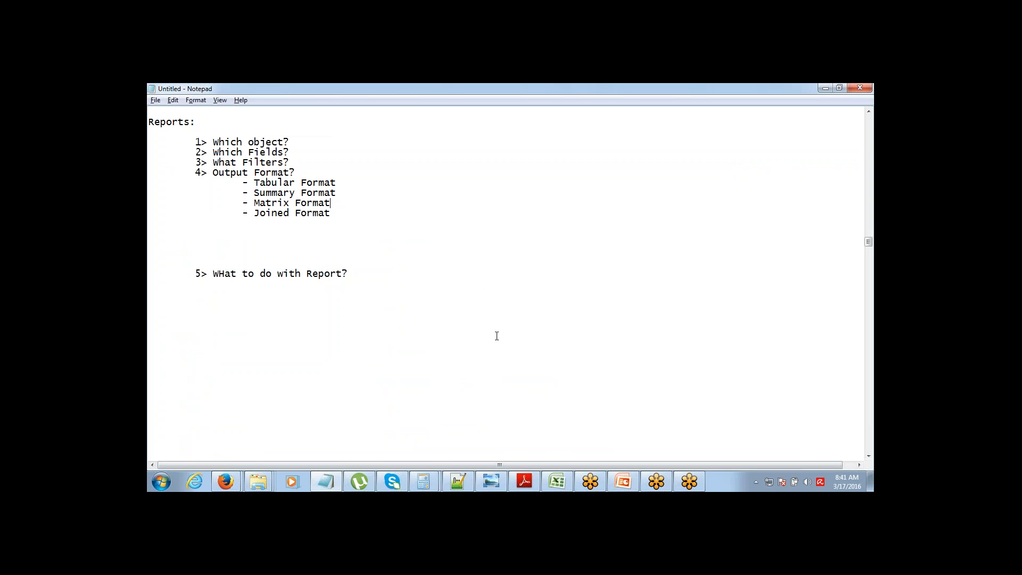
In the Notepad notes, delete four blank lines between Joined Format and question 5.
key(Down)
key(ctrl+shift+Left)
key(ctrl+shift+Left)
key(ctrl+shift+Left)
key(End)
key(Delete)
key(Delete)
key(Delete)
key(Delete)
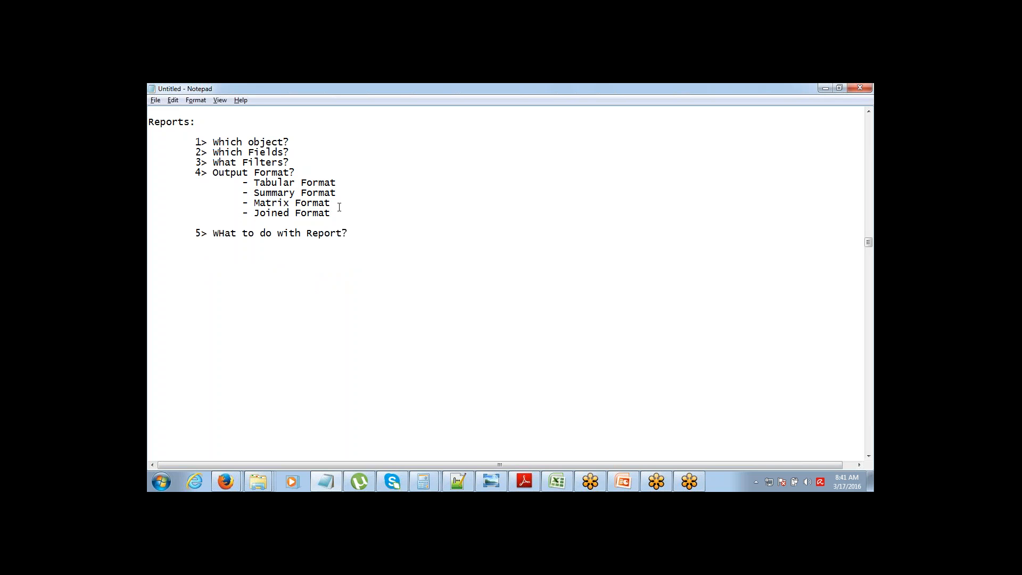
Under "WHat to do with Report?", add the bullets "Save the Report" and "Export the Report (Excel / CSV format)".
key(Down)
key(shift+End)
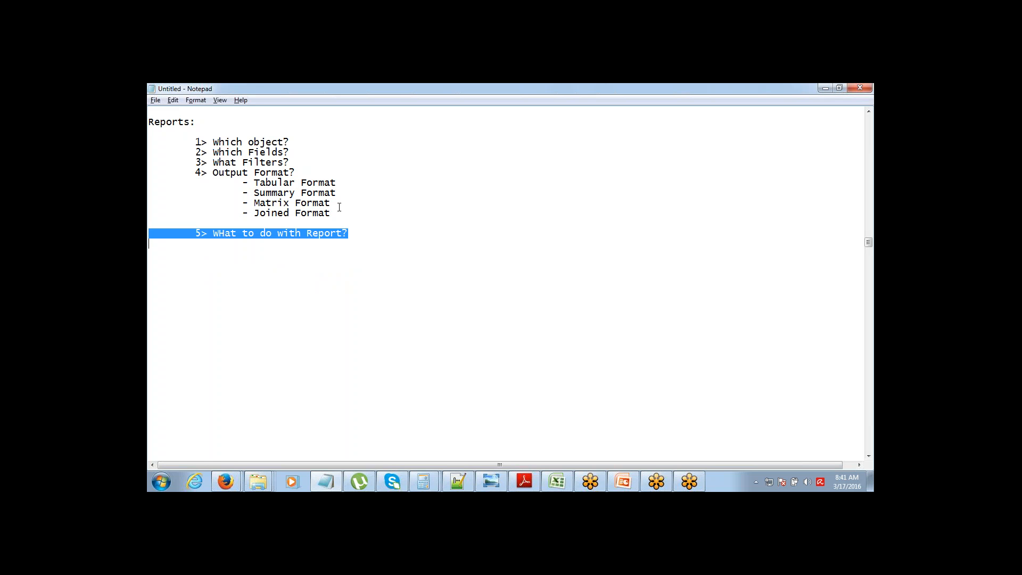
key(Right)
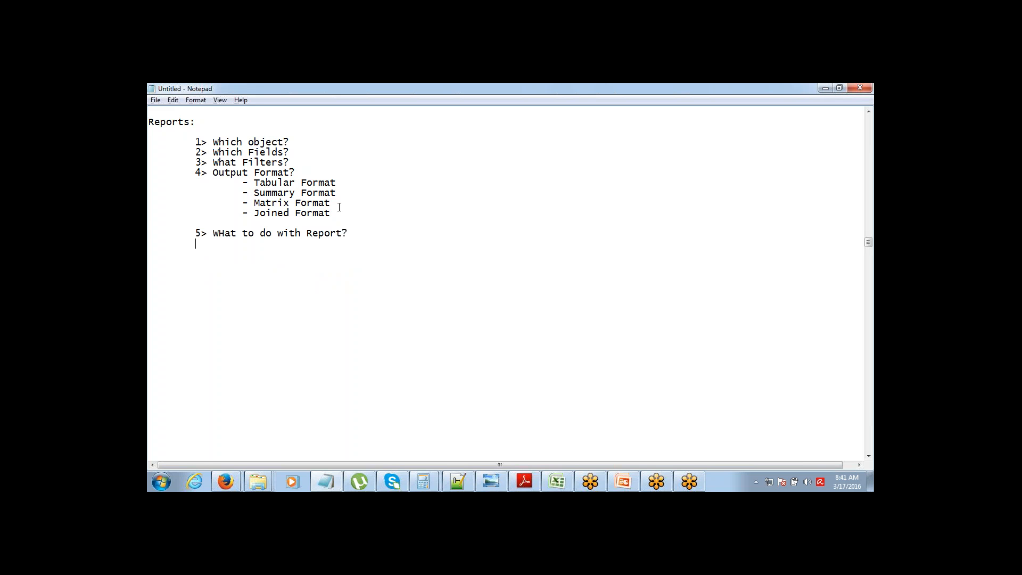
key(Down)
key(shift+Down)
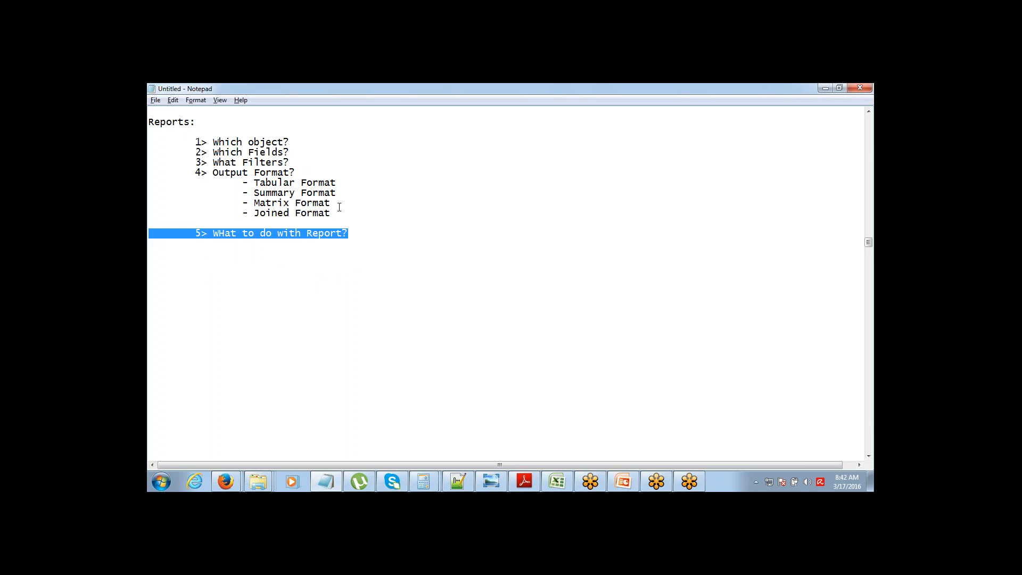
key(Down)
key(Up)
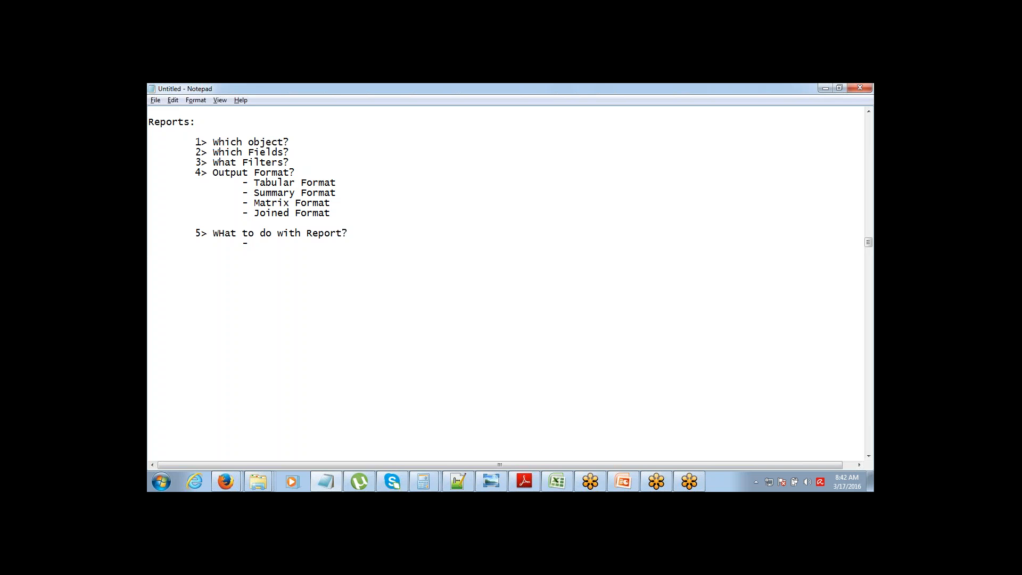
text(- Save)
text( the Report)
text(Export )
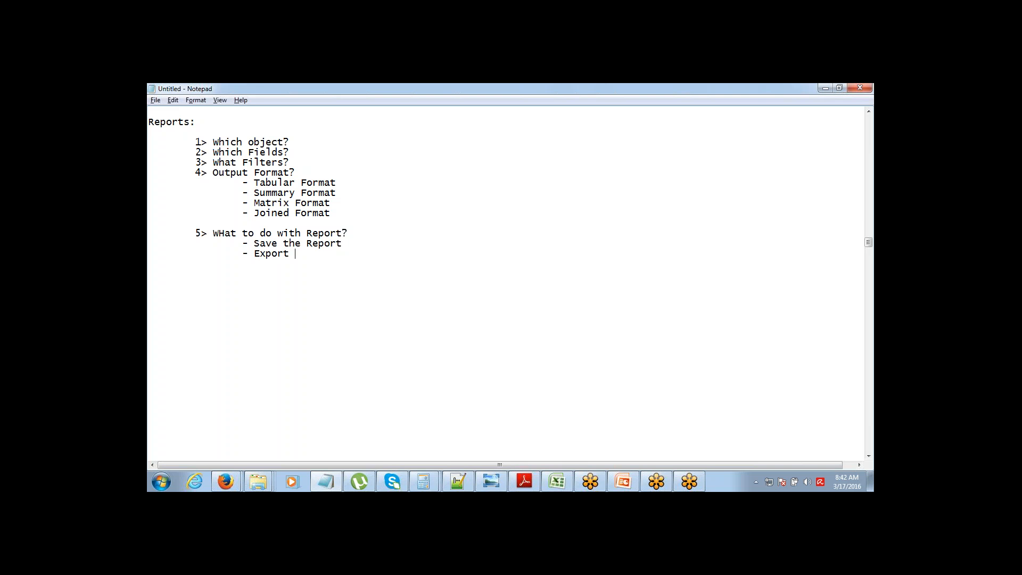
text(the Report (Excel / CSV f)
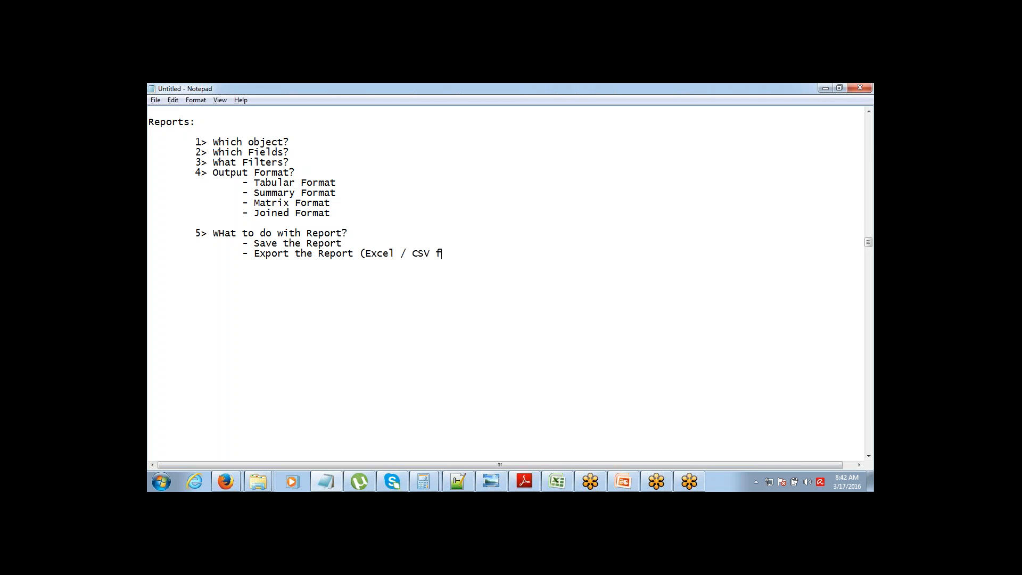
text(ormat)
text())
Add the bullets "Printable View" and "Schedule Report" below the export item.
text(- Printabl)
text(e View)
key(Return)
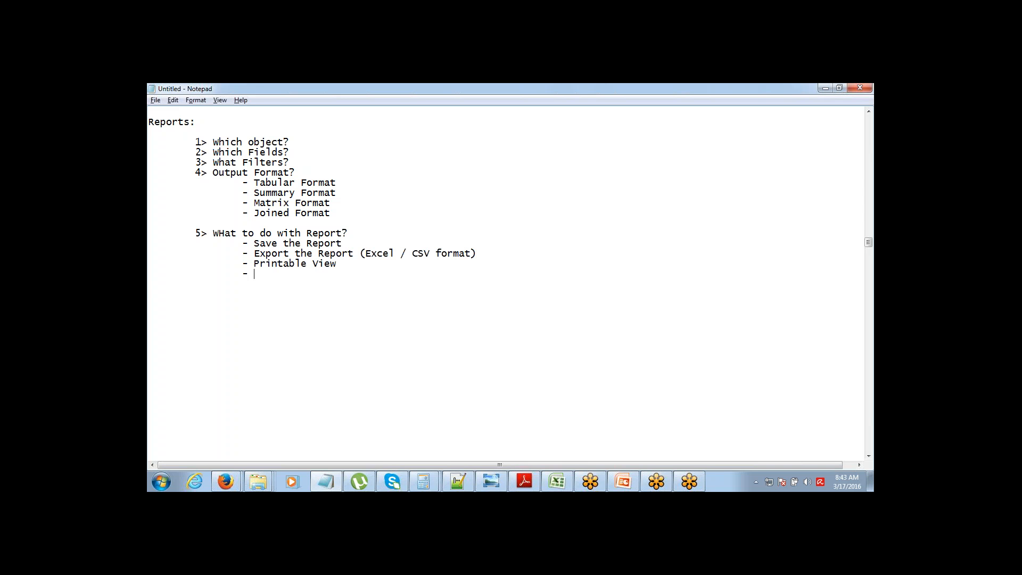
text(- Schedule Report)
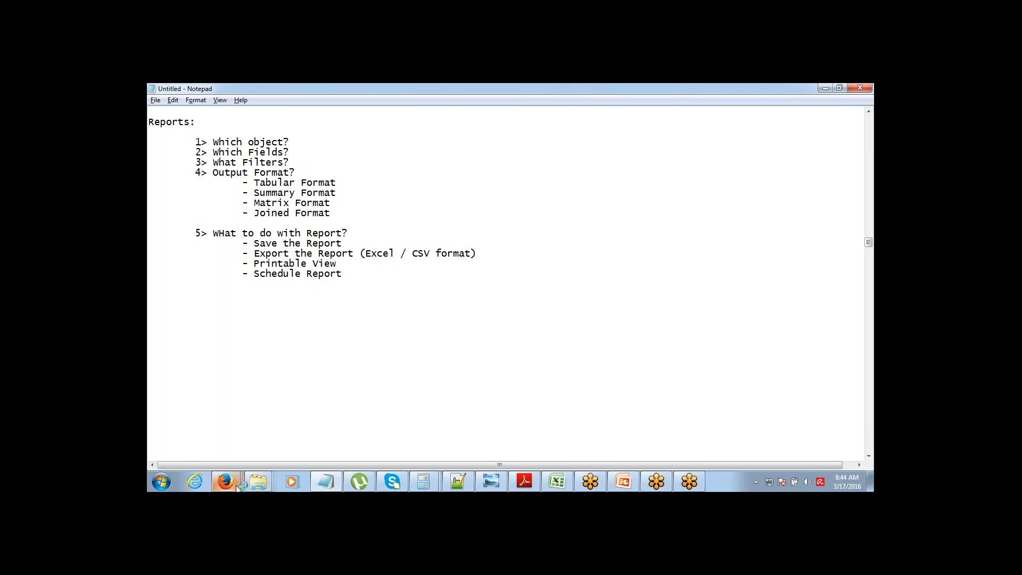
Switch back to the unsaved Salesforce matrix report in Firefox.
mouse_move(235, 482)
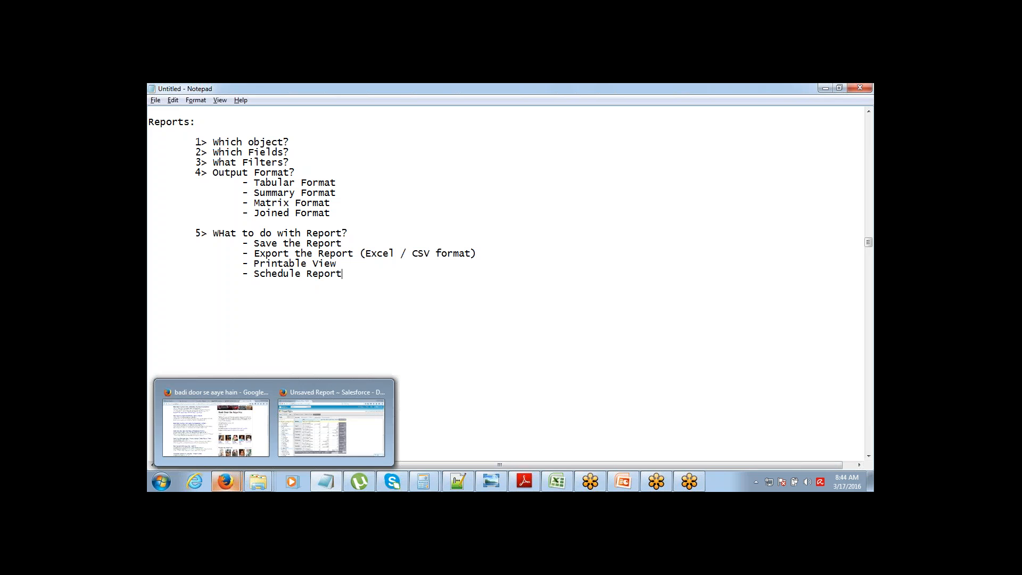
click(334, 420)
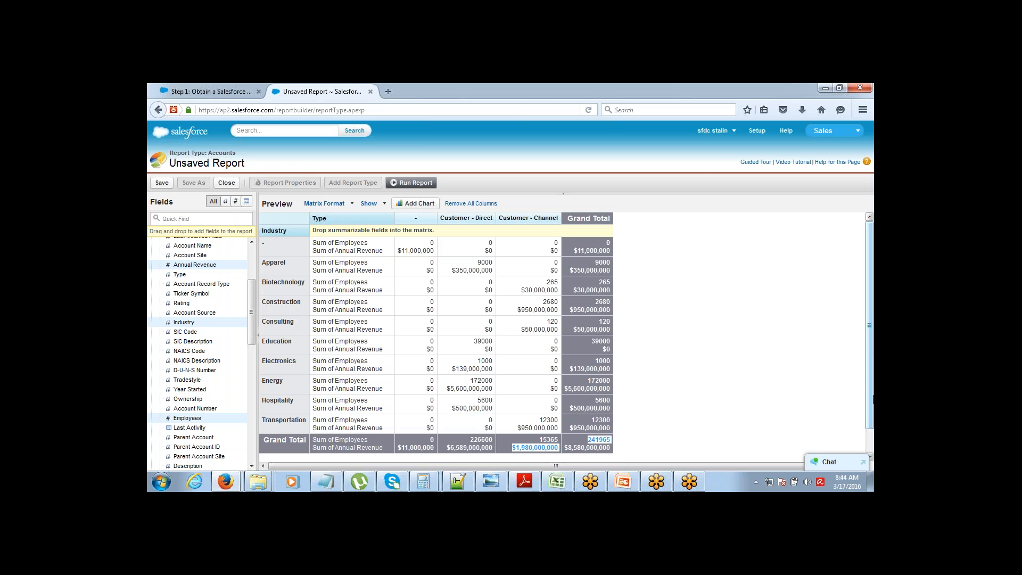
Run the unsaved Accounts matrix report and view its results by Industry and Type.
scroll(873, 408, down, 1)
scroll(873, 407, up, 1)
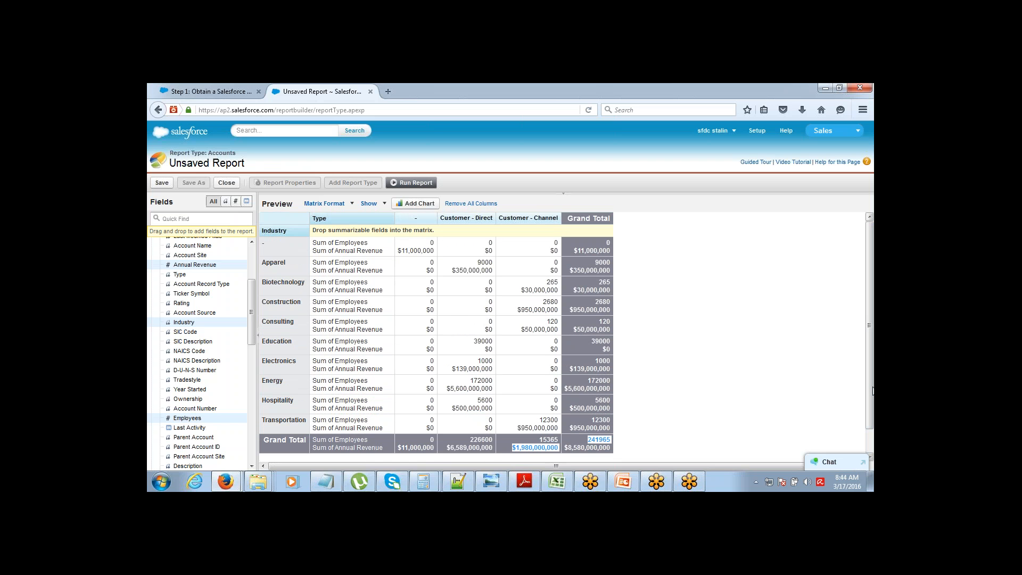
mouse_move(873, 391)
mouse_down()
mouse_move(873, 416)
mouse_move(873, 390)
mouse_up()
click(742, 338)
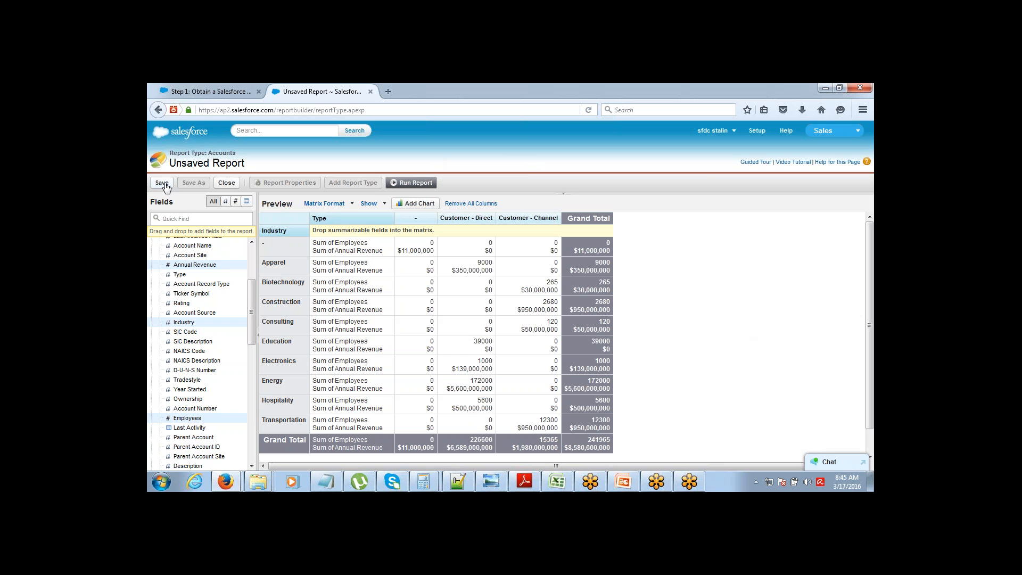
click(408, 184)
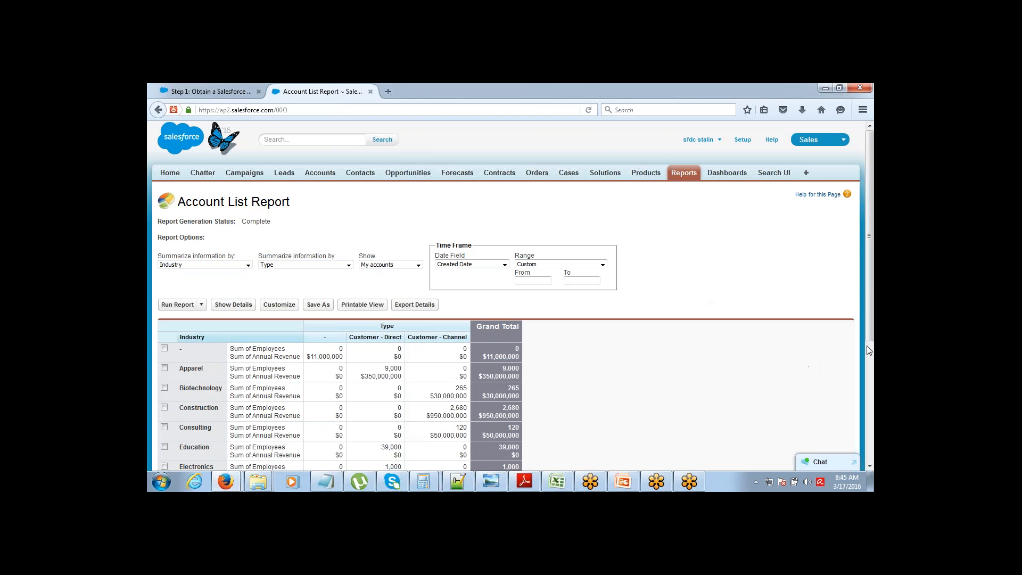
scroll(868, 349, down, 1)
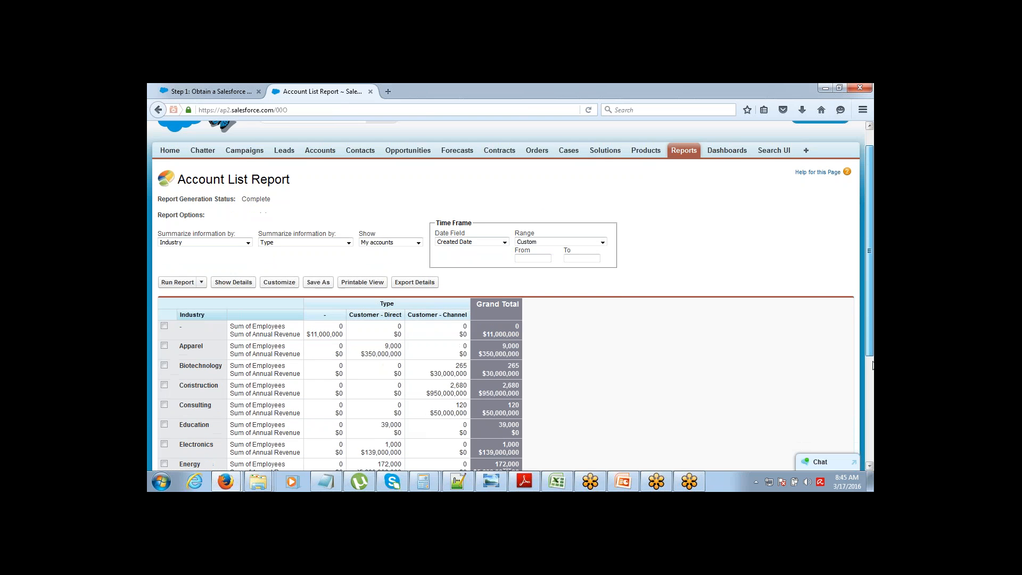
scroll(872, 365, down, 2)
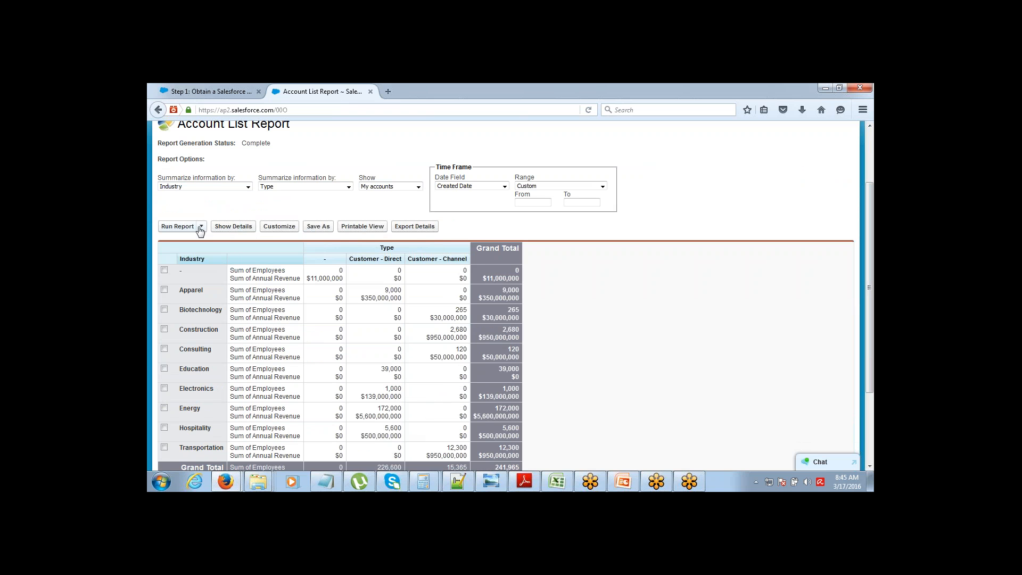
Start scheduling future runs and save the Account List Report in My Personal Custom Reports with a unique name.
click(201, 228)
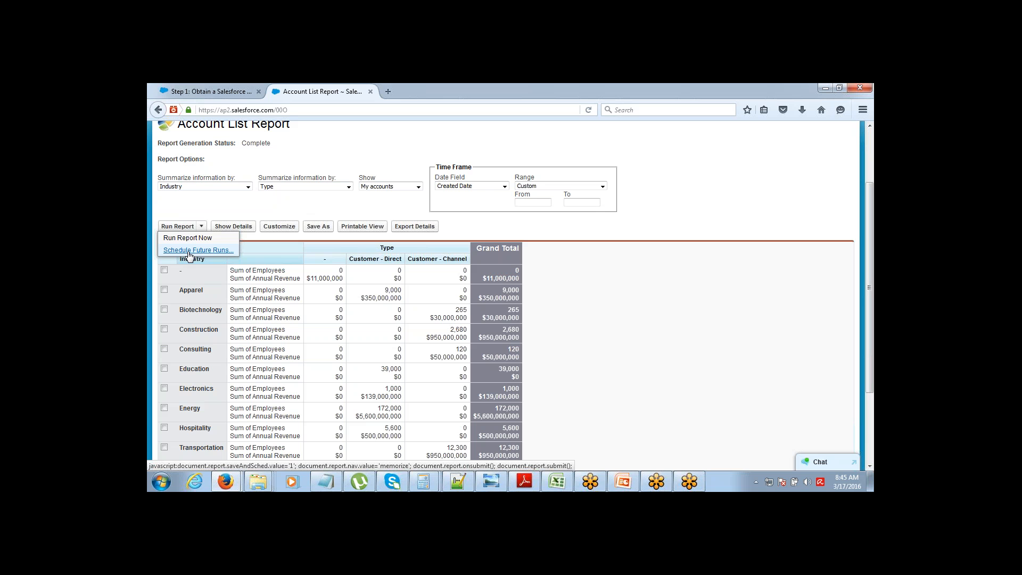
click(190, 250)
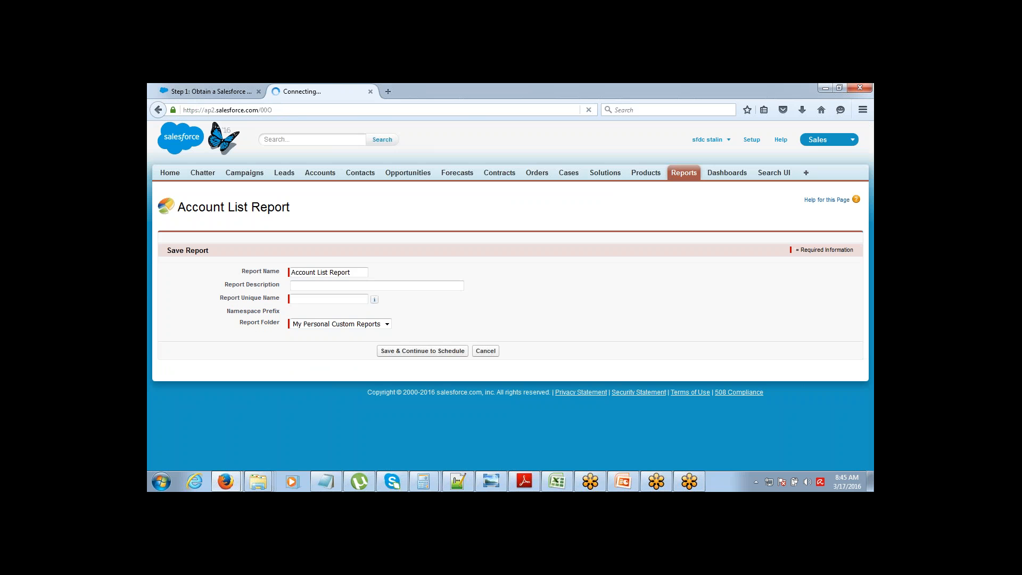
click(321, 298)
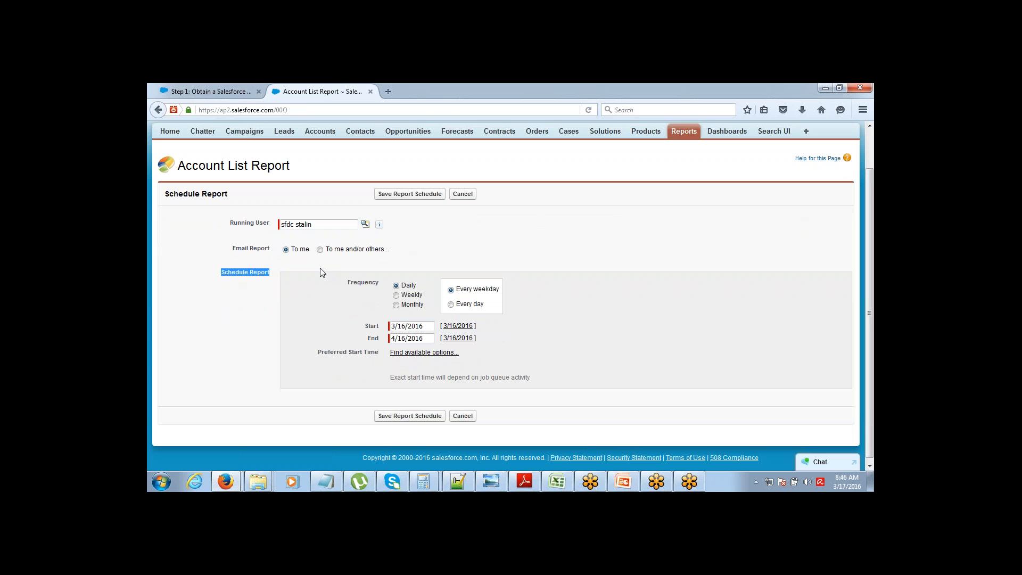
Choose to email the scheduled report to me and/or others, list Users as possible recipients and select Campus.
click(232, 253)
drag(233, 253, 275, 255)
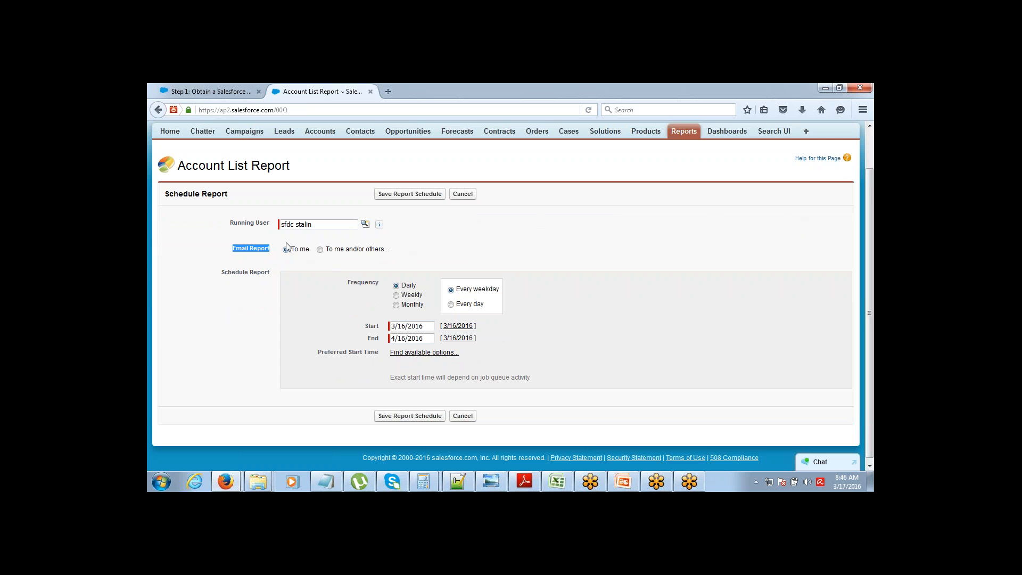
click(320, 250)
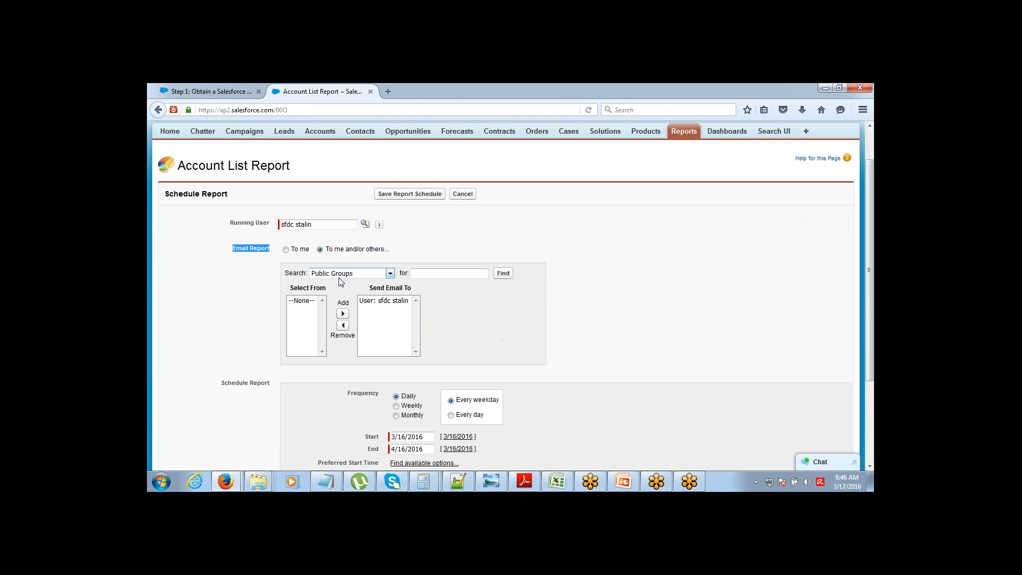
click(367, 273)
click(334, 310)
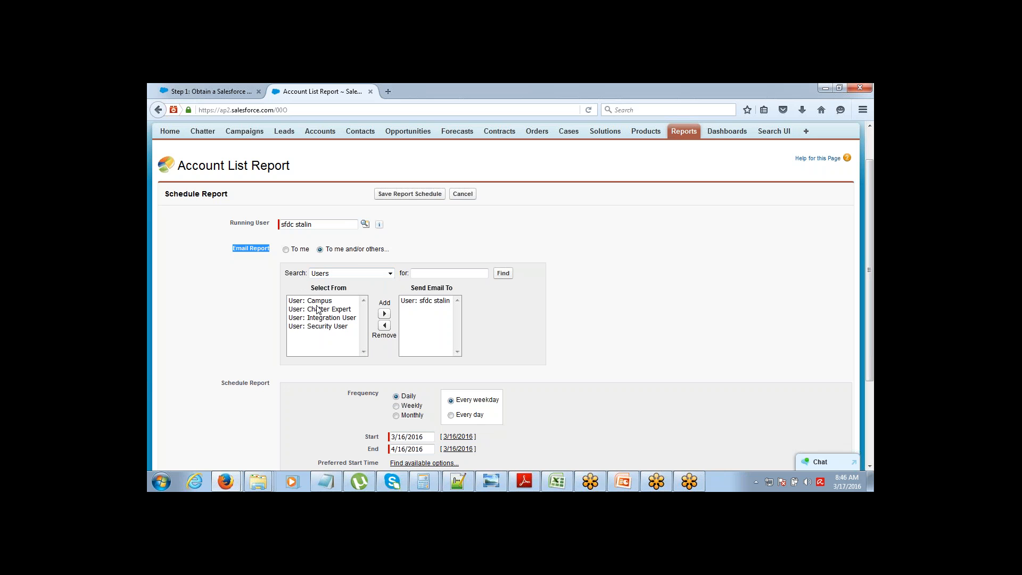
click(329, 301)
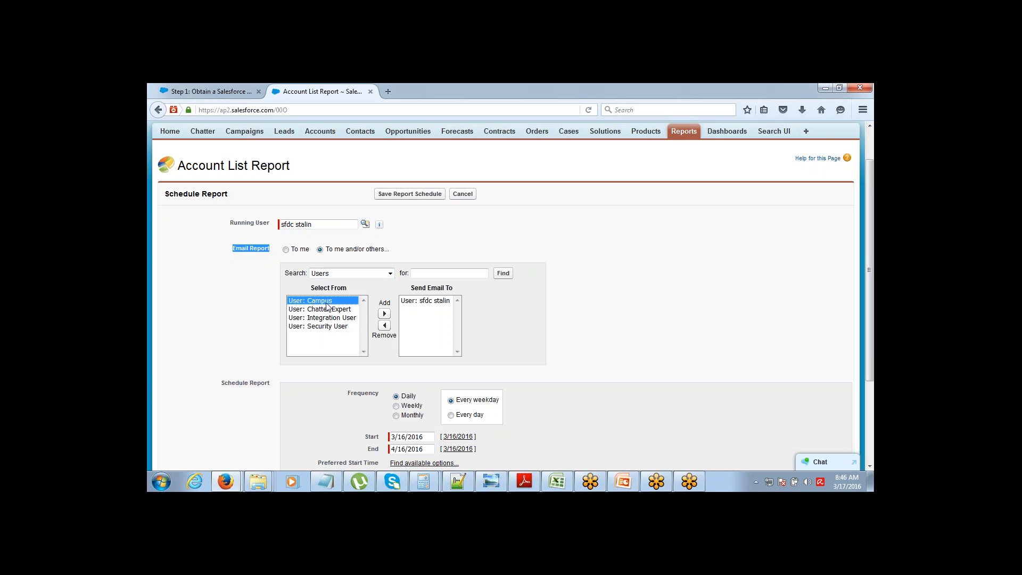
click(513, 317)
Set the report schedule's frequency to Weekly, clearing Wednesday and choosing Tuesday and Friday.
drag(872, 170, 843, 255)
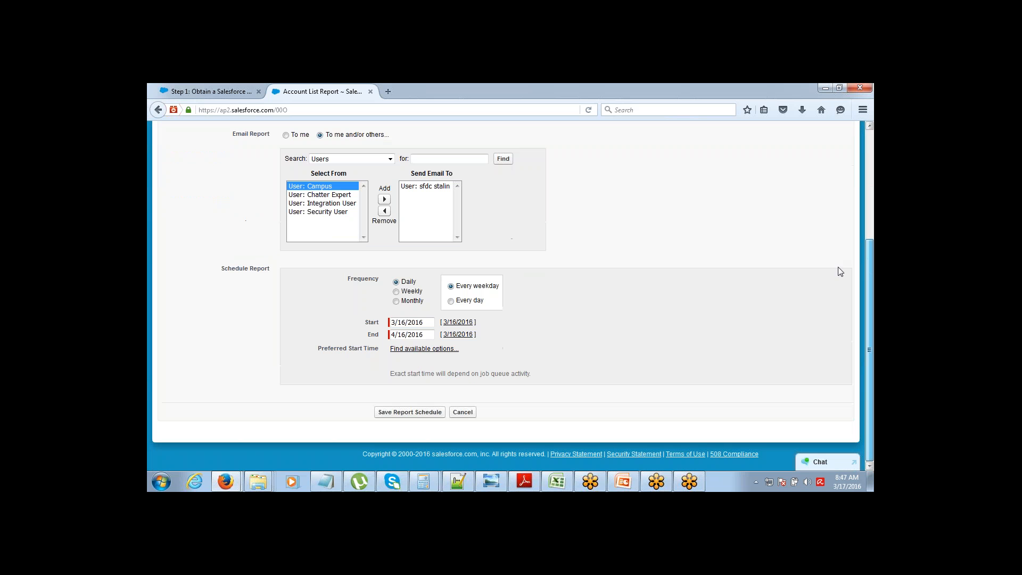
click(396, 292)
click(396, 282)
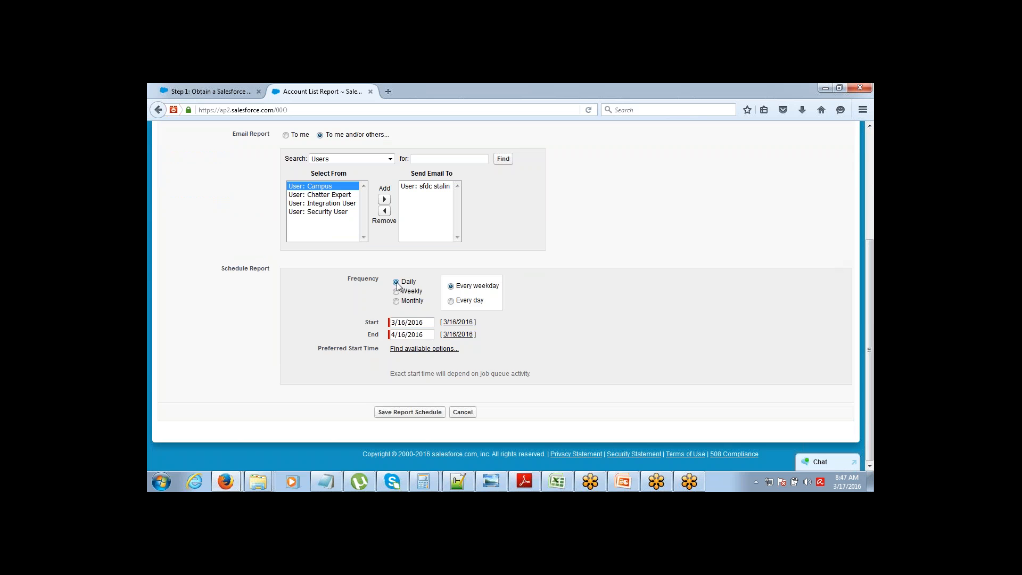
click(396, 292)
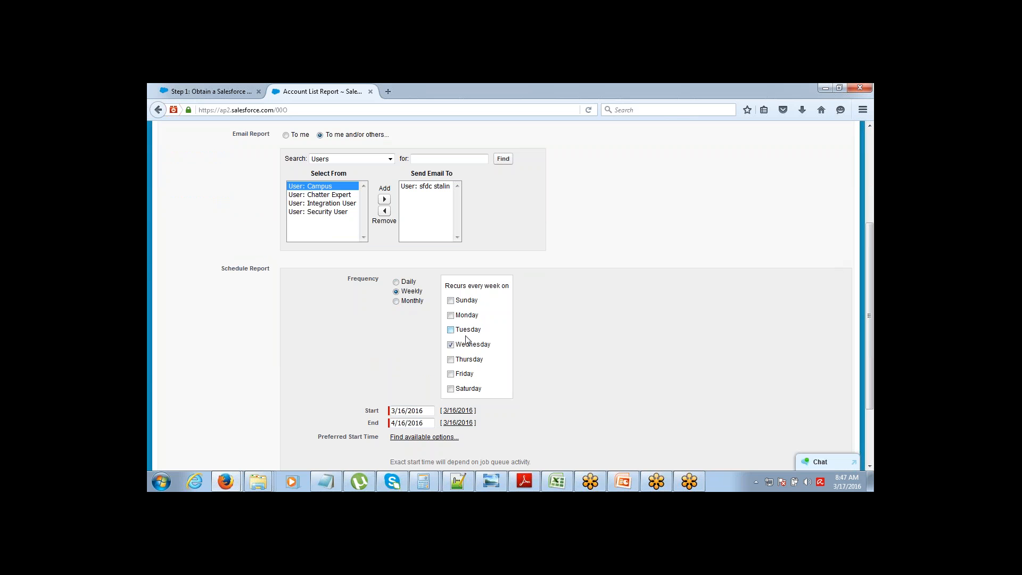
click(450, 345)
click(450, 374)
click(451, 330)
Set the schedule frequency to Monthly on day 1 and find the preferred start time options, keeping 1:00 AM.
click(396, 301)
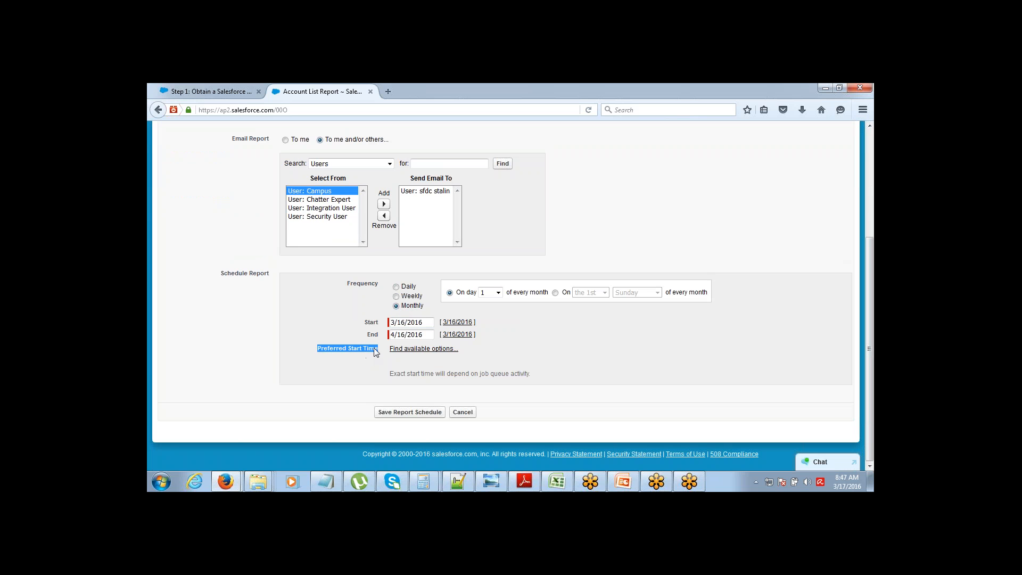
click(423, 349)
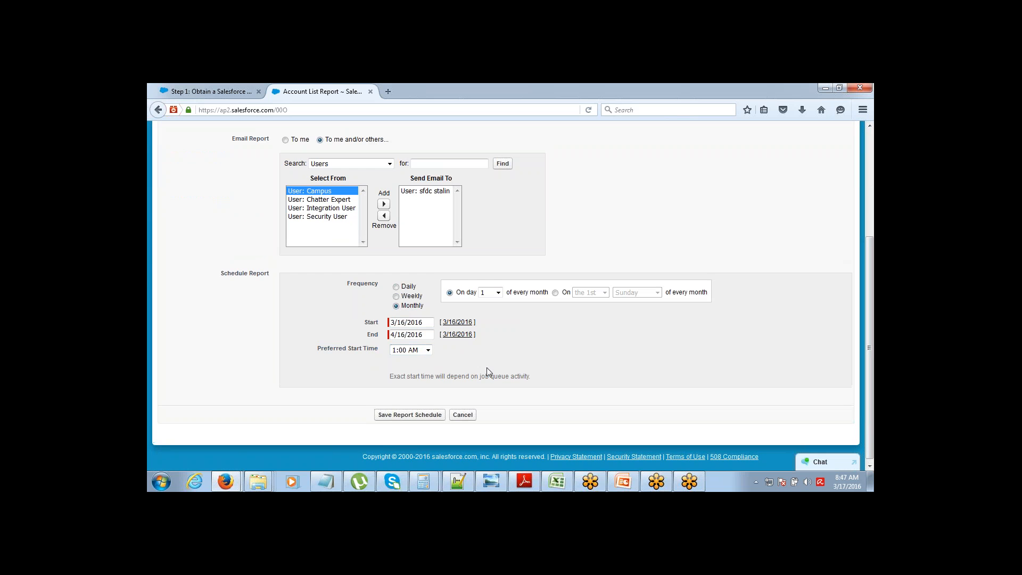
click(430, 352)
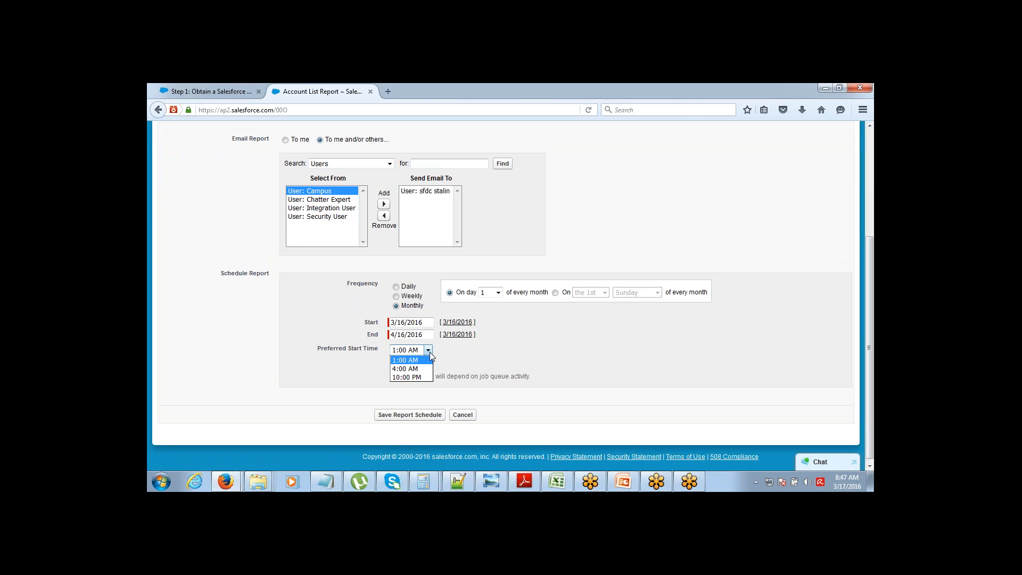
click(477, 358)
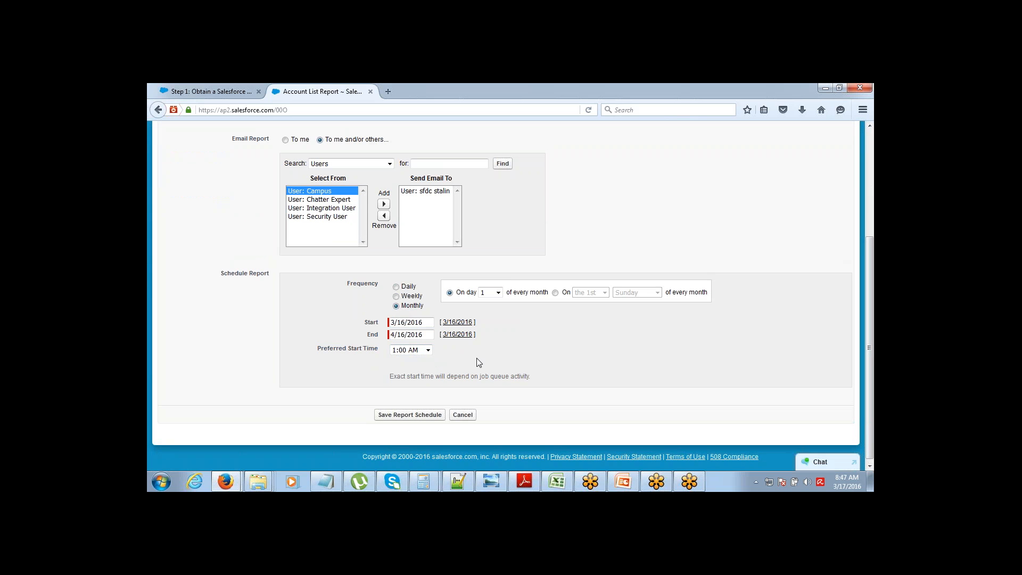
double_click(341, 350)
click(418, 350)
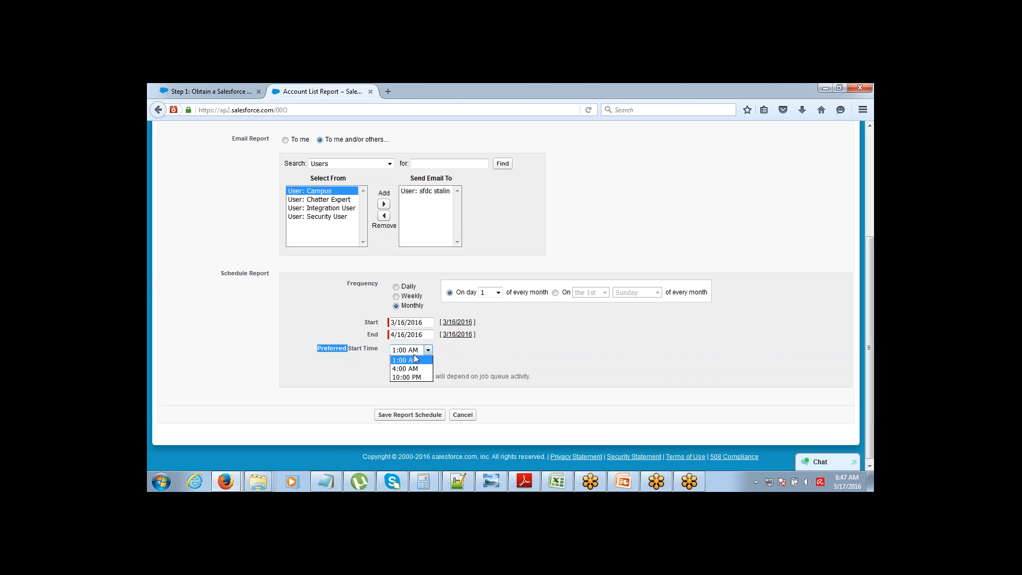
click(346, 348)
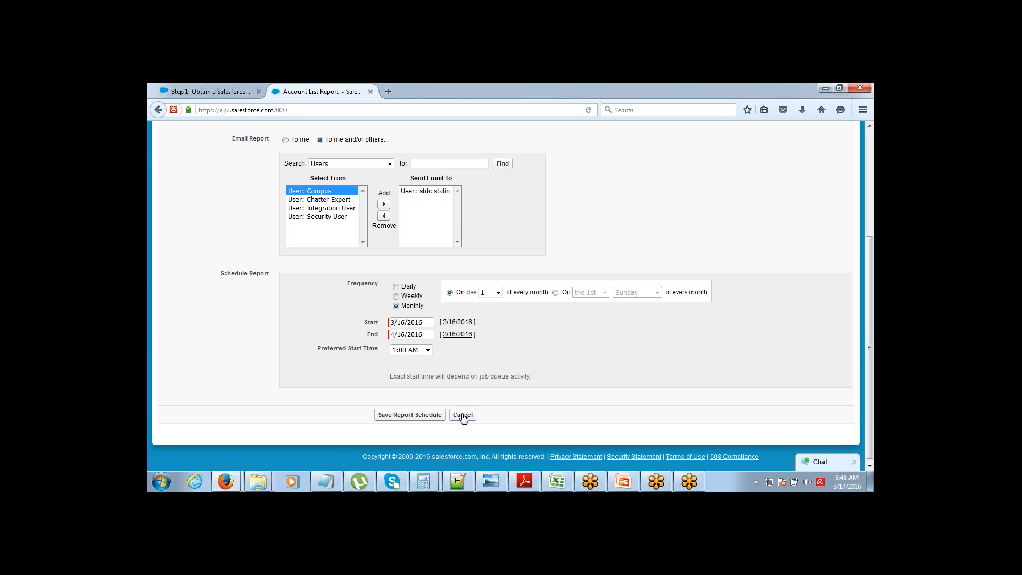
Switch to the Notepad notes and review the report questions, output formats and report uses.
click(325, 480)
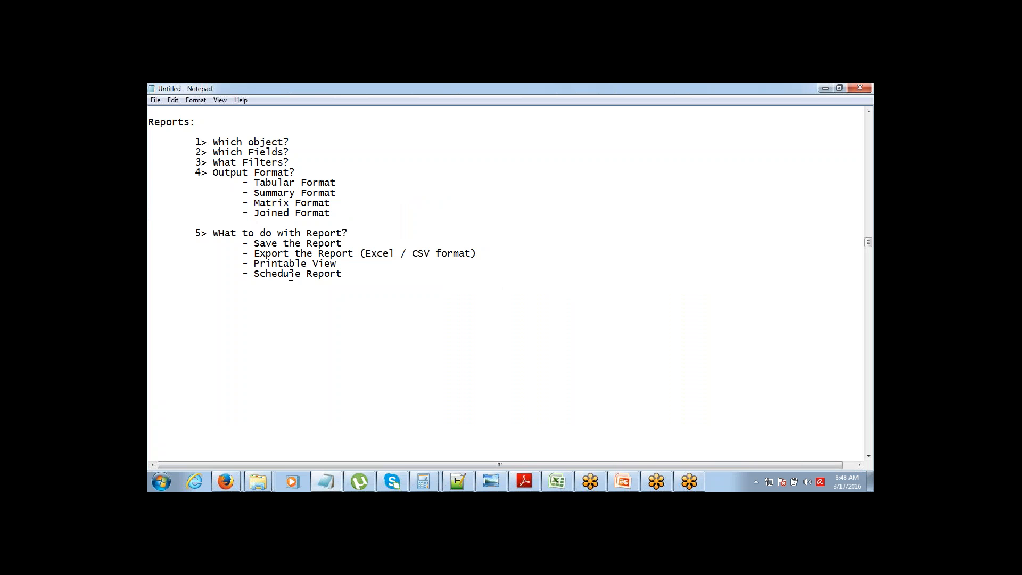
key(Up)
key(Up)
key(Up)
key(Up)
key(Up)
key(Up)
key(Up)
key(shift+Down)
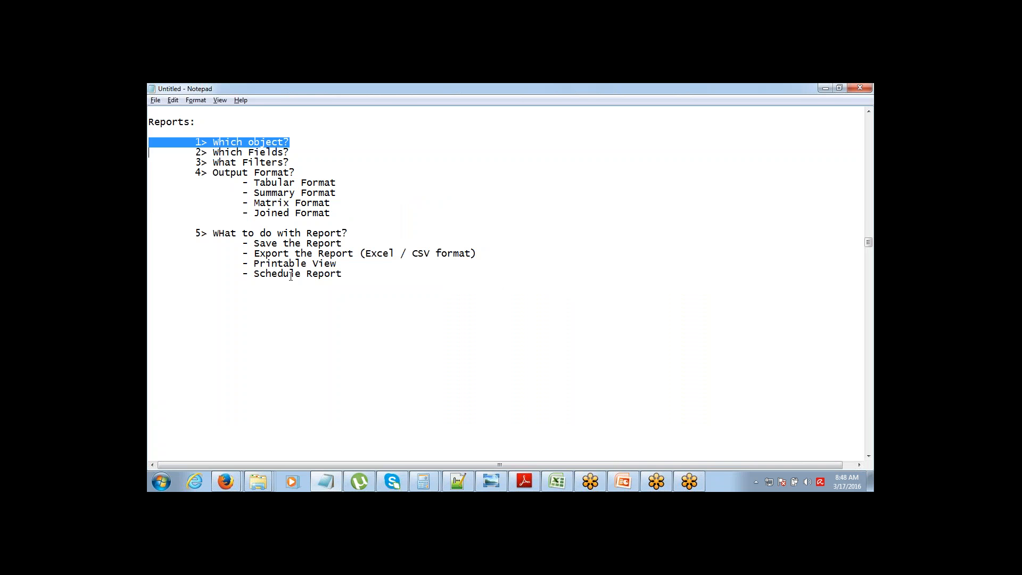
key(shift+Down)
key(shift+Down)
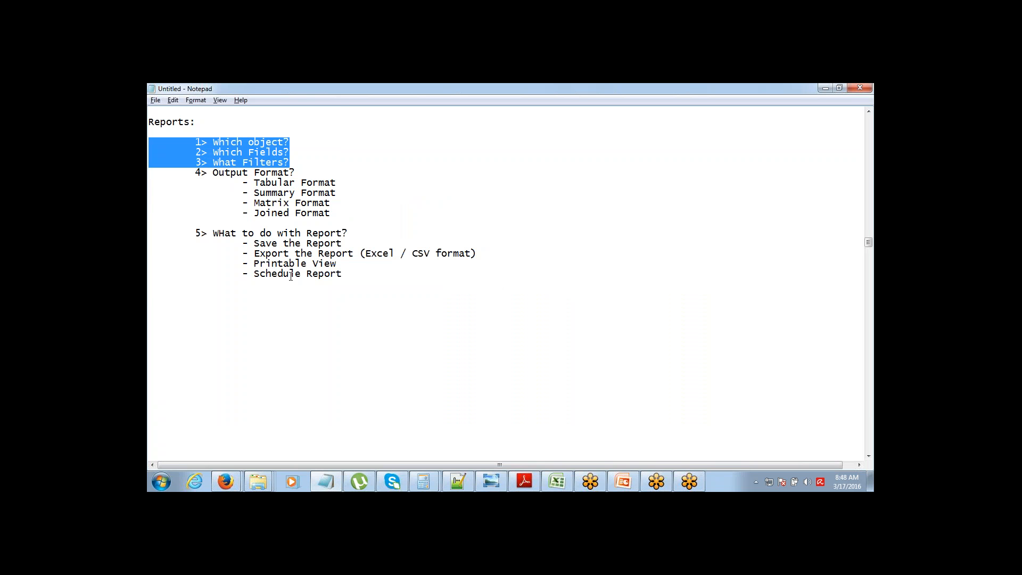
key(shift+Down)
key(shift+Down)
key(shift+Down)
key(shift+Down)
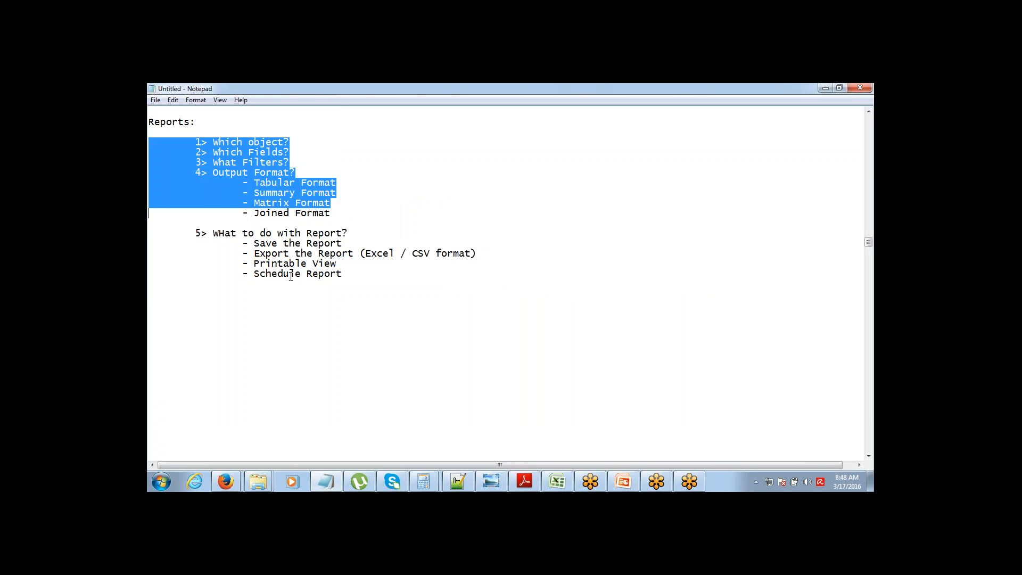
key(Down)
key(Down)
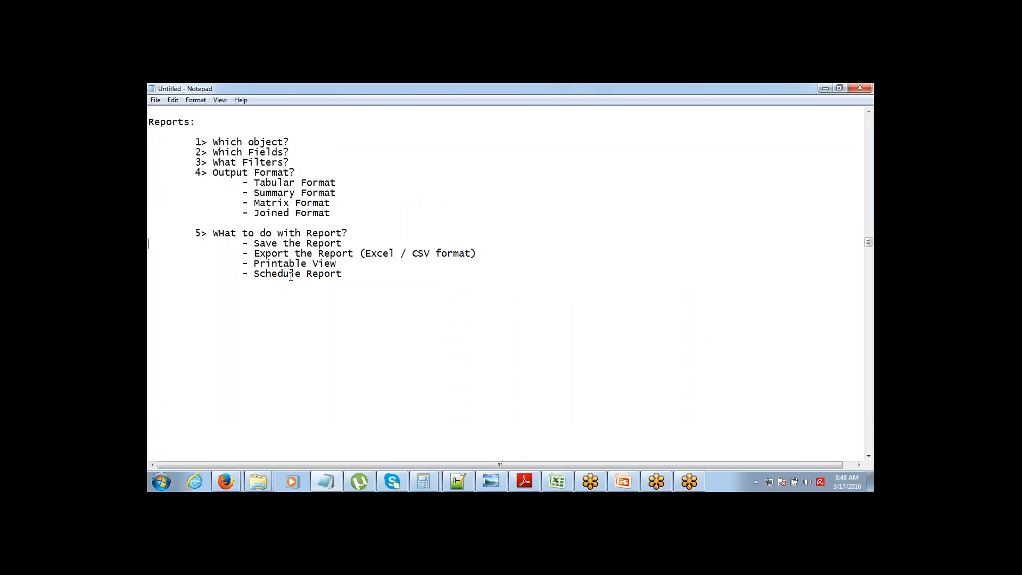
key(Down)
click(861, 333)
click(861, 334)
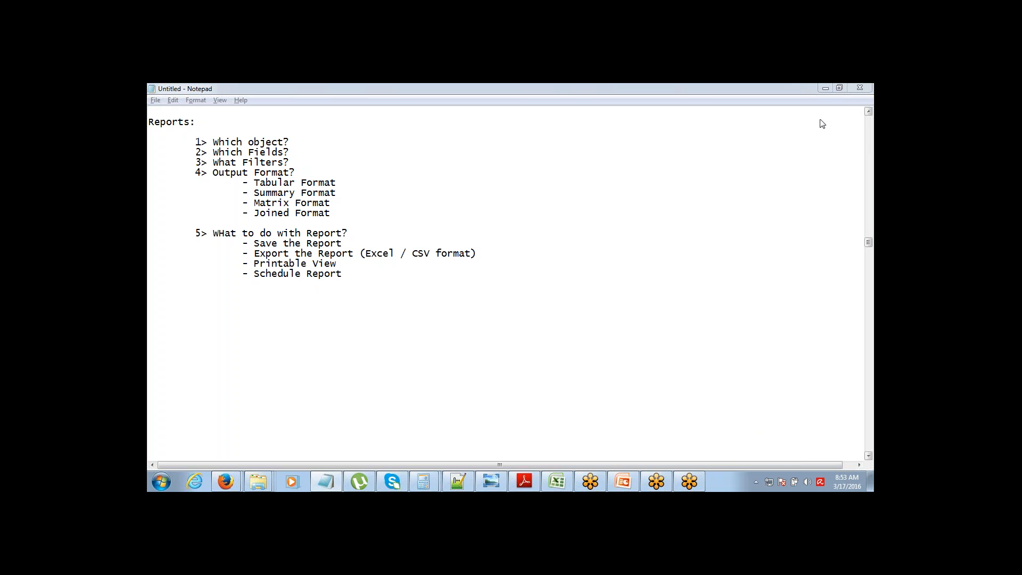
Add the heading "Bucket Field:" below the Schedule Report bullet.
click(349, 276)
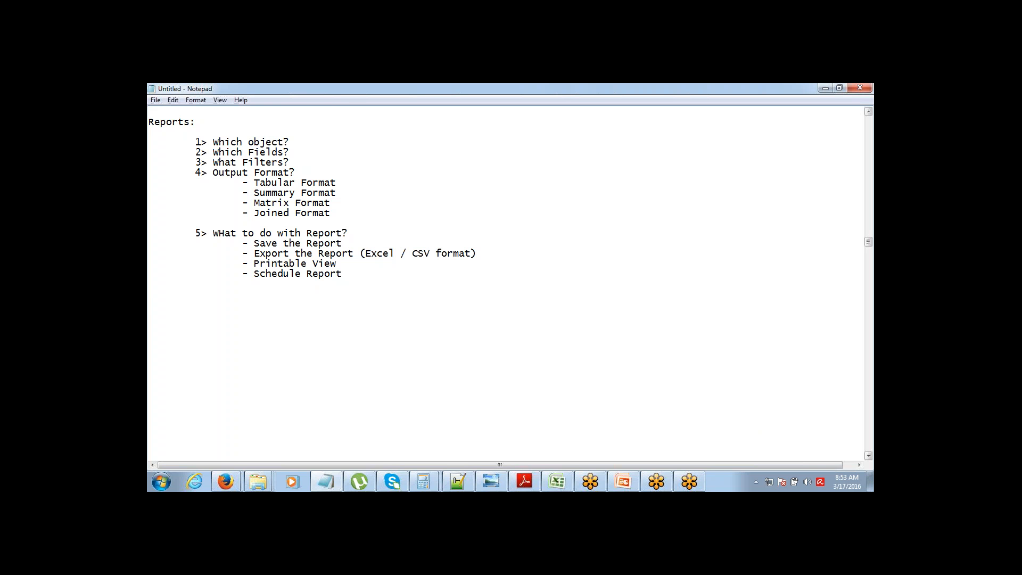
text(Bucket Field:)
key(Return)
Switch back to Salesforce in Firefox and leave the unsaved report schedule for the Reports & Dashboards page.
mouse_move(226, 482)
click(331, 415)
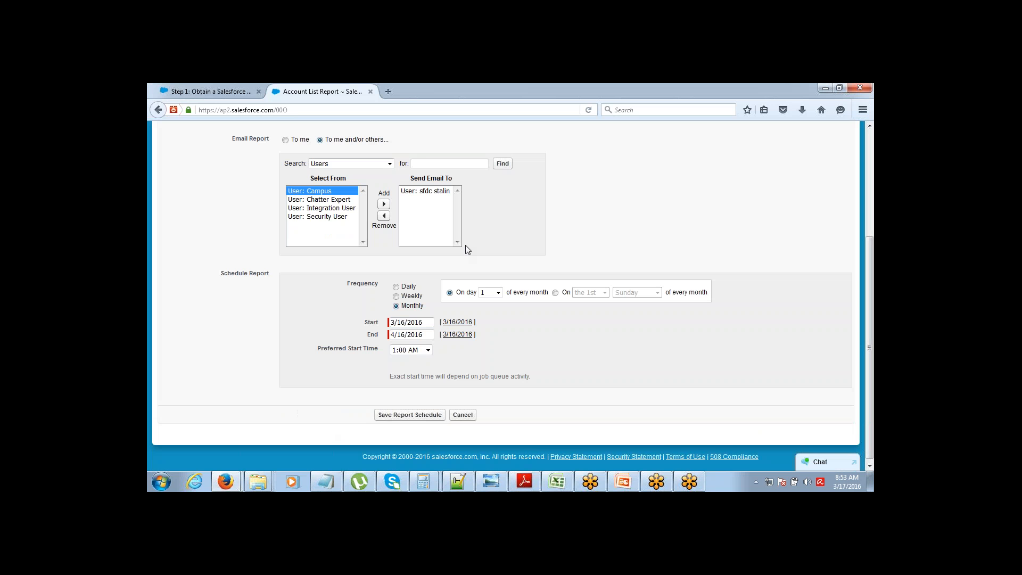
click(869, 126)
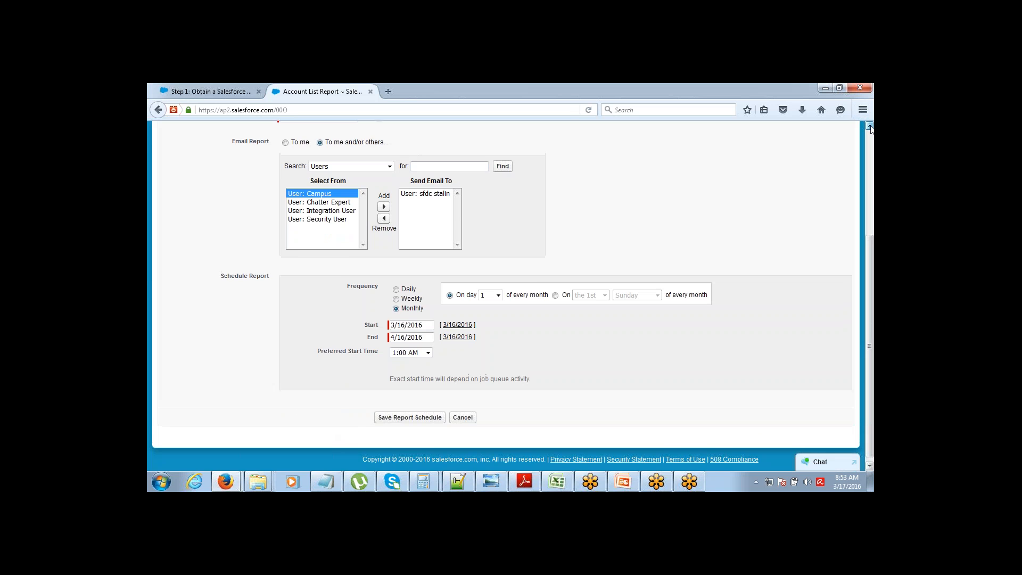
scroll(869, 128, up, 5)
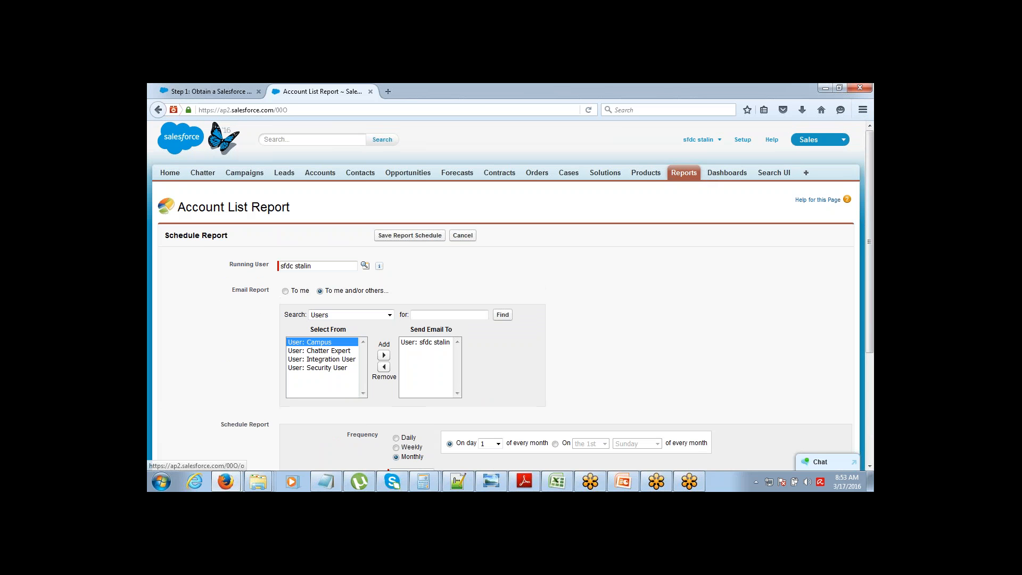
click(684, 173)
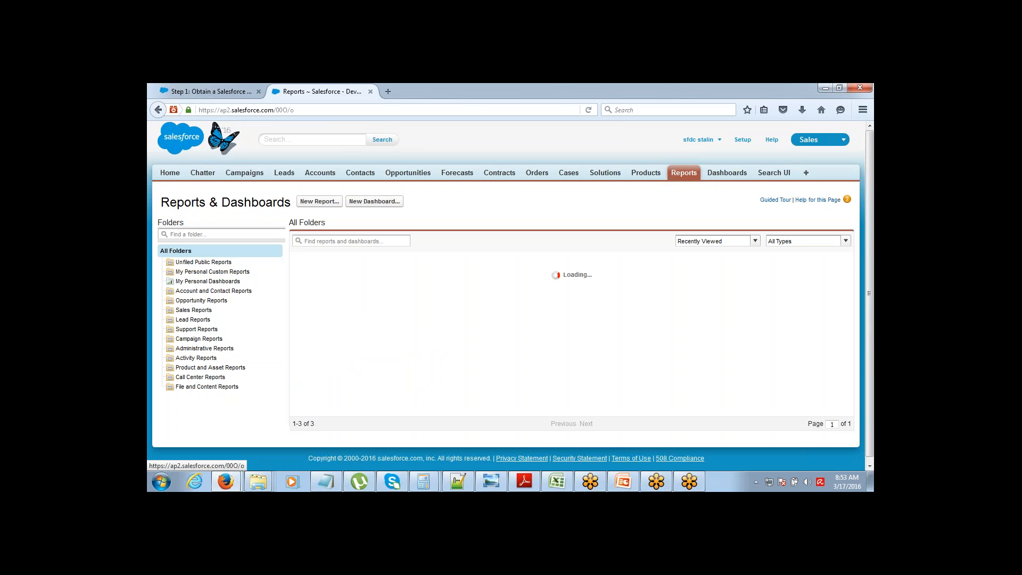
Create a new report with the Accounts report type from the Accounts & Contacts category.
click(318, 203)
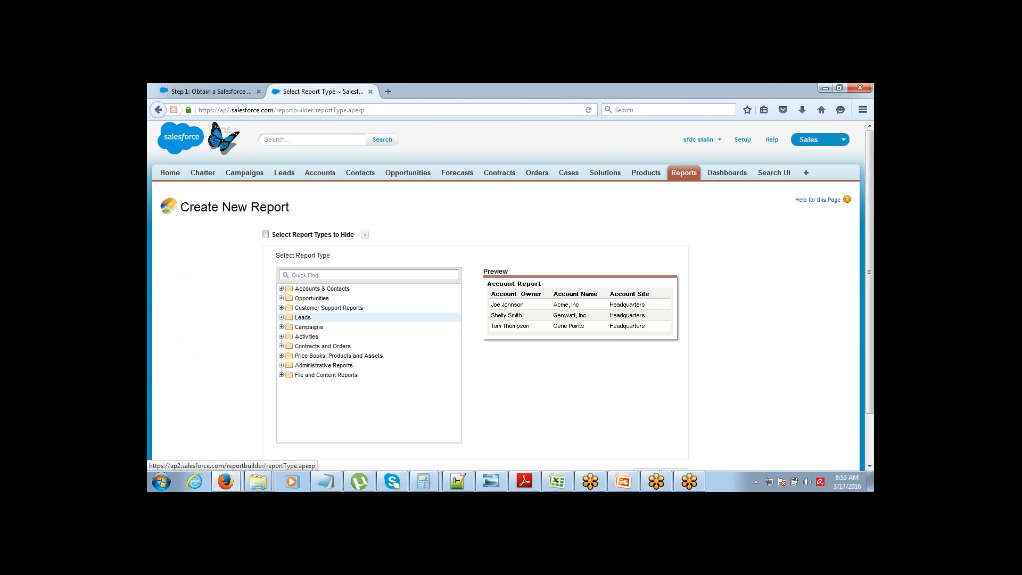
click(281, 289)
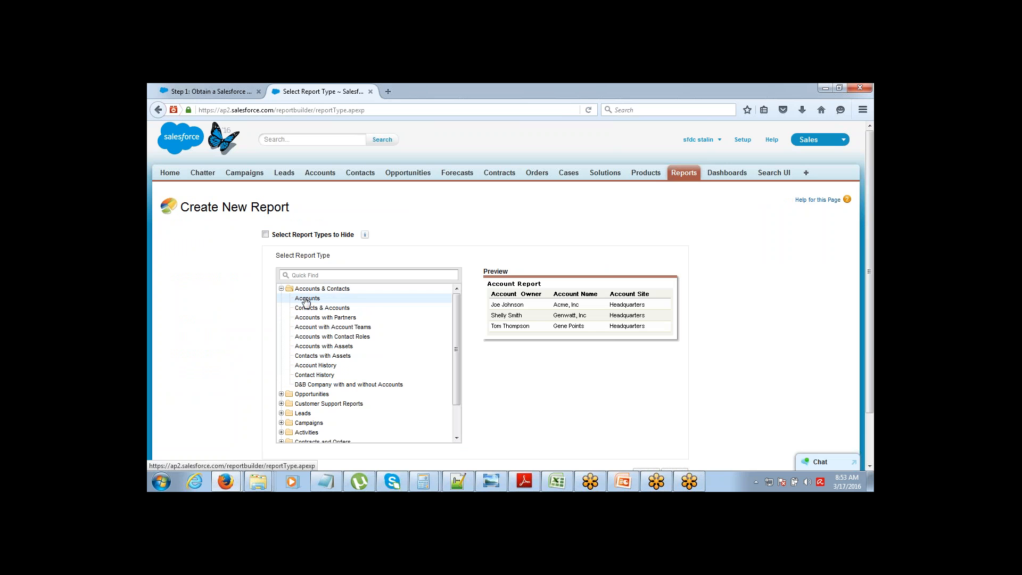
scroll(871, 407, down, 2)
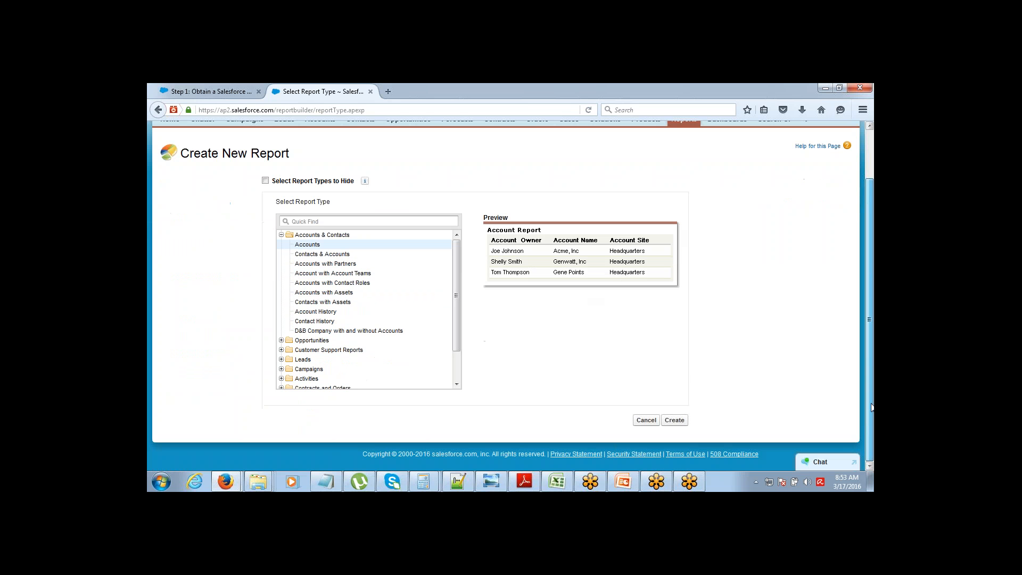
click(677, 420)
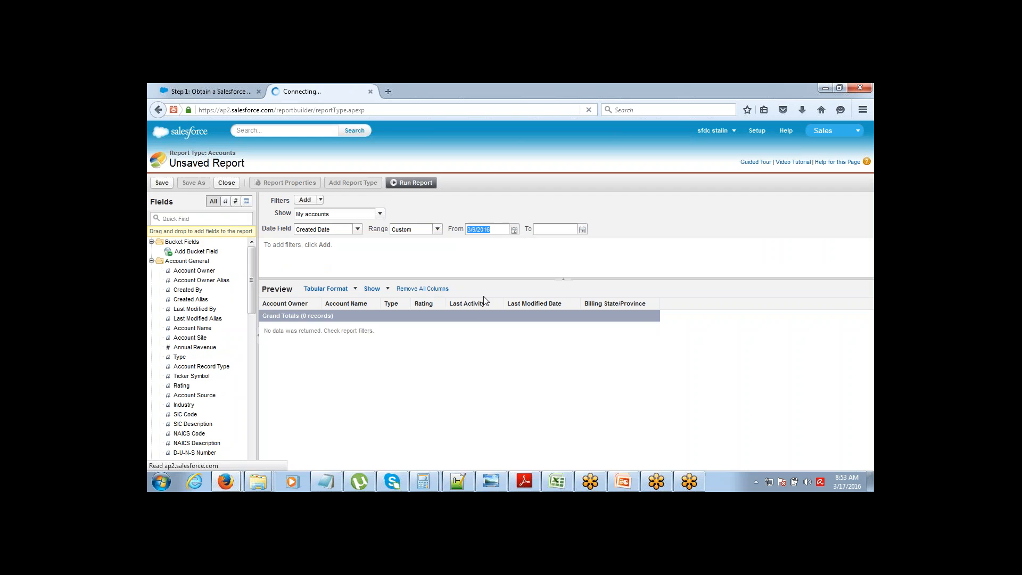
Remove all default columns from the report and set the Created Date range to All Time.
click(414, 289)
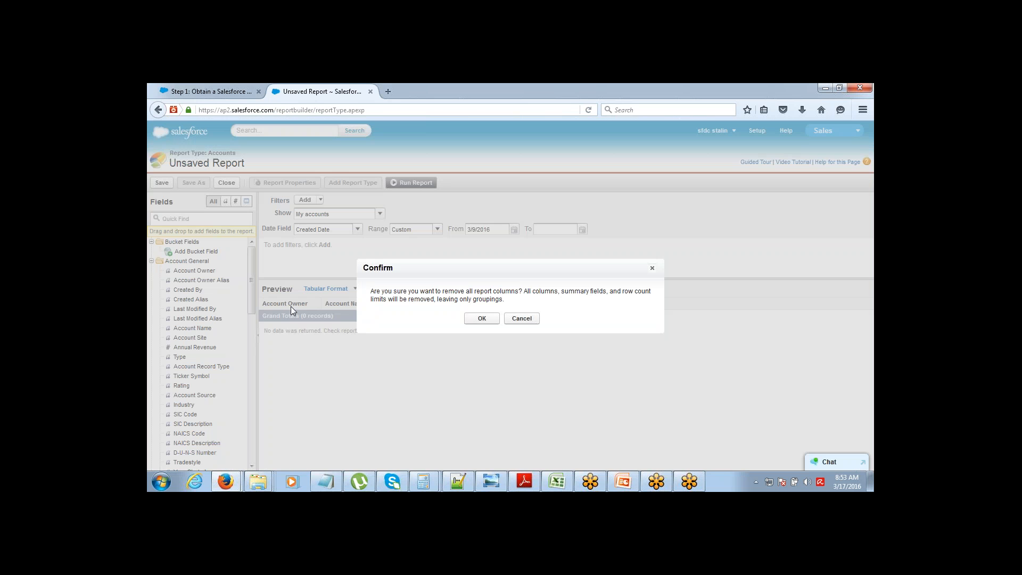
click(482, 318)
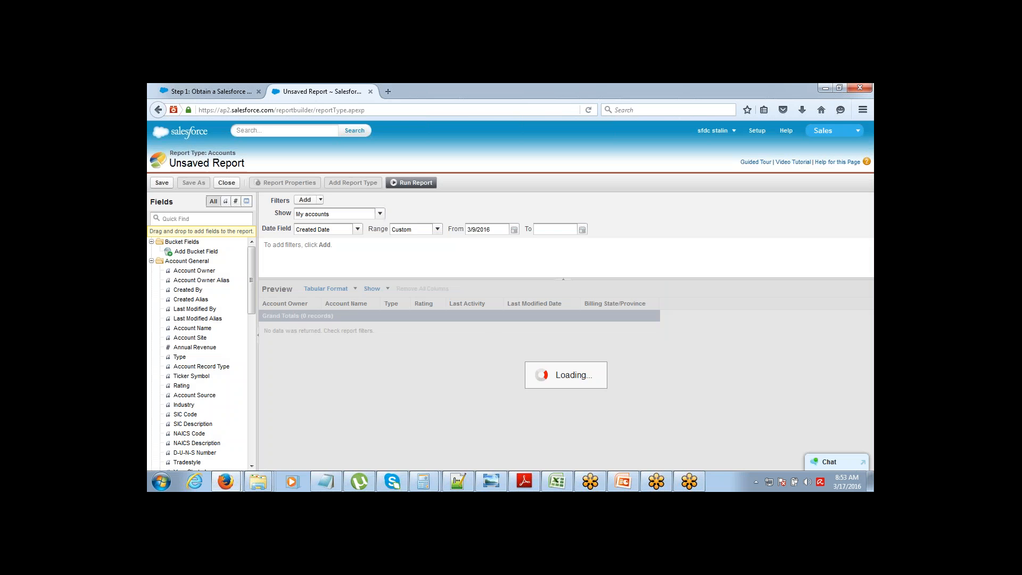
click(437, 229)
click(406, 238)
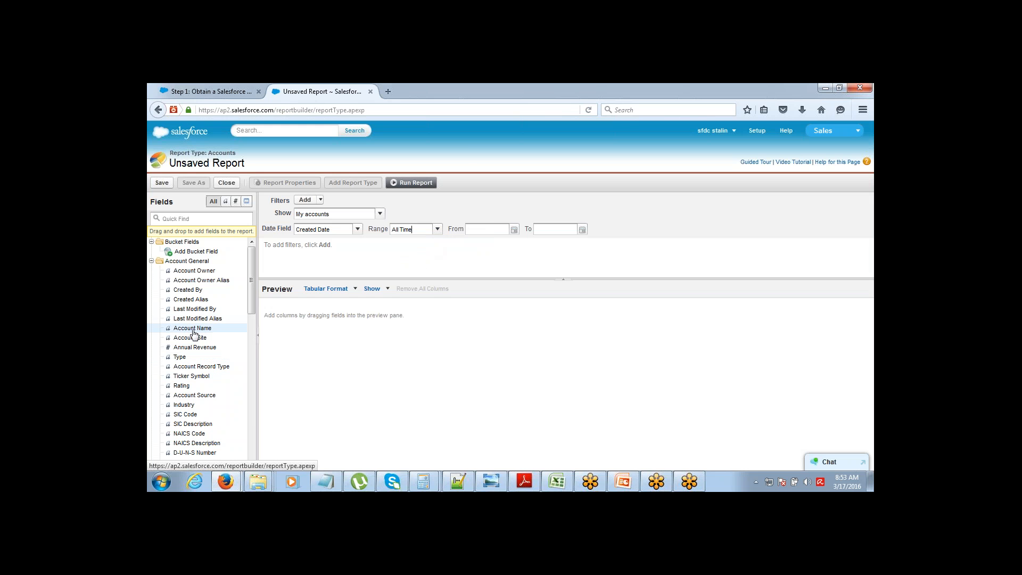
Add the columns Account Name, Annual Revenue, Type, Industry and Employees to the report preview.
drag(193, 329, 303, 304)
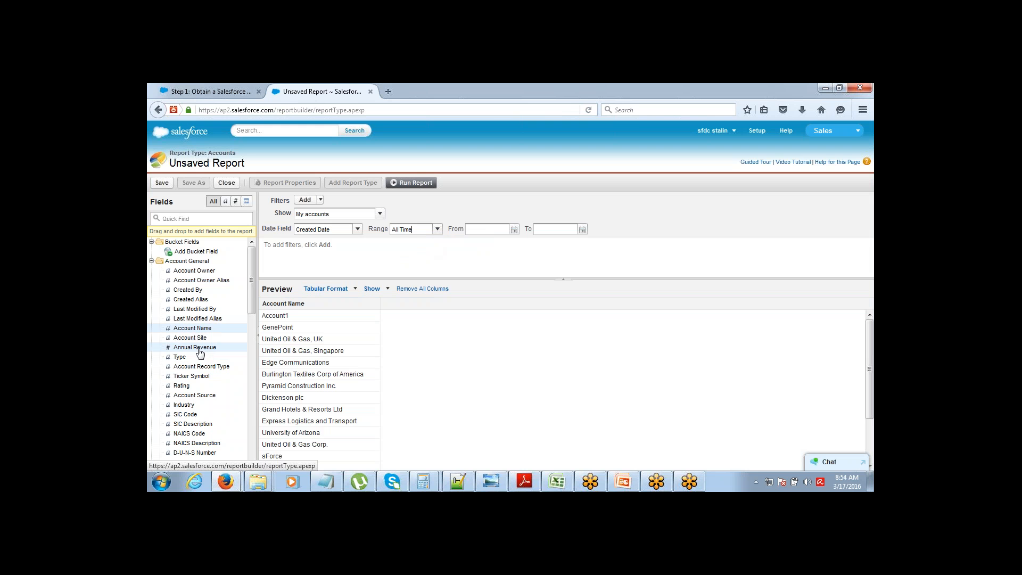
drag(200, 348, 412, 314)
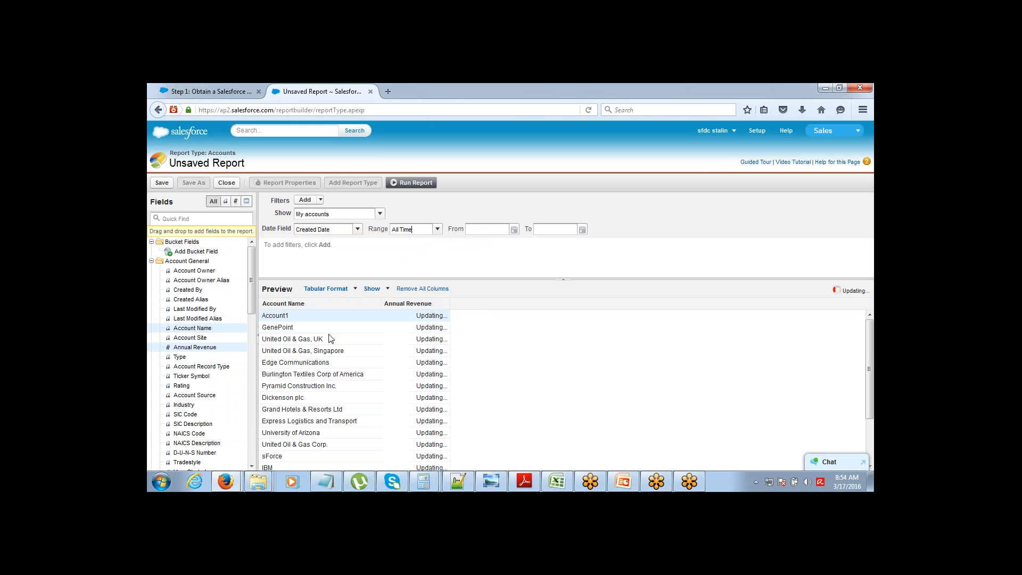
drag(179, 356, 479, 307)
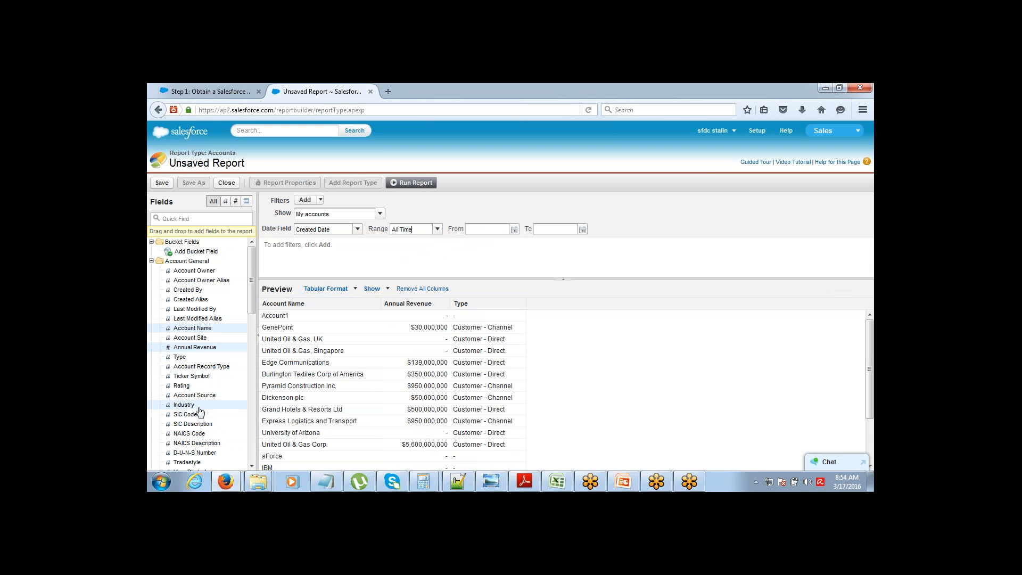
drag(186, 405, 565, 305)
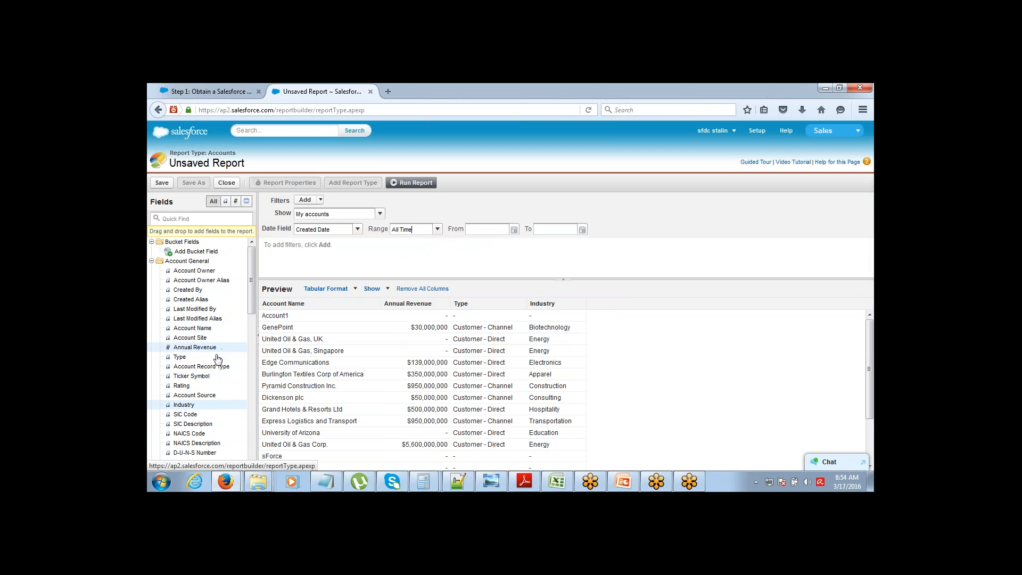
drag(252, 304, 253, 349)
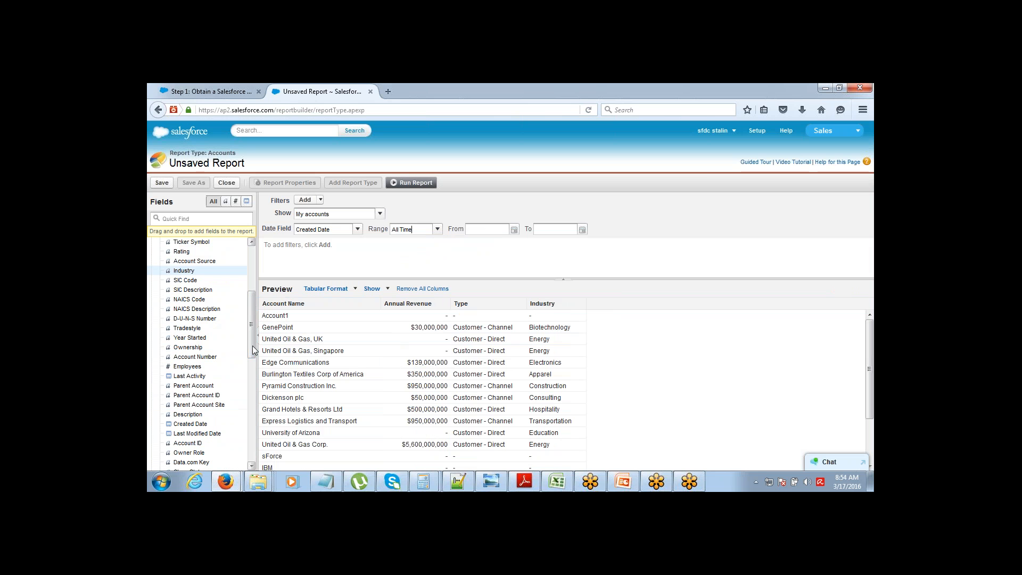
drag(188, 367, 618, 309)
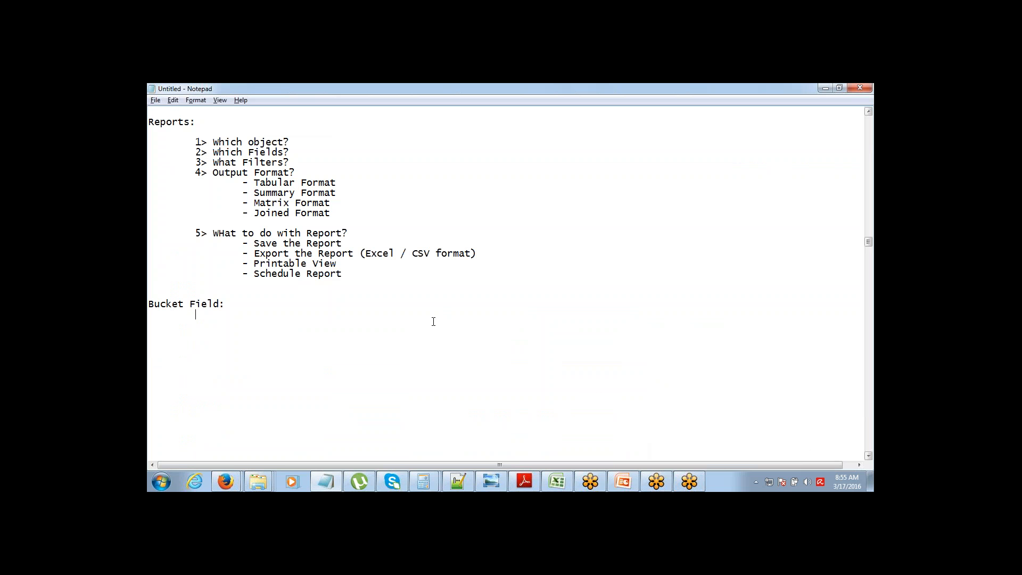
In the Notepad notes under Bucket Field, add "Custom Catgories" with the indented lines "0-5000", "5000 - 20000" and "20000 & More".
text(Custom)
text( Catgorie)
text(s )
text(0)
key(BackSpace)
text(0-5000)
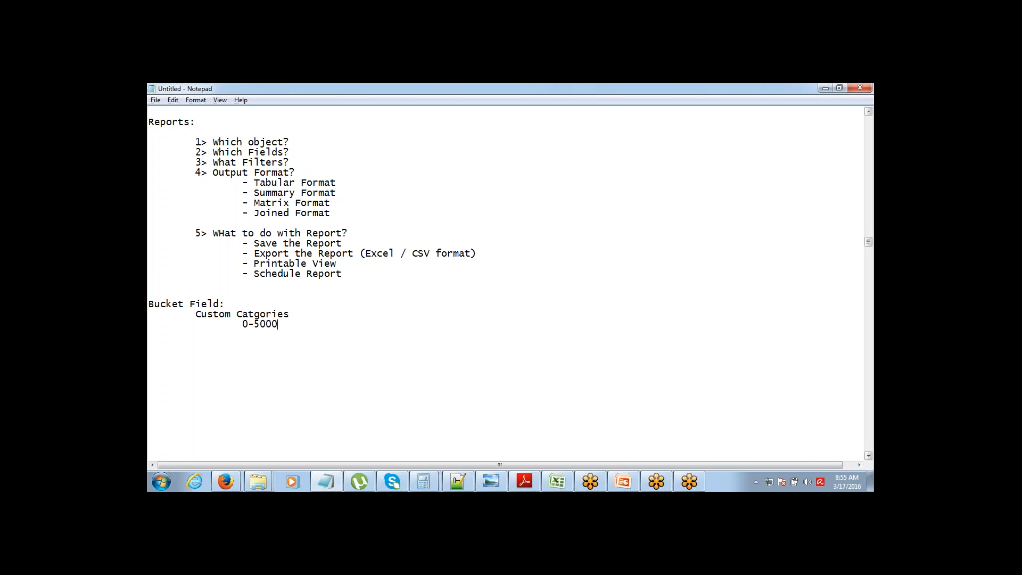
text(5000)
text( - 20)
text(000)
text(20000)
text( -)
text(& More)
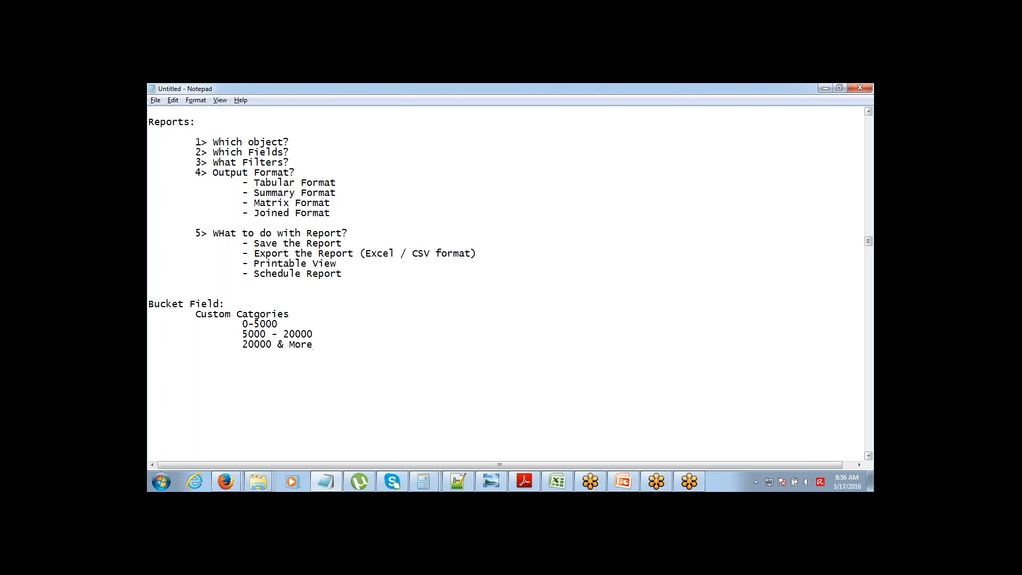
Go over the three number ranges listed under Custom Catgories in the notes.
key(ctrl+shift+Left)
key(ctrl+shift+Left)
key(ctrl+shift+Left)
key(shift+Up)
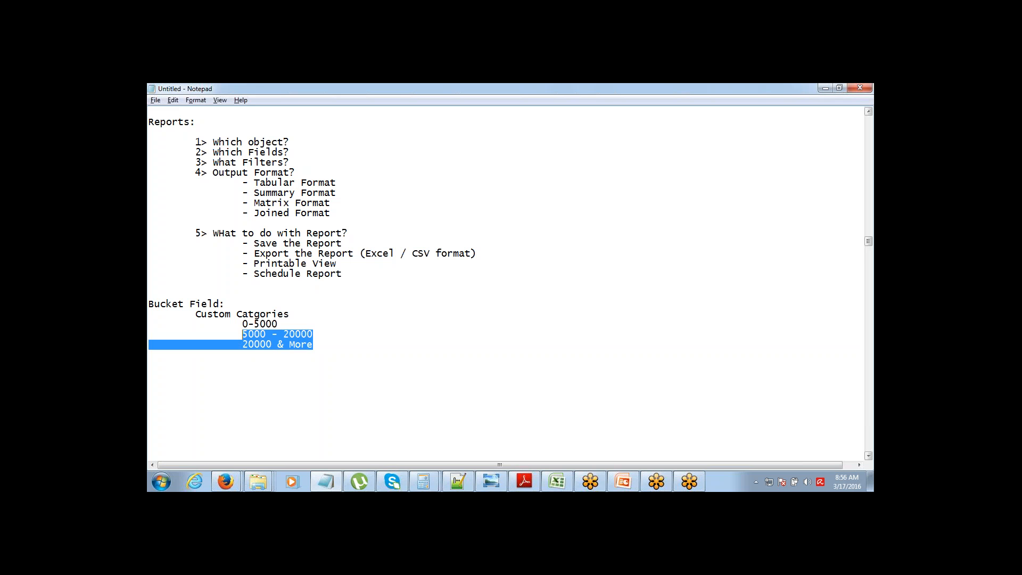
key(shift+Up)
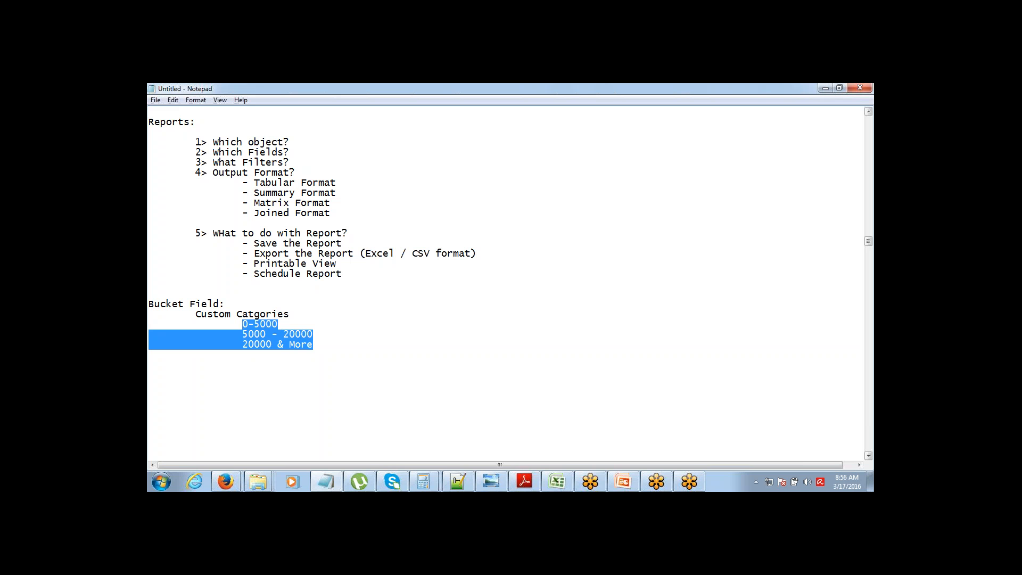
key(Up)
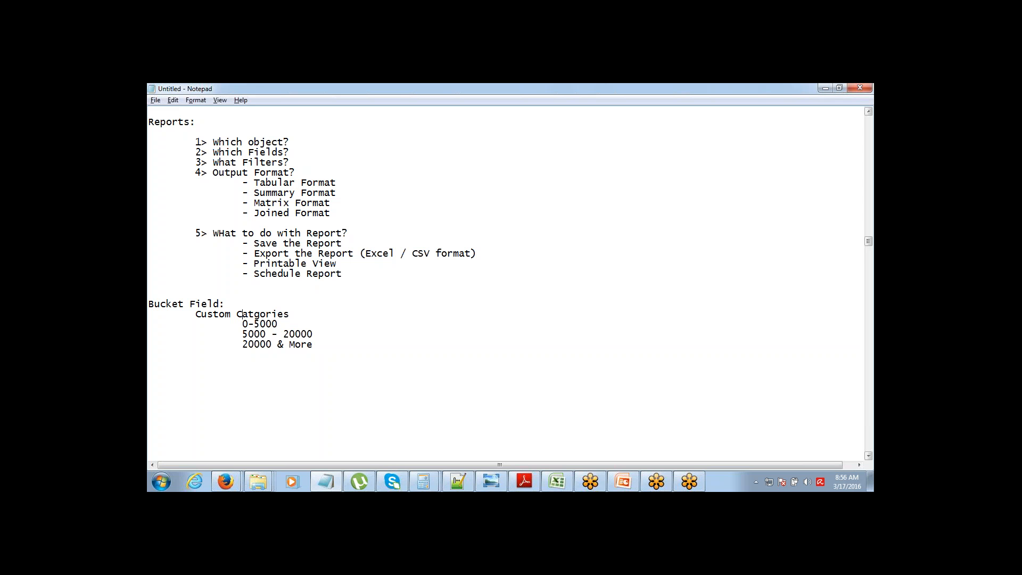
key(Down)
key(shift+End)
key(Down)
key(ctrl+shift+Left)
key(ctrl+shift+Left)
key(ctrl+shift+Left)
Prefix the three ranges in the notes with the labels "Small -", "Mid -" and "Big -".
key(Up)
text(Small - 0-5000 Mid)
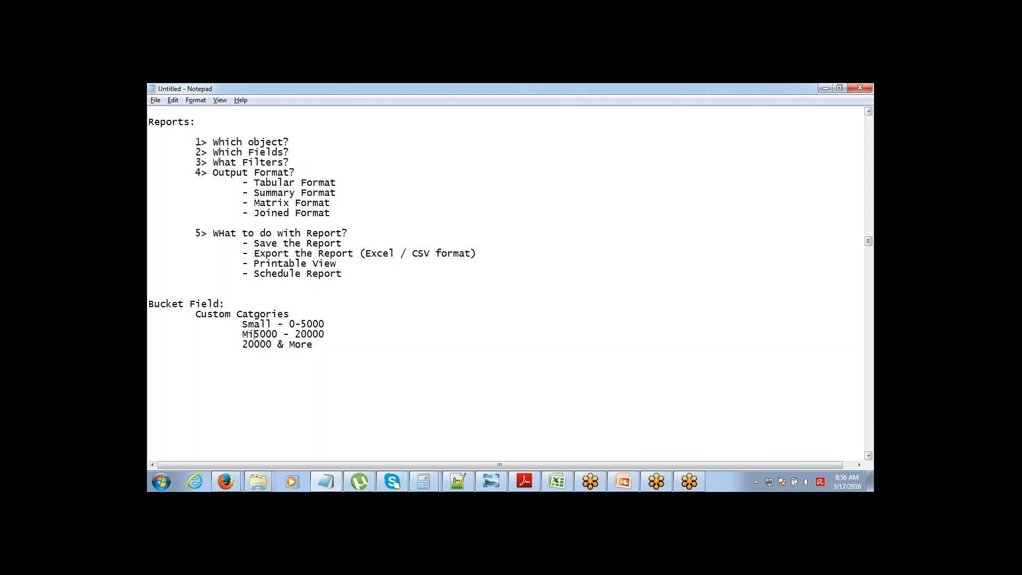
key(Down)
key(Left)
key(Left)
text(L)
key(BackSpace)
text(Big - )
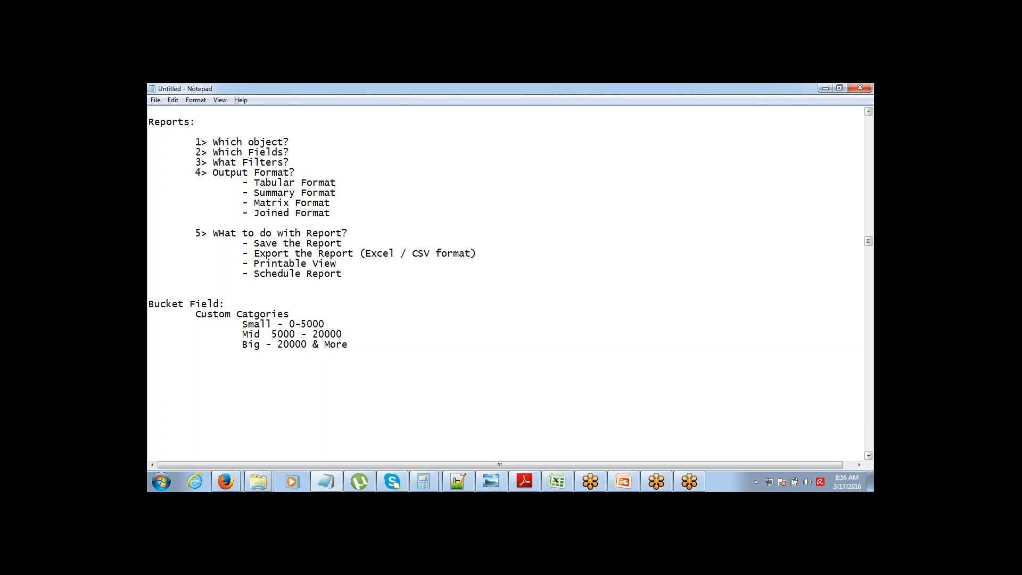
text( -)
Switch back to Salesforce and add a bucket field named Size based on the Employees column.
key(alt+Tab)
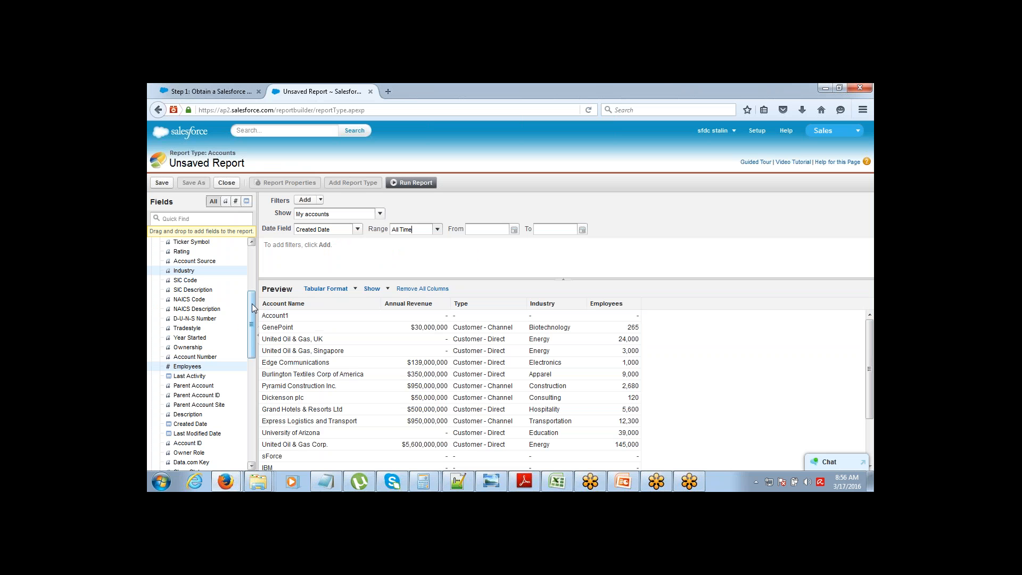
drag(254, 309, 253, 254)
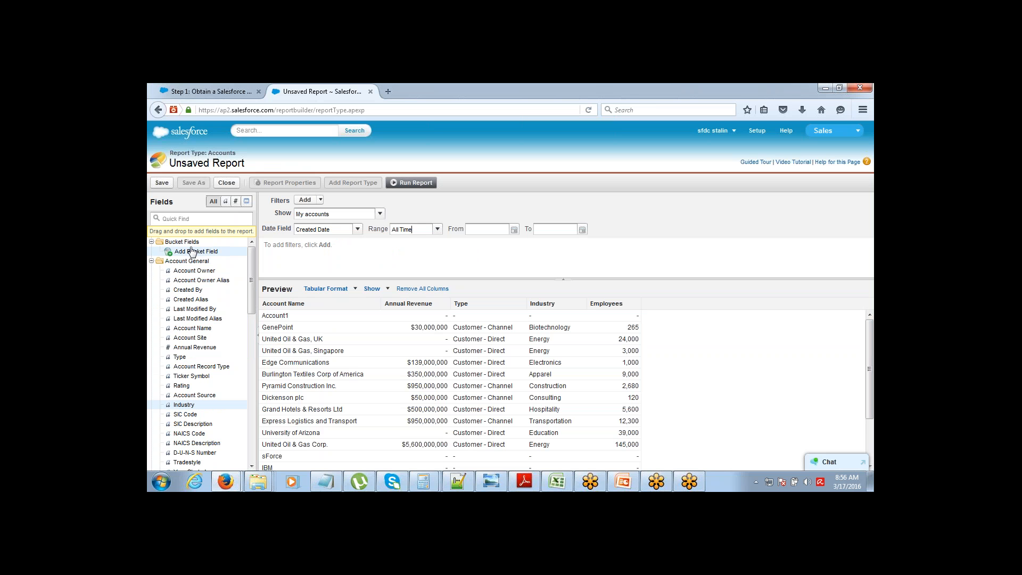
drag(190, 251, 658, 308)
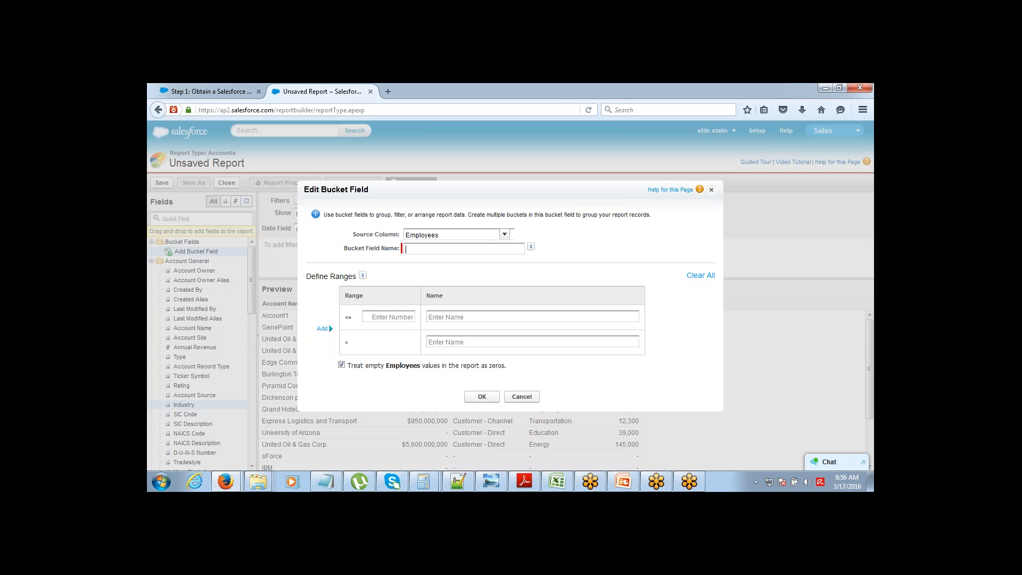
drag(366, 234, 395, 240)
click(433, 249)
text(Size)
Define the Size ranges as Small up to 5000, Mid up to 20000 and Big above that, and apply the bucket field.
click(394, 317)
text(5000)
click(449, 315)
text(Small)
click(323, 329)
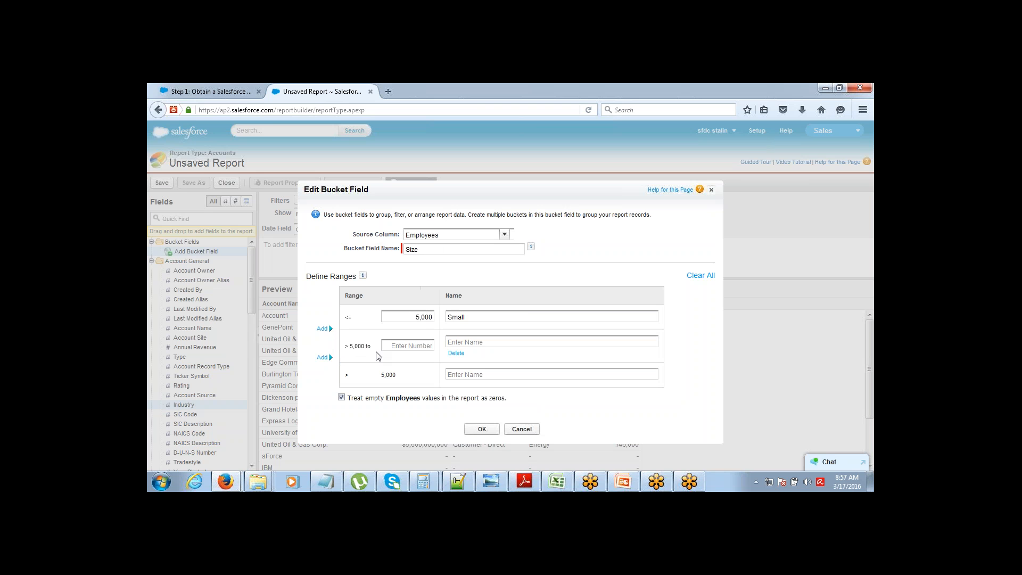
click(397, 348)
text(20000)
click(474, 341)
text(Mid)
click(481, 375)
text(Big)
click(482, 429)
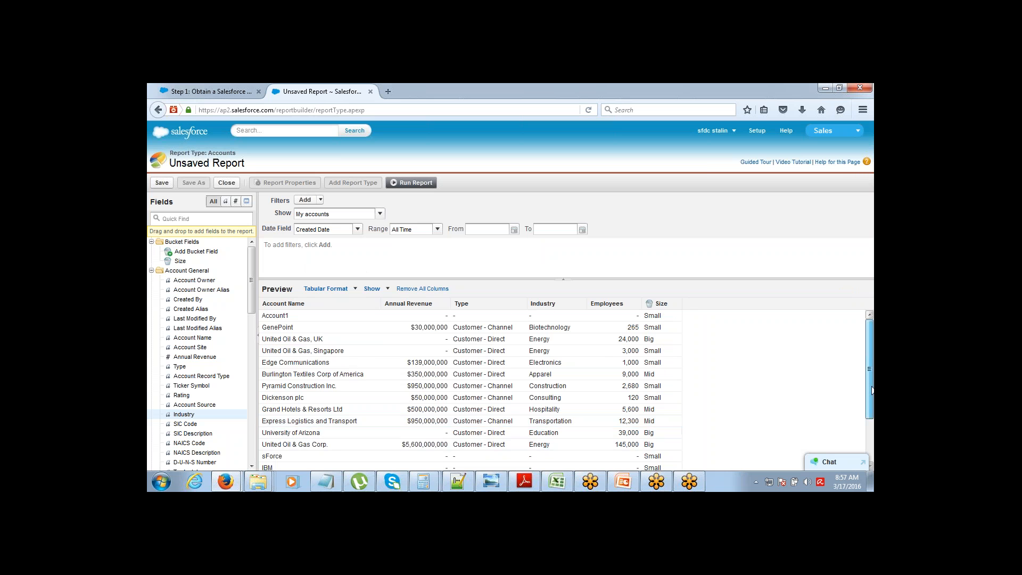
Look through the bucketed records, change the report to Summary format and group it by Size.
scroll(566, 390, down, 2)
drag(873, 434, 873, 386)
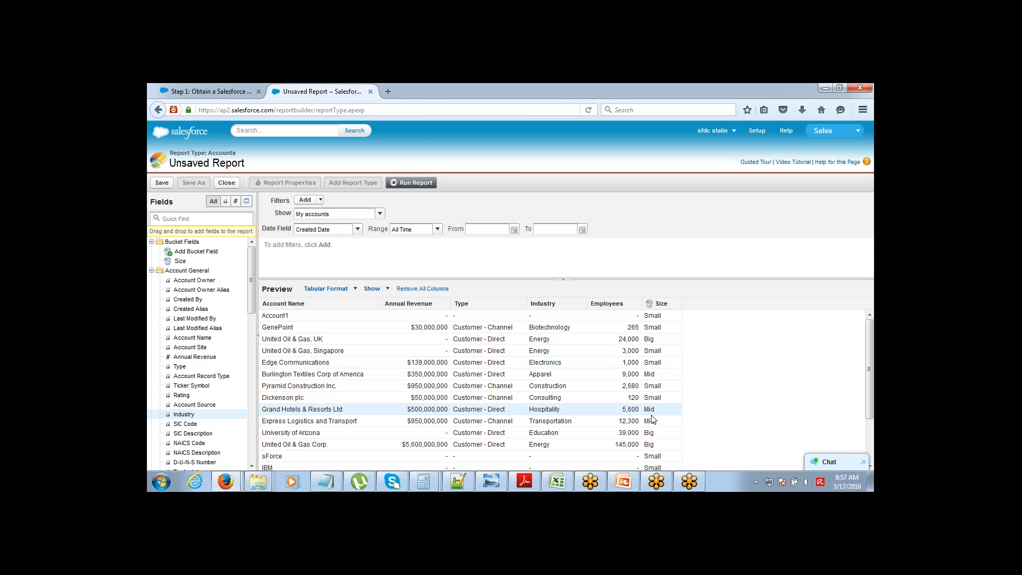
click(353, 290)
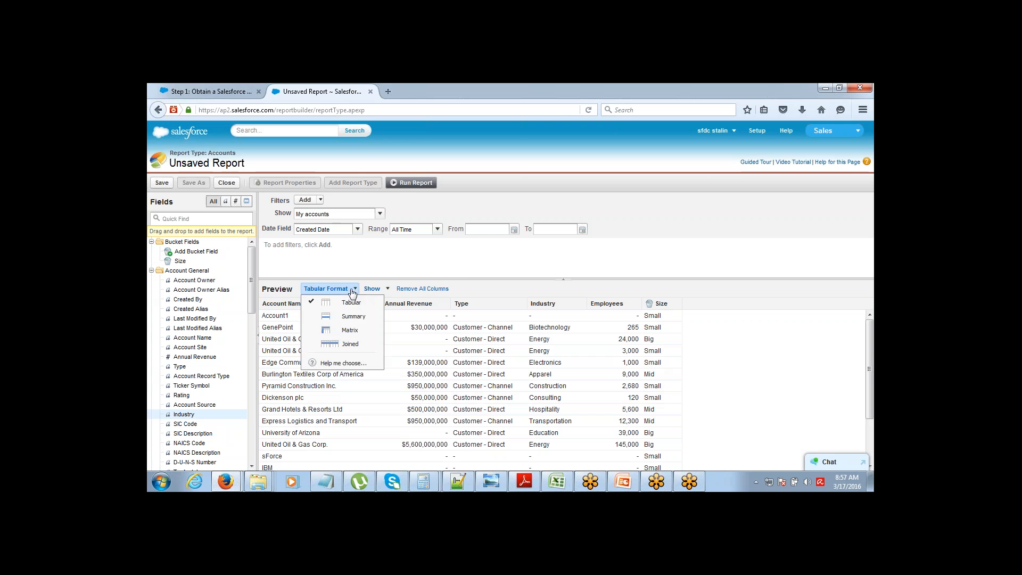
click(345, 317)
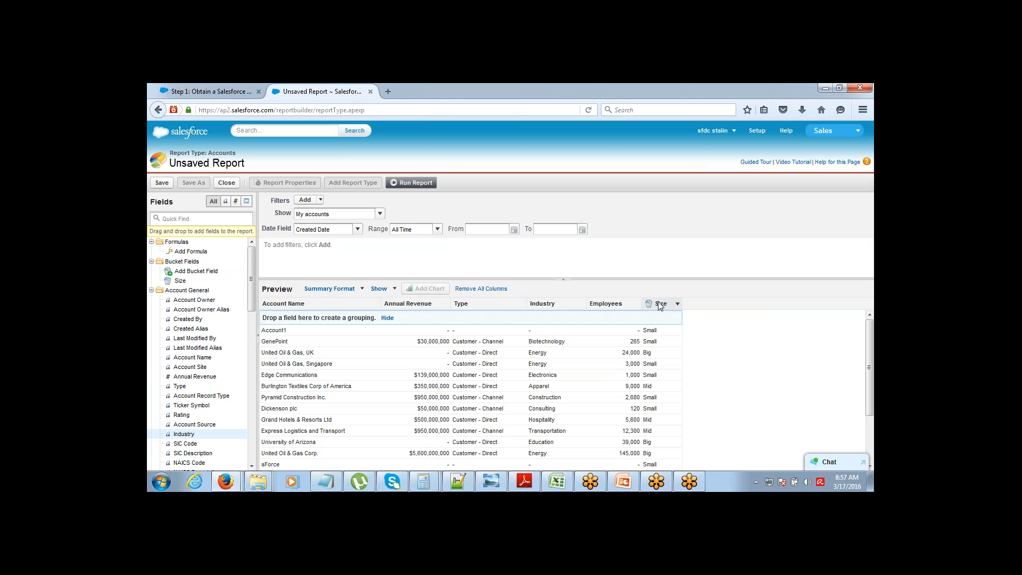
drag(660, 304, 346, 336)
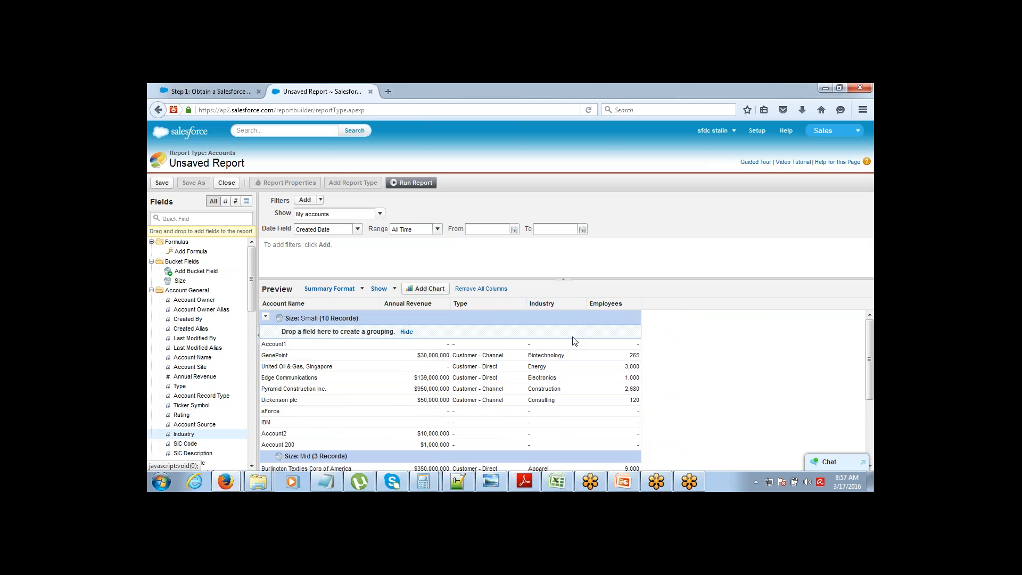
Summarize the Annual Revenue column by Sum.
click(446, 305)
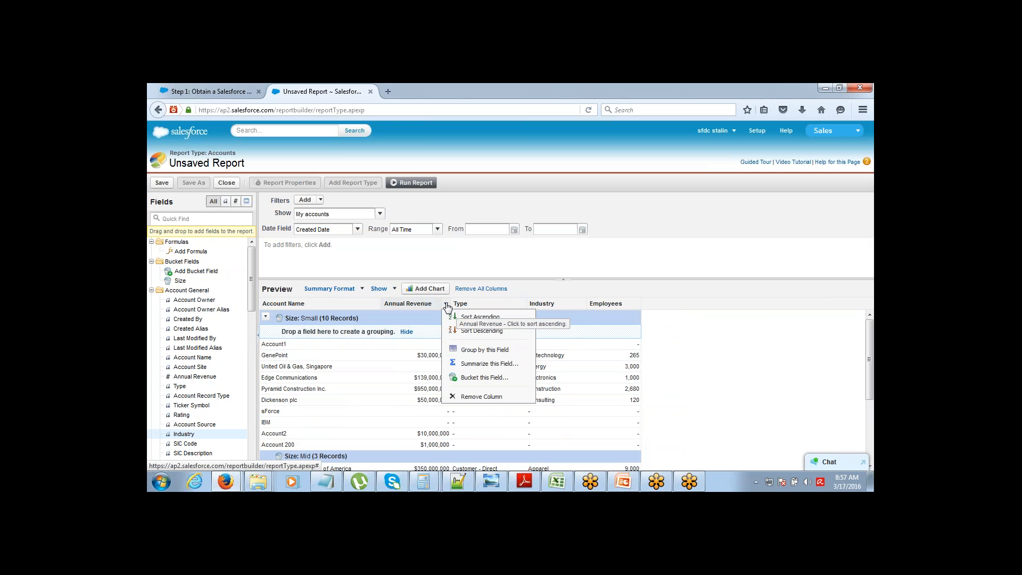
click(498, 362)
click(495, 292)
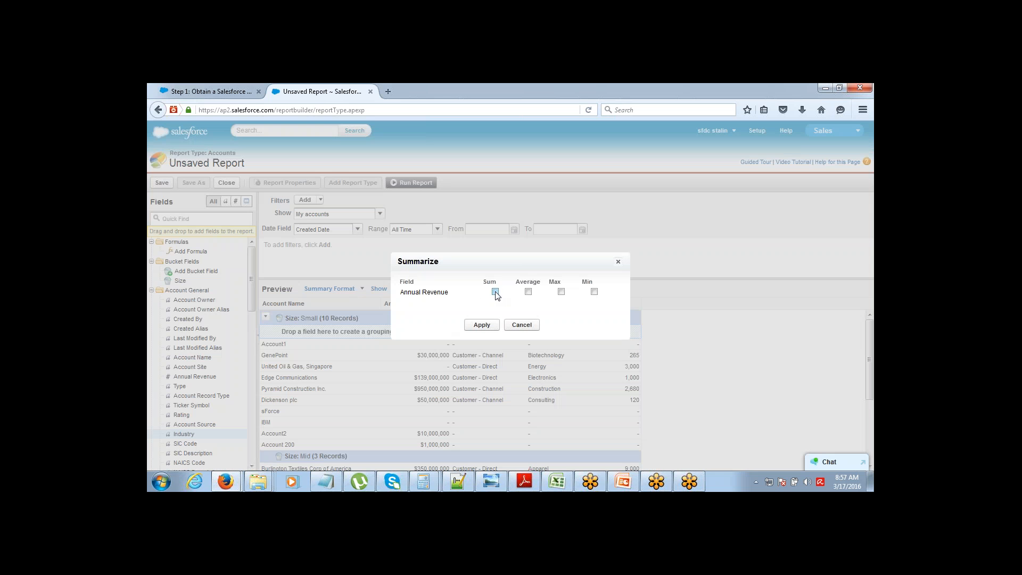
click(481, 324)
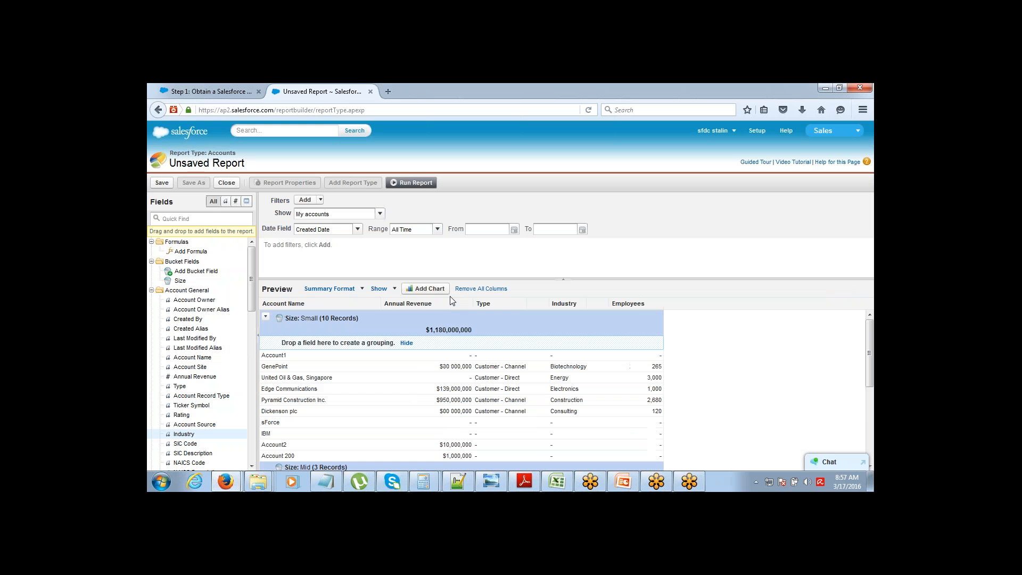
Hide the grouping drop zones and the record details in the report preview.
click(393, 288)
click(393, 317)
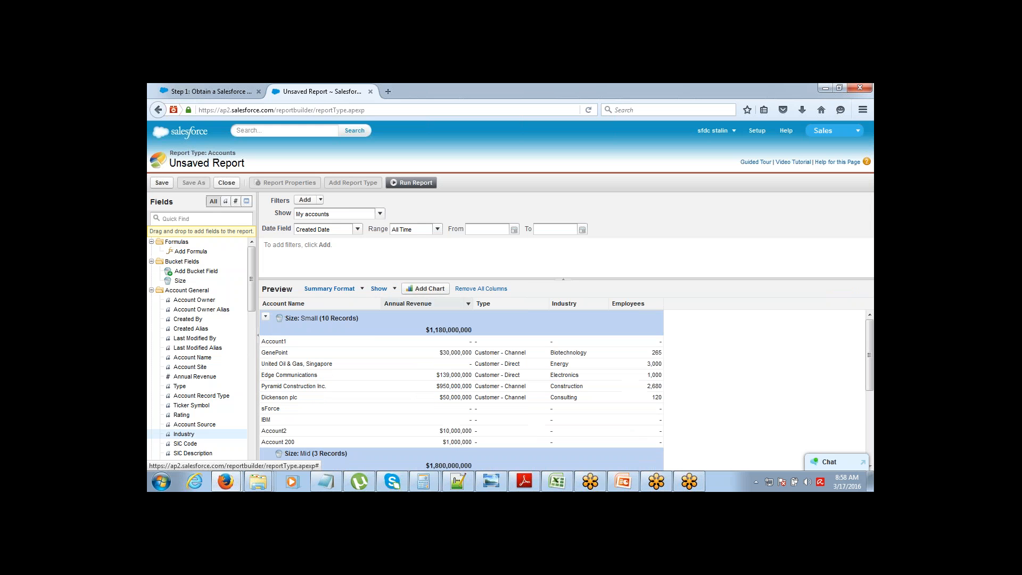
click(394, 289)
click(396, 302)
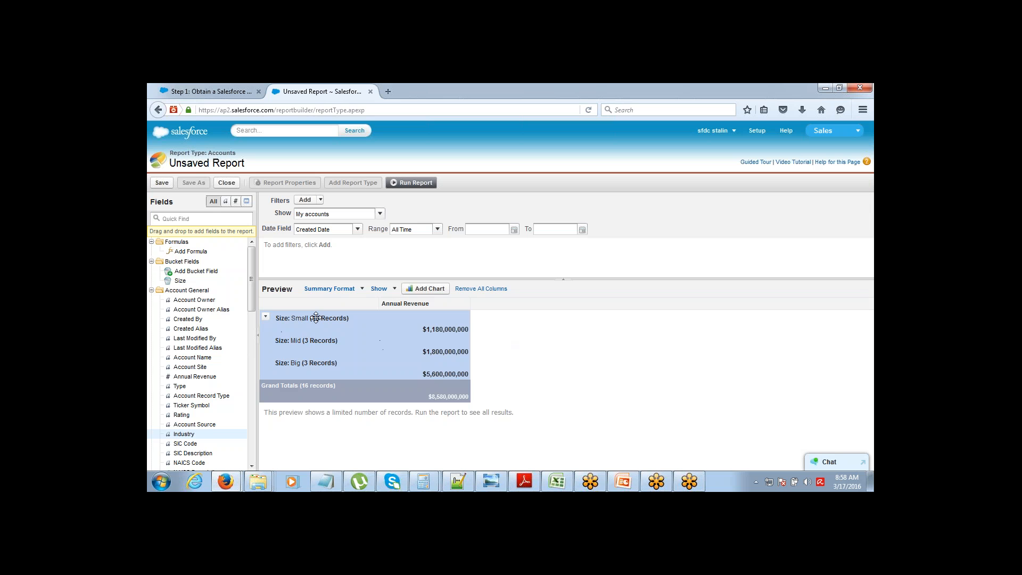
Review the Annual Revenue sums for the Small, Mid and Big groups.
drag(426, 329, 338, 341)
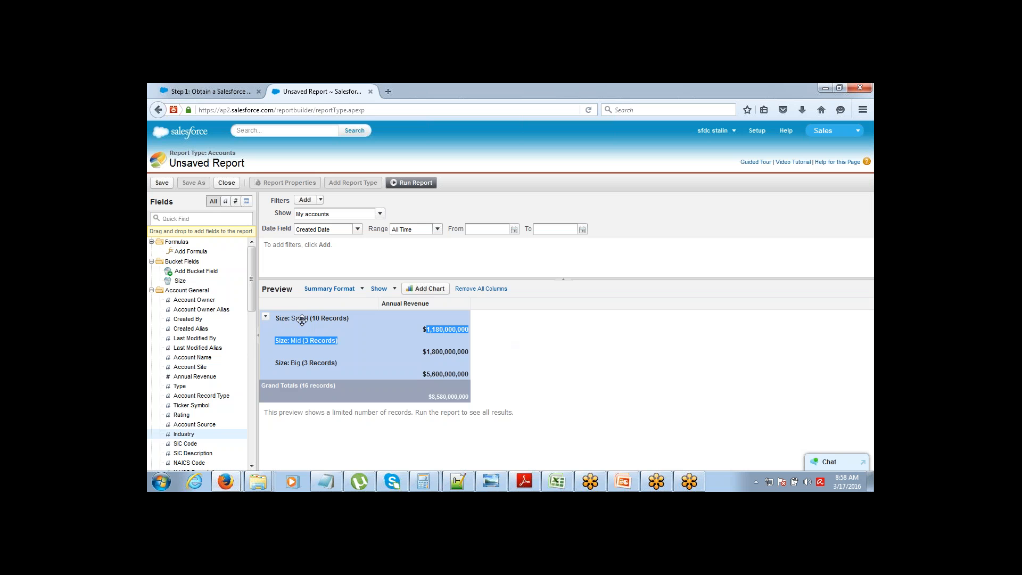
click(301, 354)
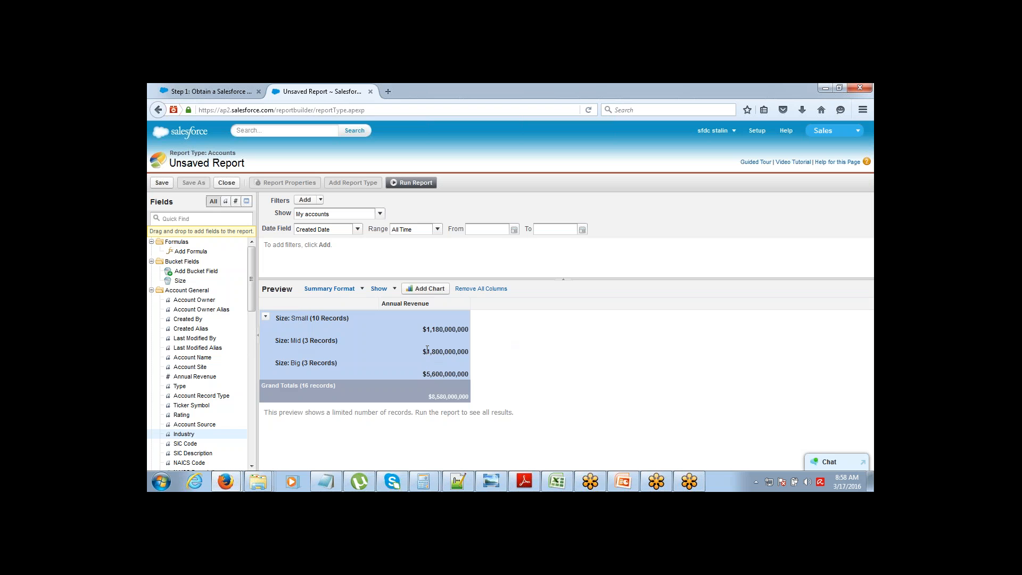
drag(427, 351, 479, 355)
click(427, 371)
drag(427, 371, 473, 380)
click(864, 336)
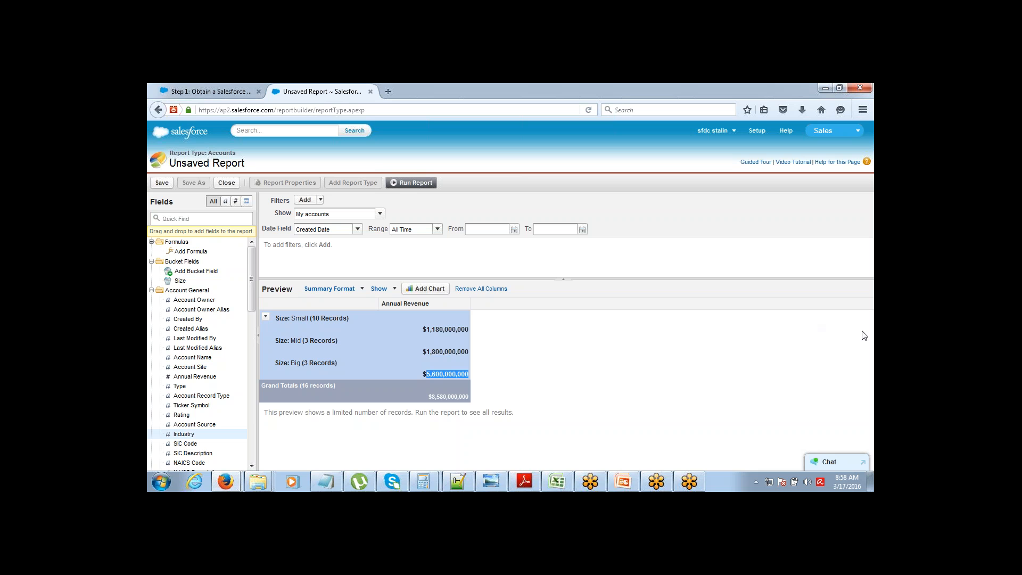